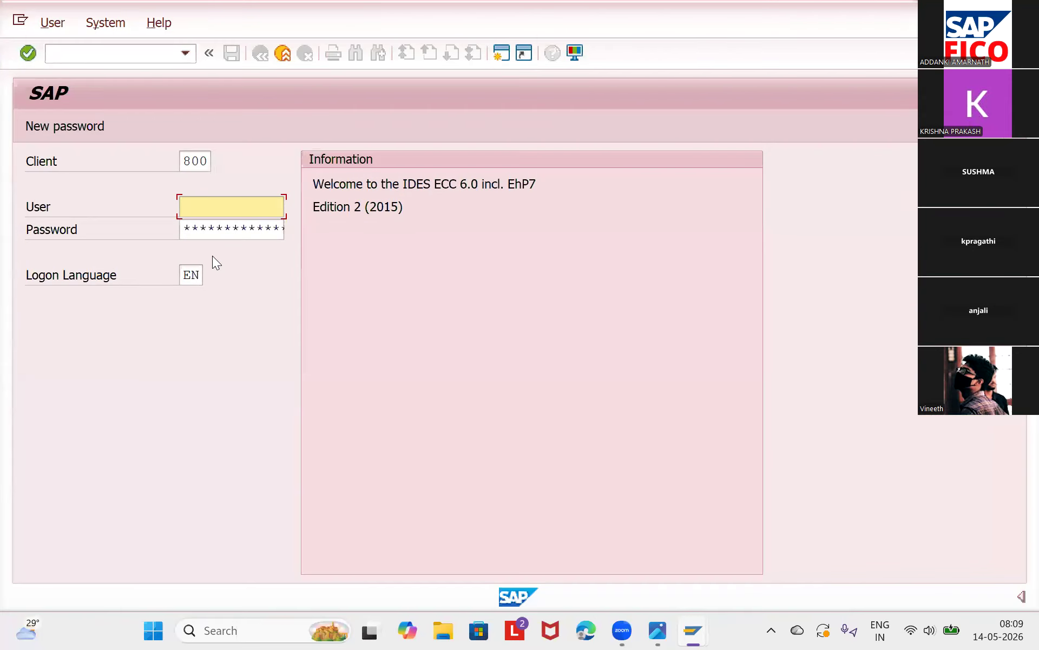
Log on to client 800 by entering the user ID and the account password
{"action": "type", "text": "68user6"}
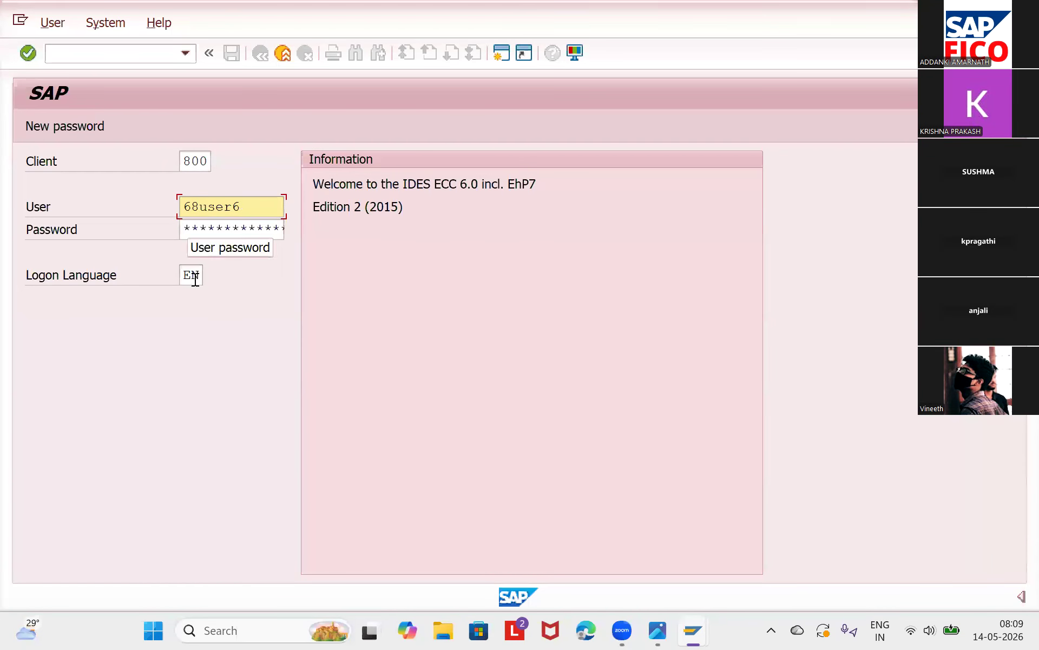
{"action": "key", "text": "Tab"}
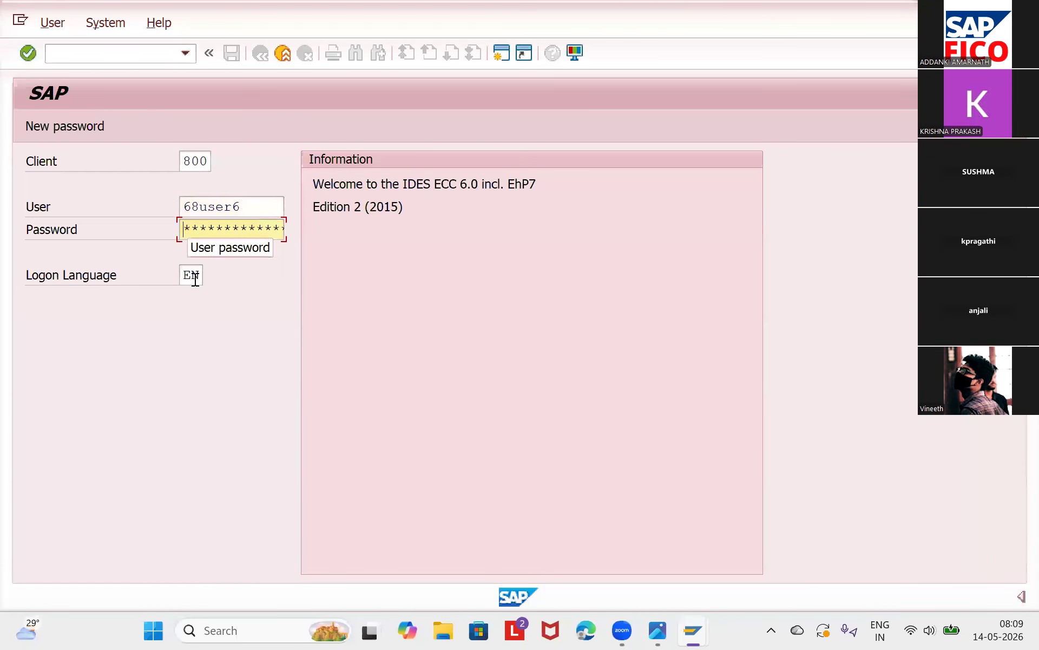
{"action": "key", "text": "Caps_Lock"}
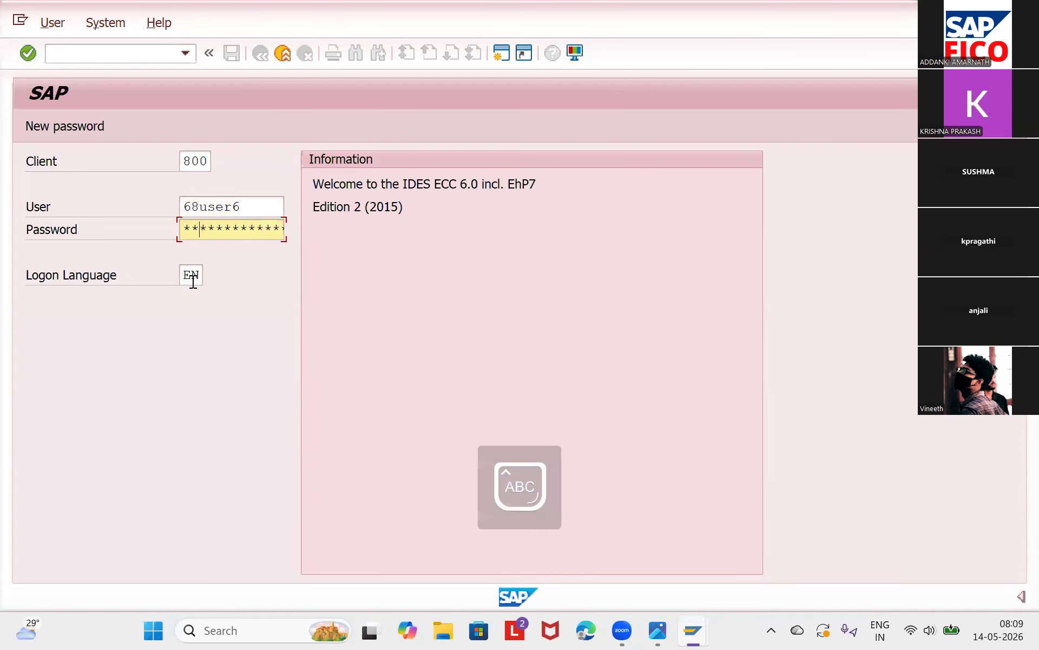
{"action": "key", "text": "Caps_Lock"}
{"action": "type", "text": "**********"}
{"action": "key", "text": "Return"}
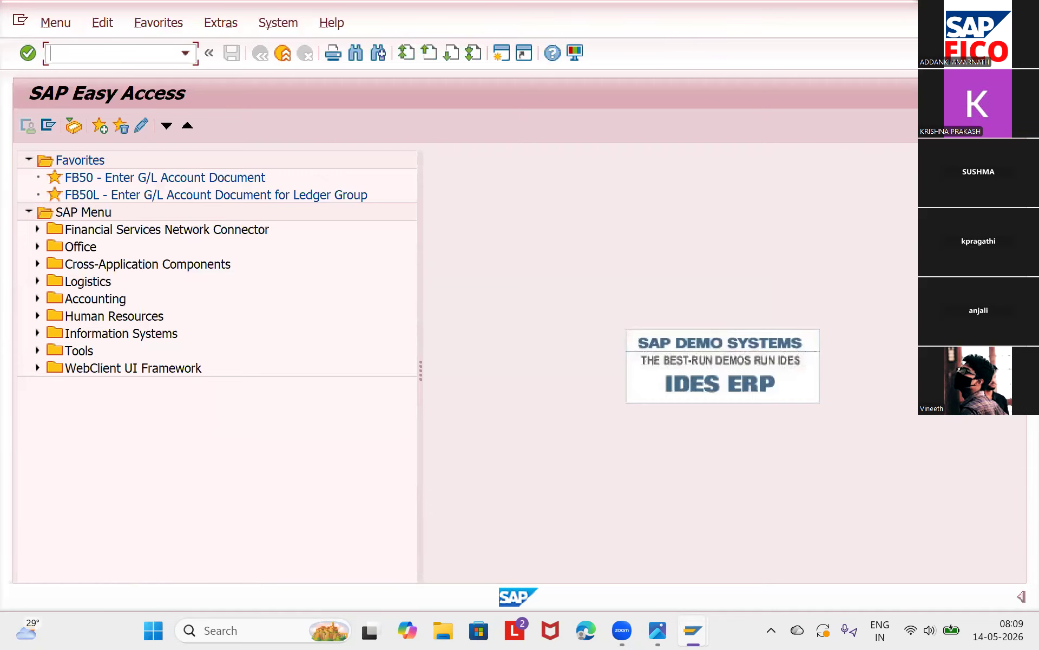
Open the fiscal year variants overview with transaction OB29
{"action": "key", "text": "Caps_Lock"}
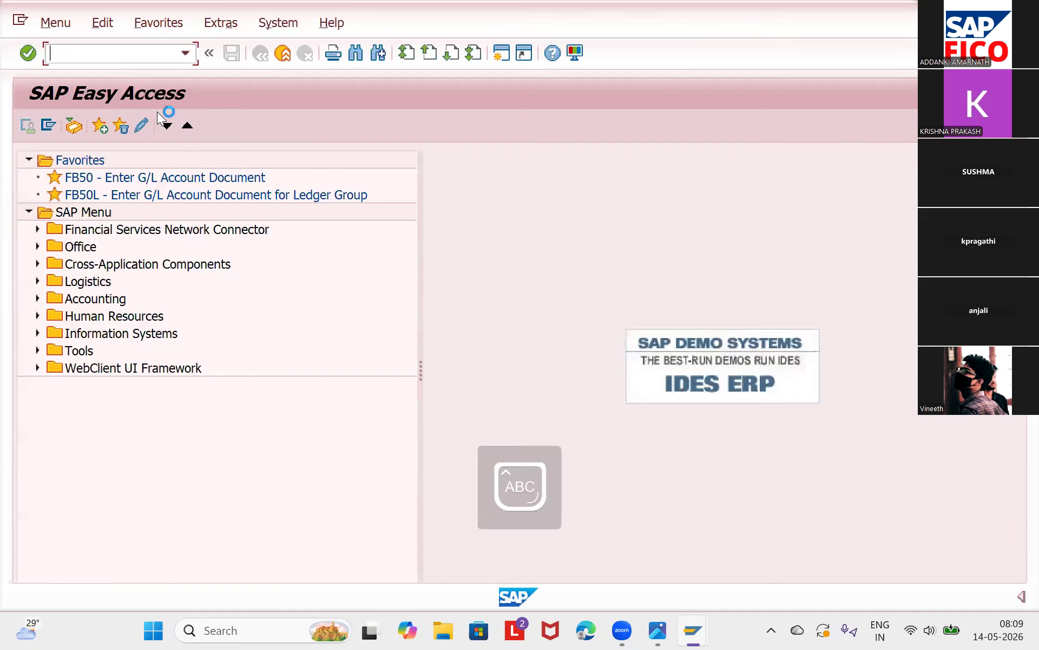
{"action": "type", "text": "OB29"}
{"action": "key", "text": "Return"}
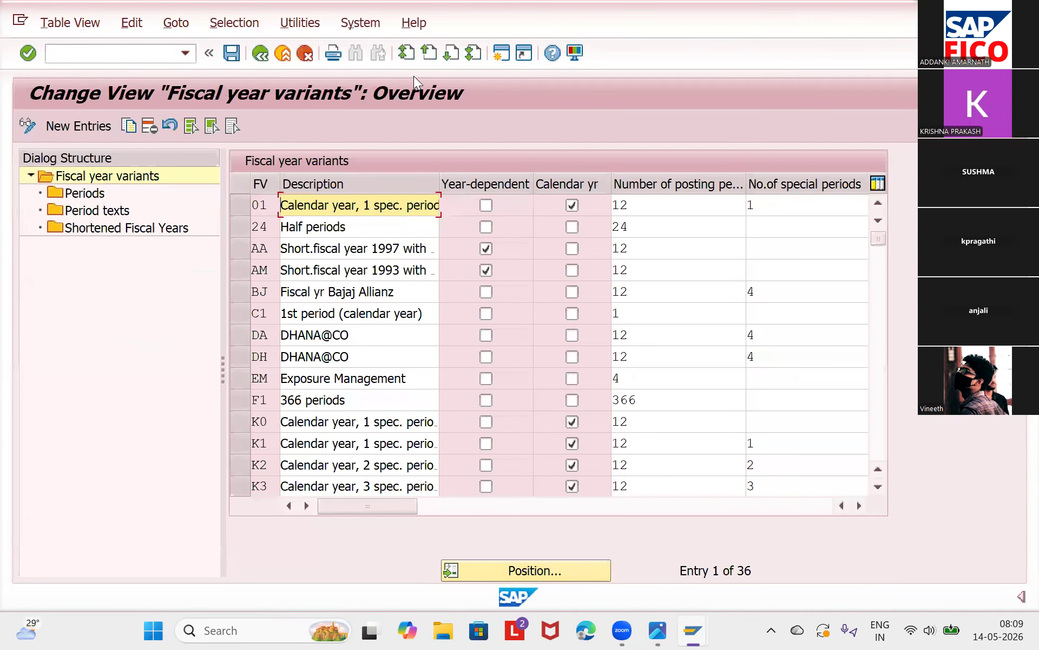
Leave the fiscal year variants overview and open the SAP Reference IMG through transaction SPRO
{"action": "left_click", "coordinate": [91, 55]}
{"action": "type", "text": "/N"}
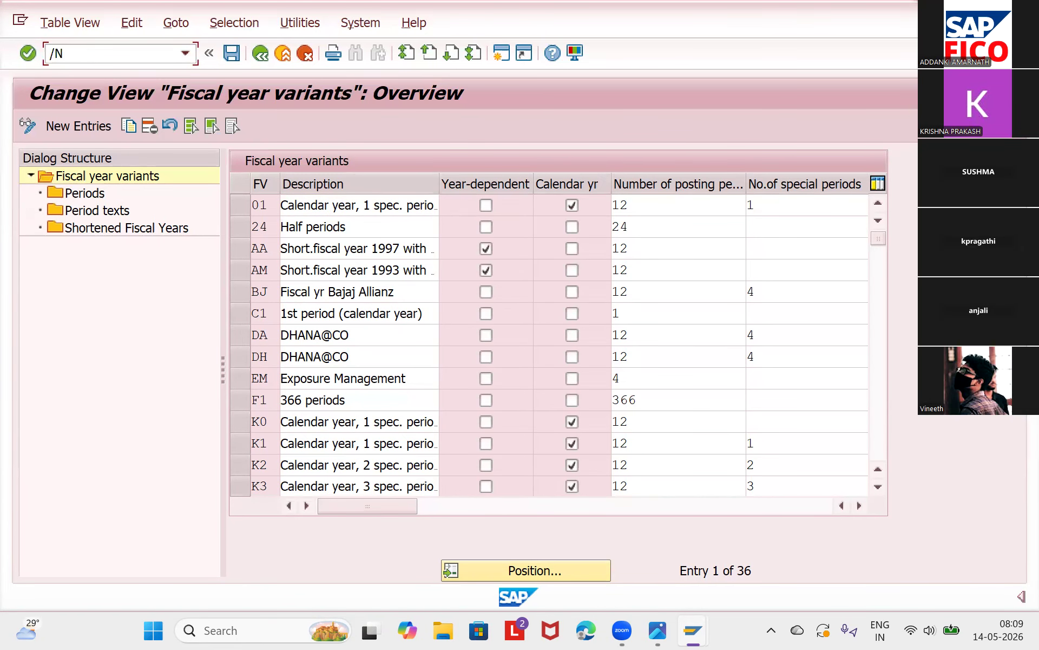
{"action": "key", "text": "Return"}
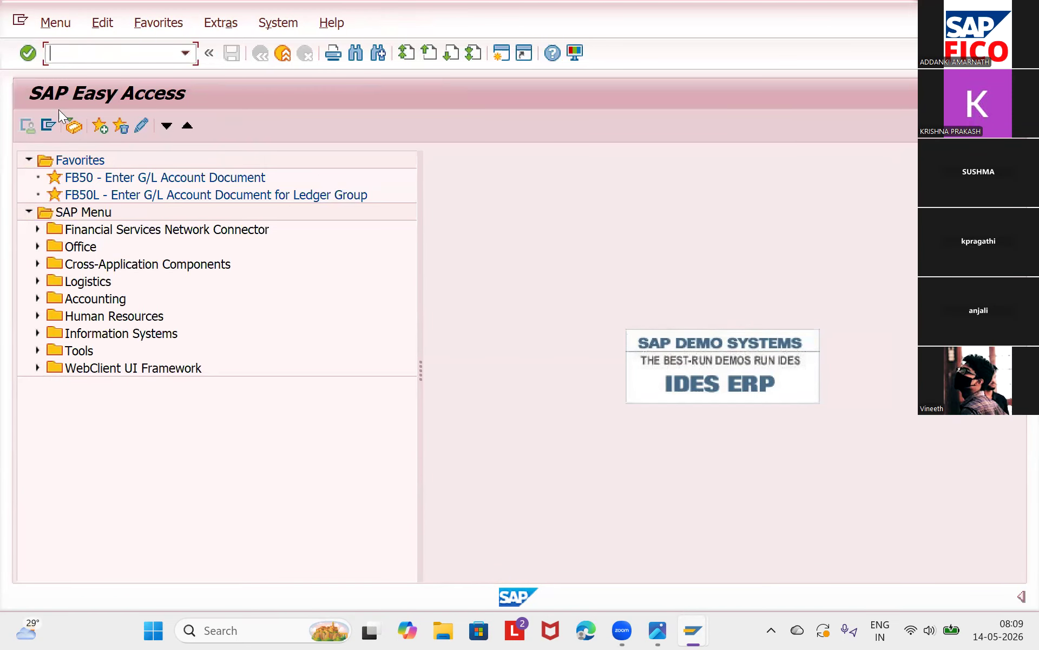
{"action": "type", "text": "/"}
{"action": "type", "text": "nSPRO"}
{"action": "key", "text": "Return"}
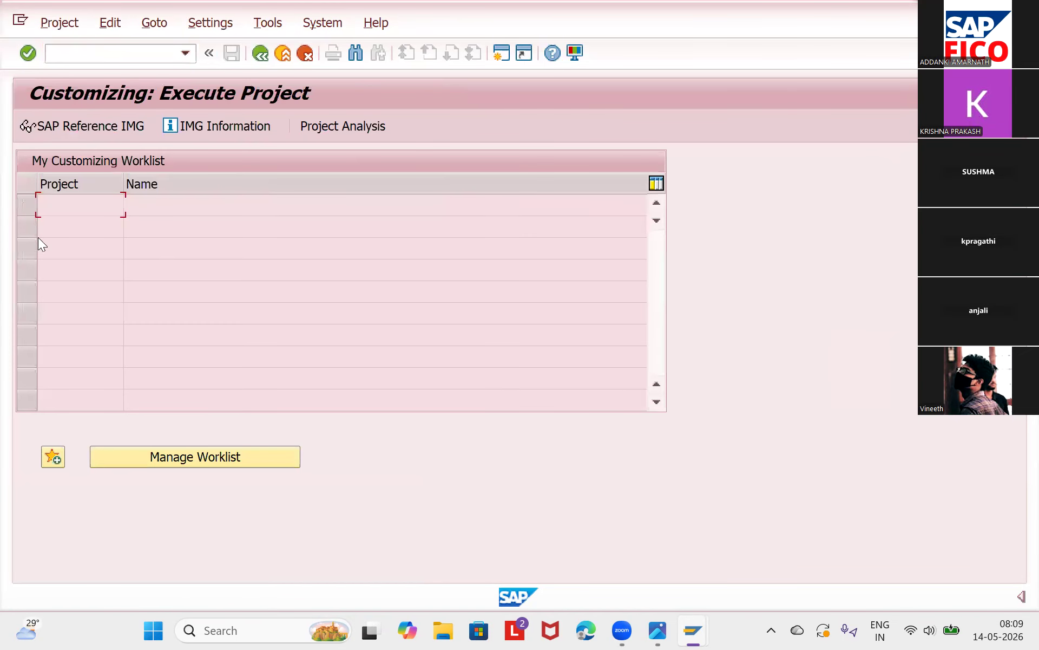
{"action": "key", "text": "F5"}
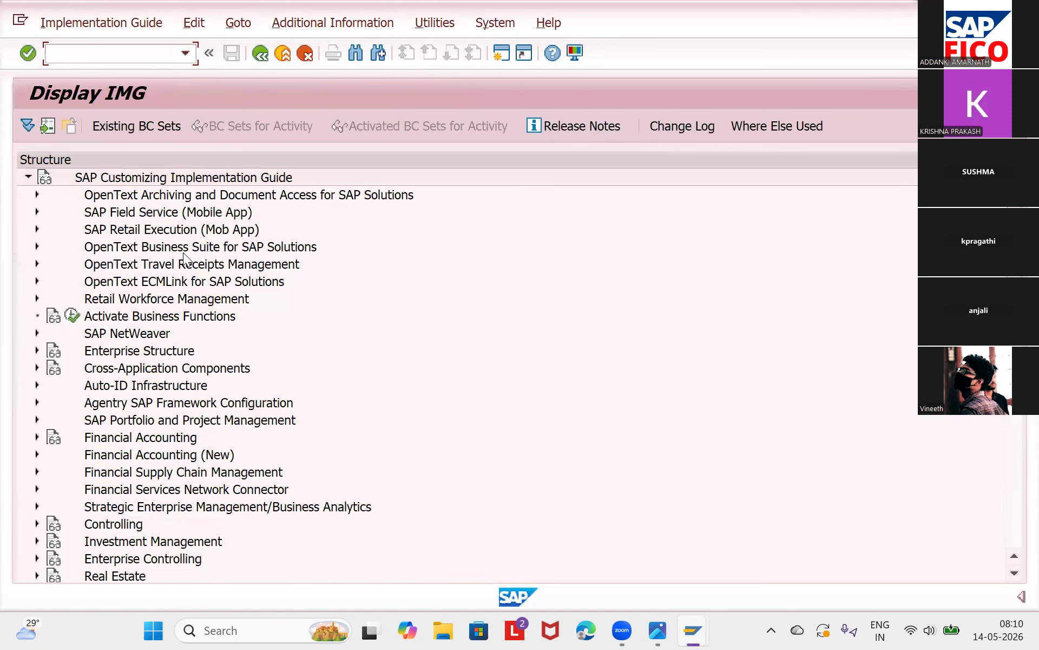
Expand Financial Accounting (New) down to Fiscal Year and Posting Periods and display the IMG Activity keys as additional information
{"action": "left_click", "coordinate": [38, 455]}
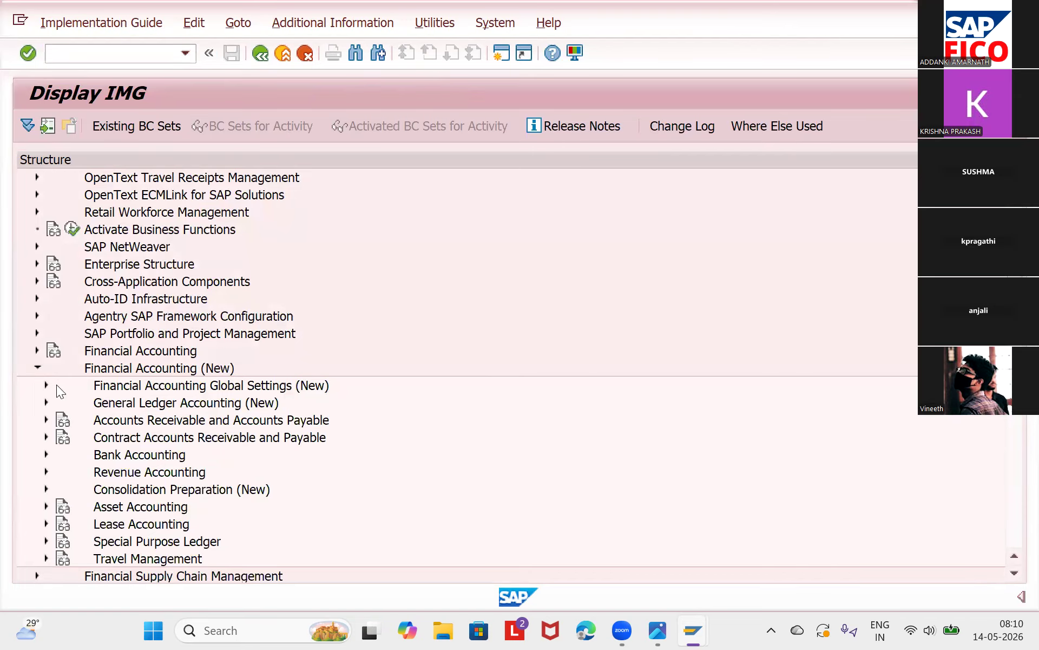
{"action": "left_click", "coordinate": [47, 385]}
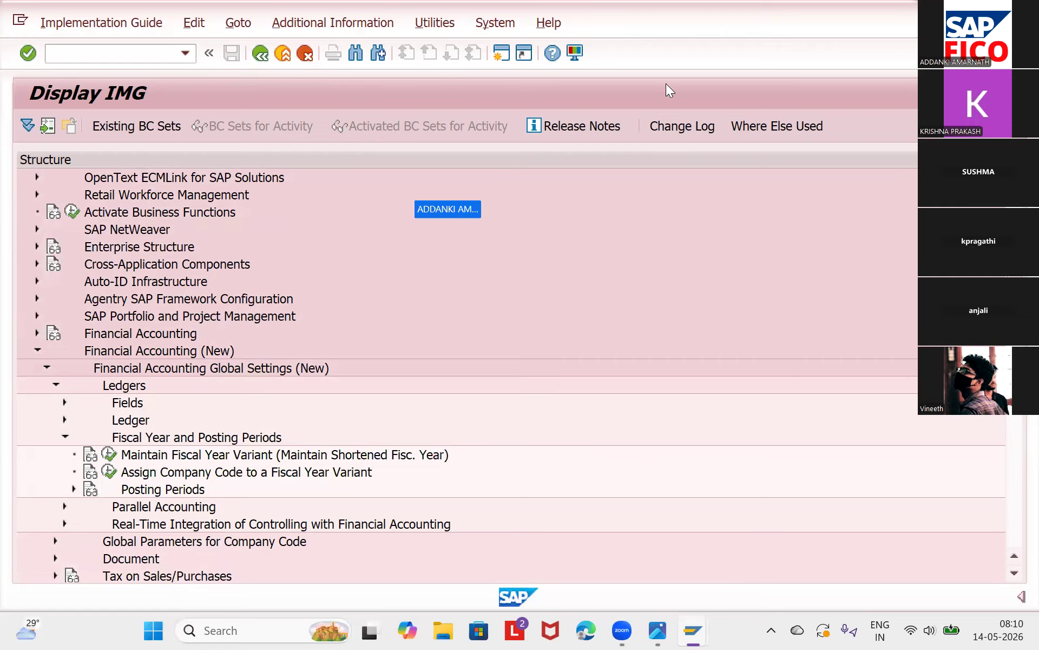
{"action": "left_click", "coordinate": [333, 23]}
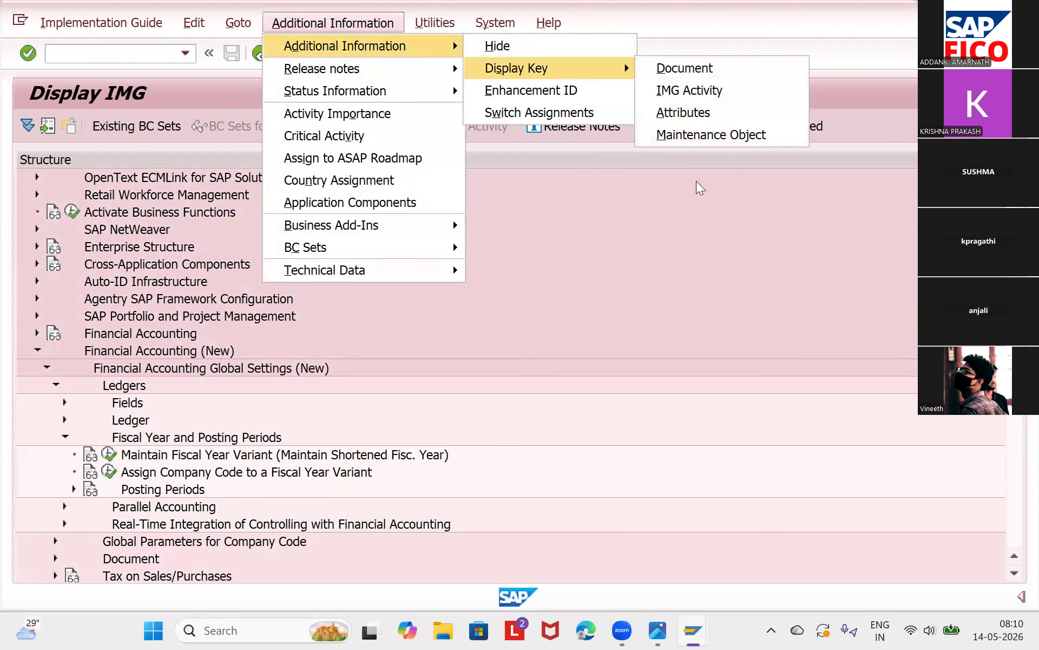
{"action": "key", "text": "Right"}
{"action": "key", "text": "Down"}
{"action": "key", "text": "Return"}
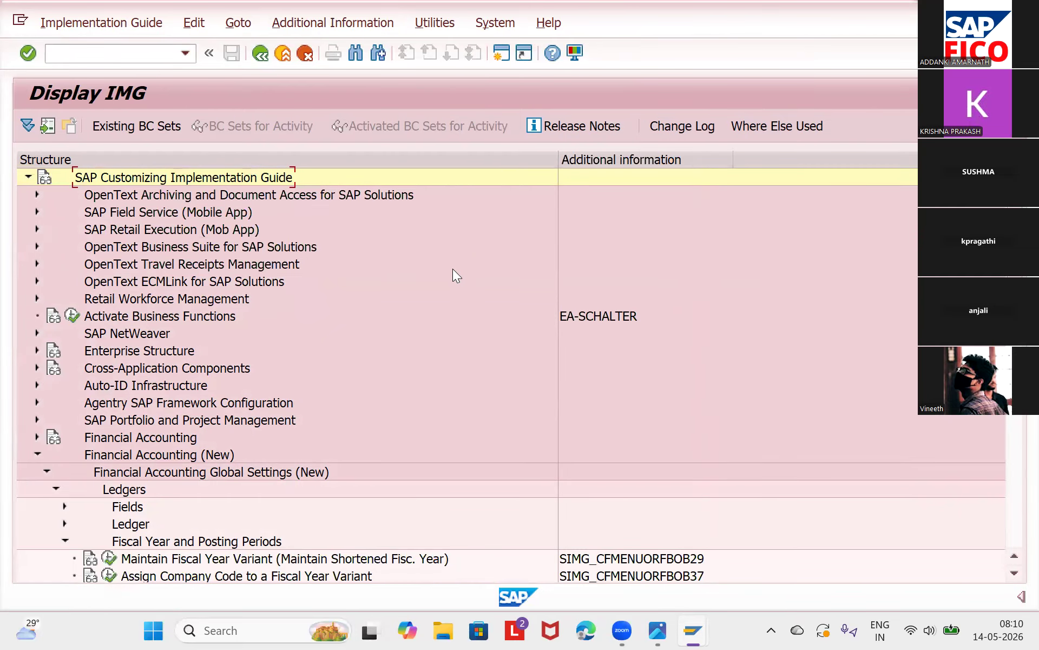
Open the activity Maintain Fiscal Year Variant (Maintain Shortened Fisc. Year) under Fiscal Year and Posting Periods
{"action": "scroll", "coordinate": [453, 270], "scroll_direction": "down", "scroll_amount": 1}
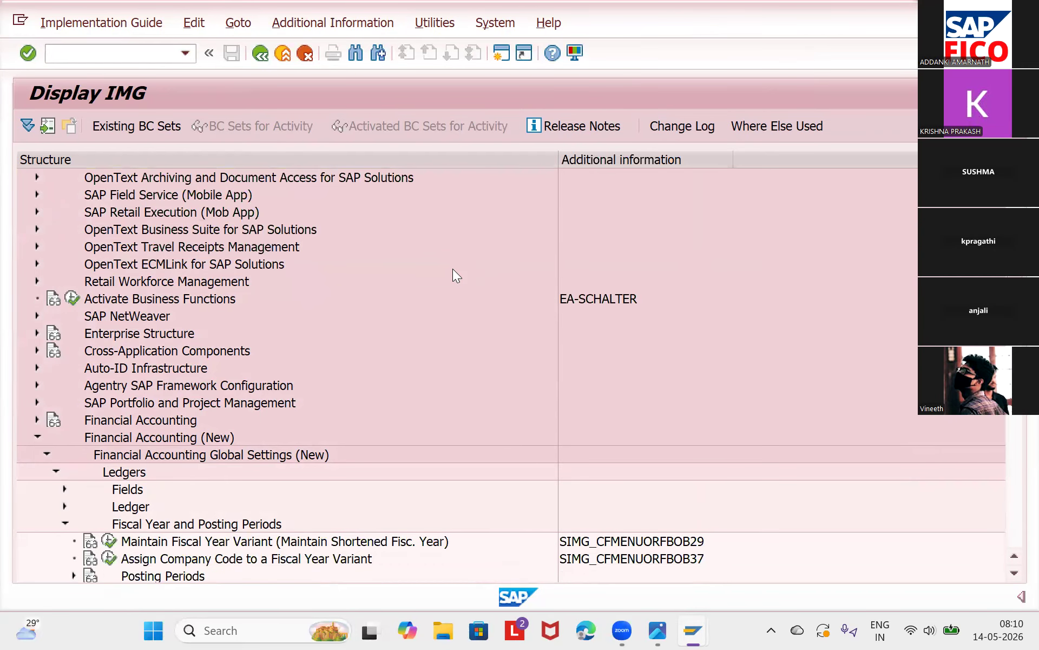
{"action": "scroll", "coordinate": [452, 275], "scroll_direction": "down", "scroll_amount": 1}
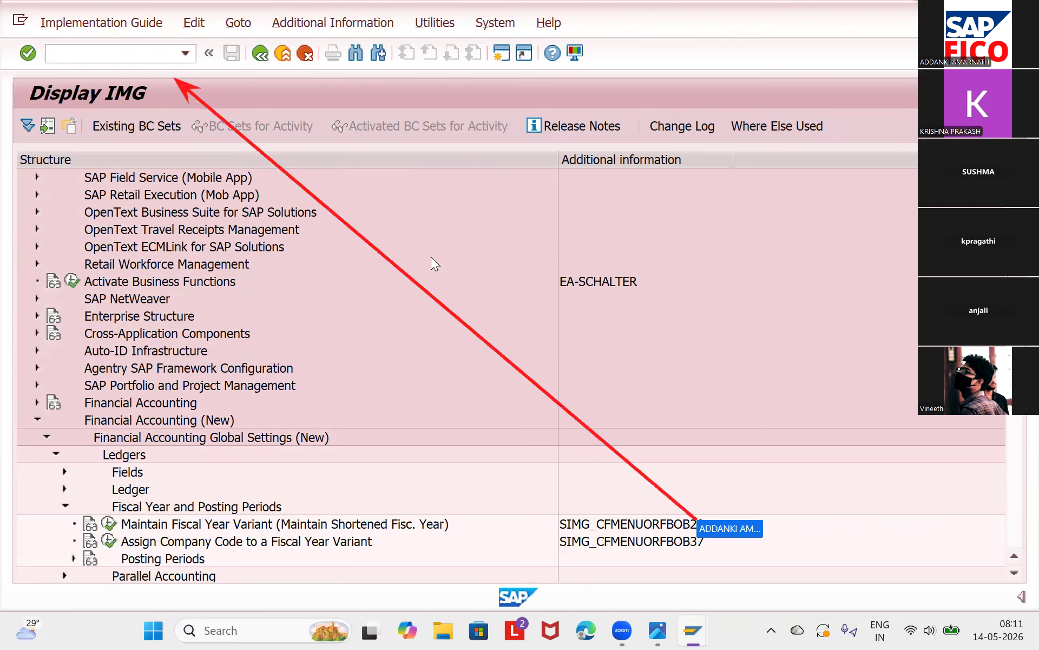
{"action": "left_click", "coordinate": [114, 523]}
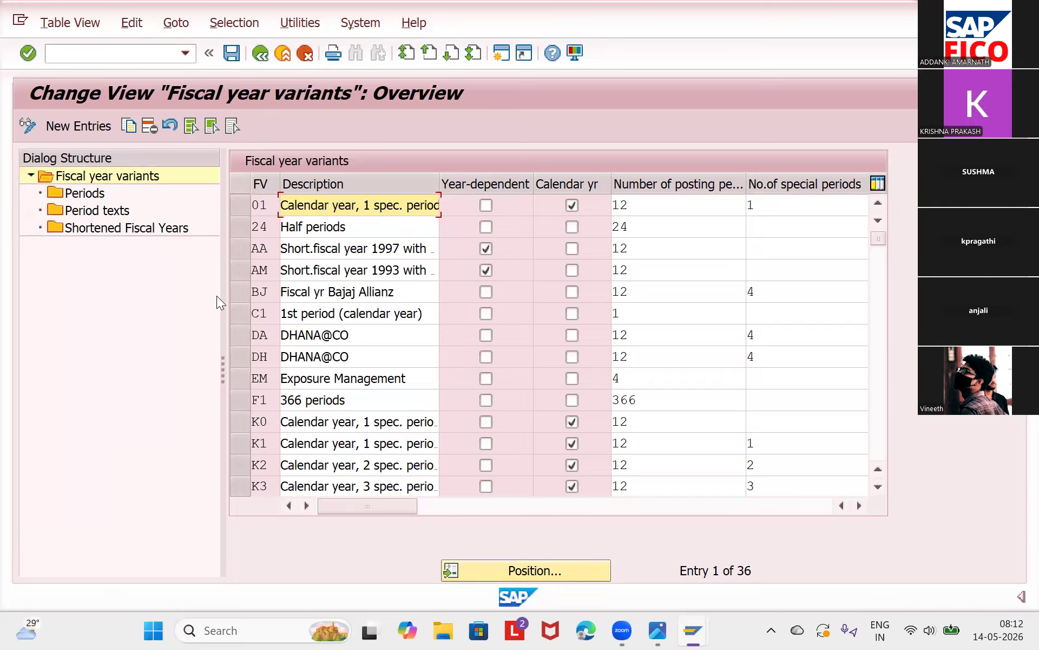
Position the fiscal year variants list at variant V3
{"action": "left_click", "coordinate": [527, 571]}
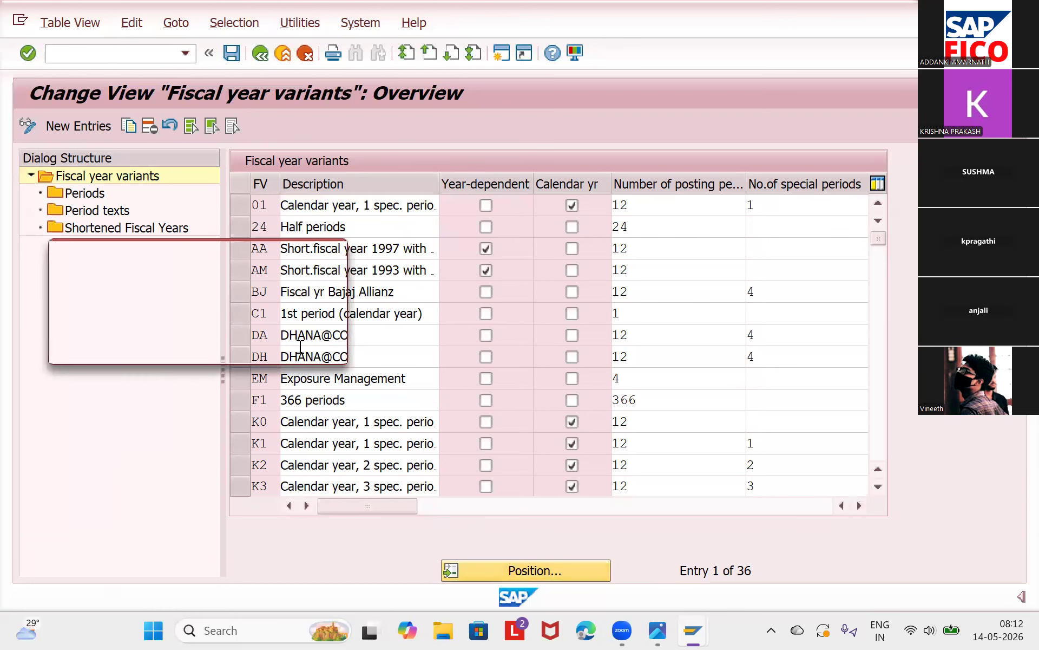
{"action": "type", "text": "V"}
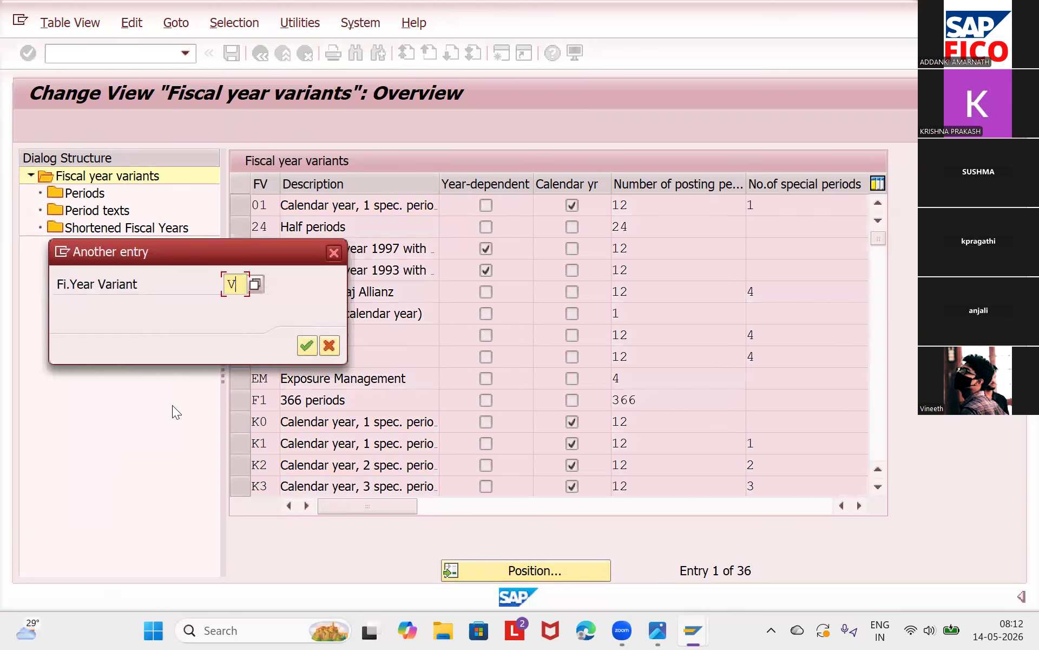
{"action": "type", "text": "3"}
{"action": "key", "text": "Return"}
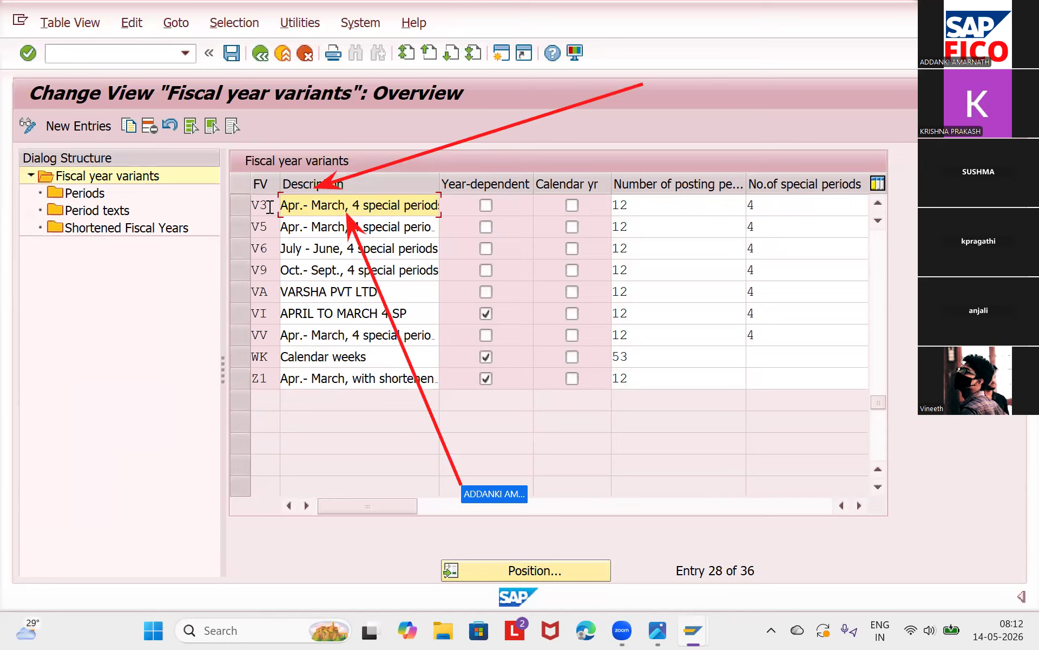
{"action": "key", "text": "XF86MonBrightnessUp"}
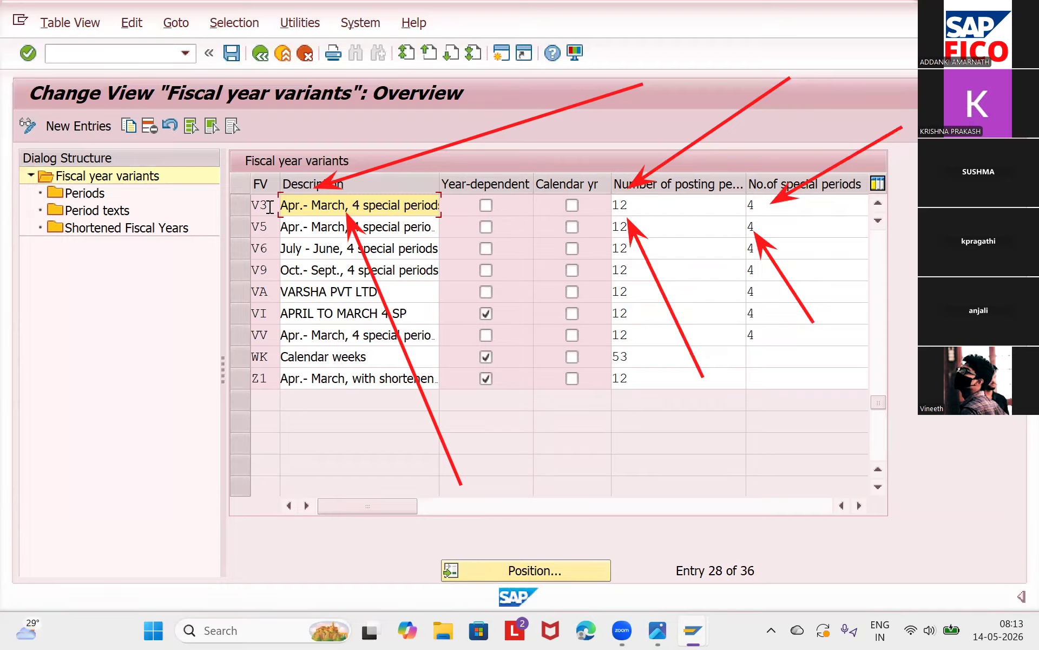
{"action": "key", "text": "Escape"}
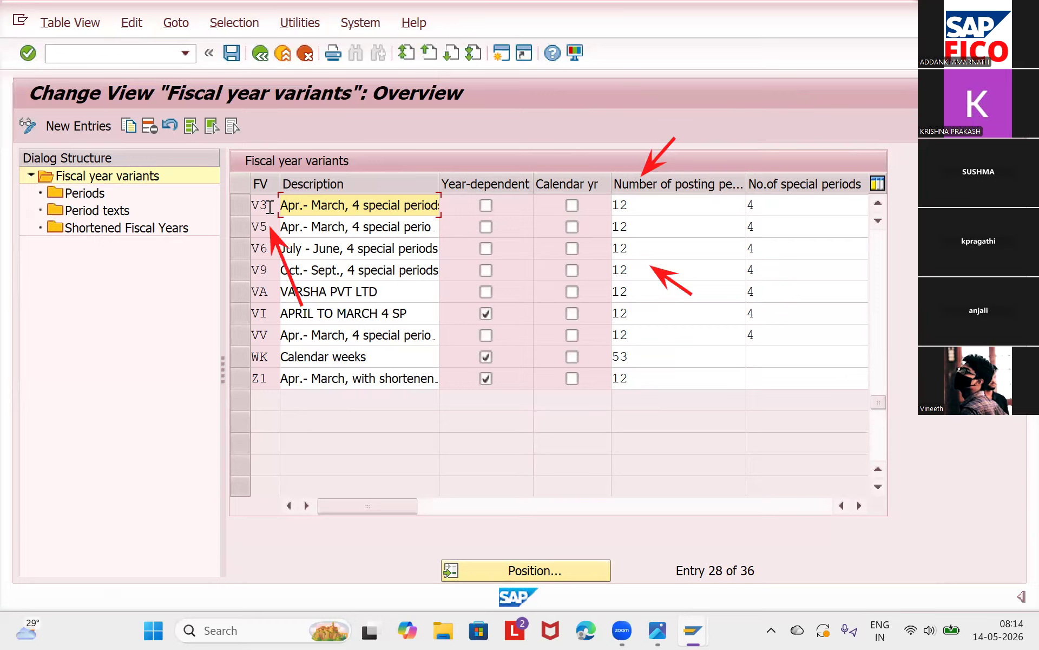
Copy fiscal year variant V3 as TF with all dependent entries and save it under the proposed customizing request
{"action": "left_click", "coordinate": [239, 204]}
{"action": "left_click", "coordinate": [240, 204]}
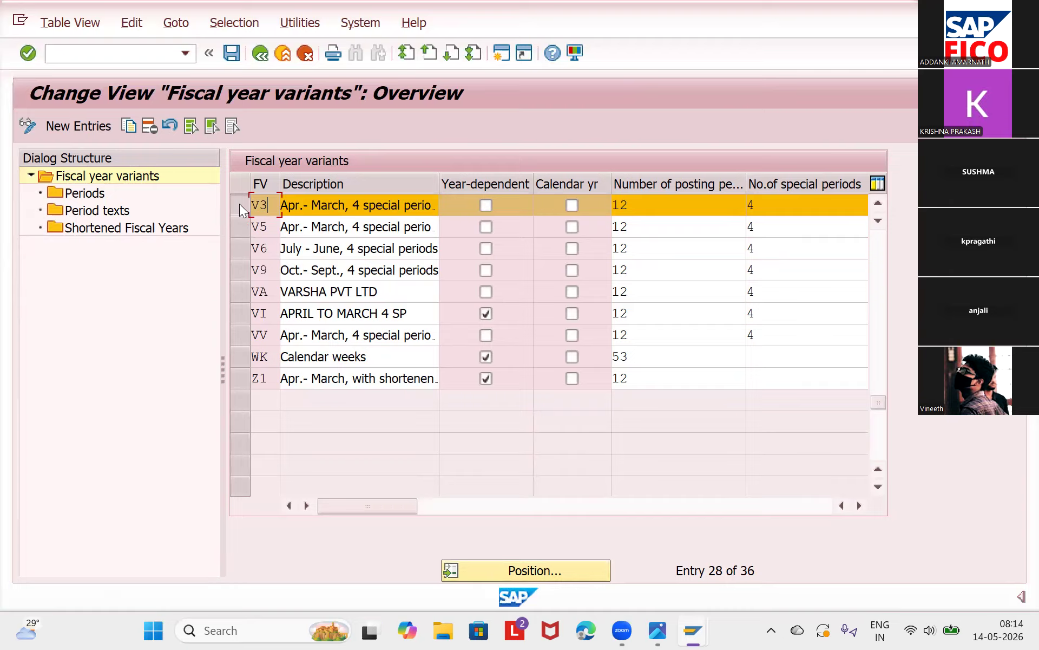
{"action": "left_click", "coordinate": [126, 130]}
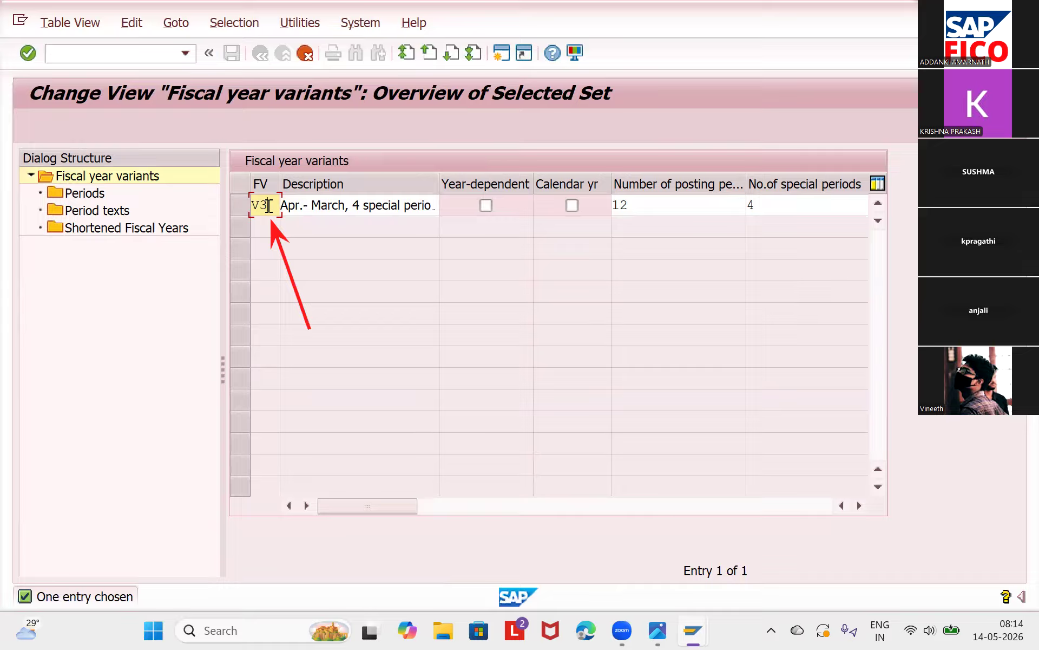
{"action": "key", "text": "BackSpace"}
{"action": "key", "text": "BackSpace"}
{"action": "type", "text": "T"}
{"action": "key", "text": "Return"}
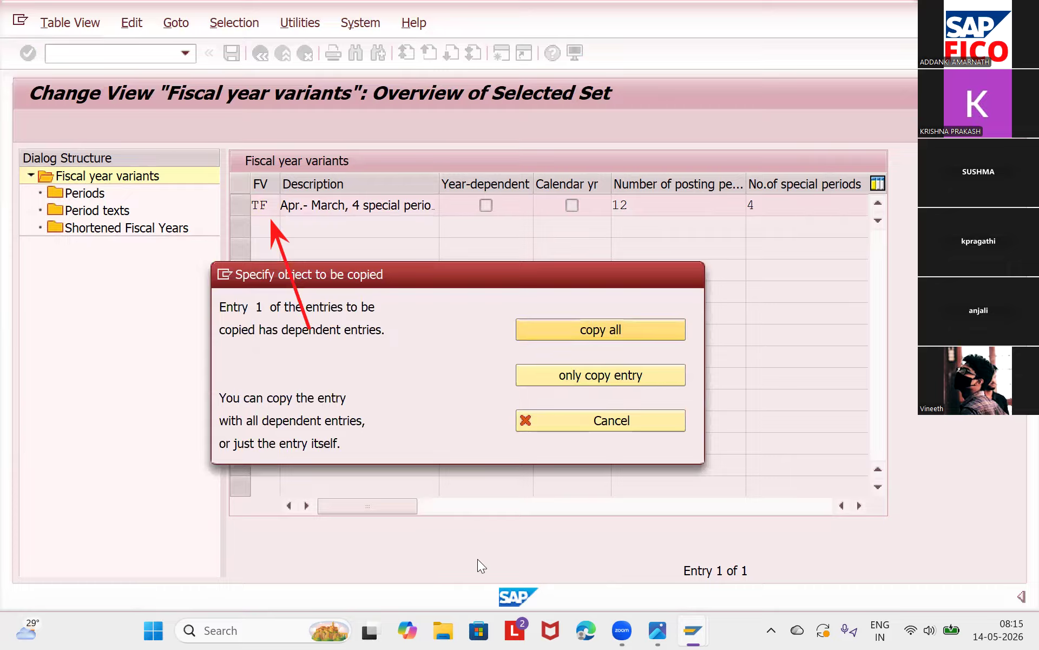
{"action": "key", "text": "Return"}
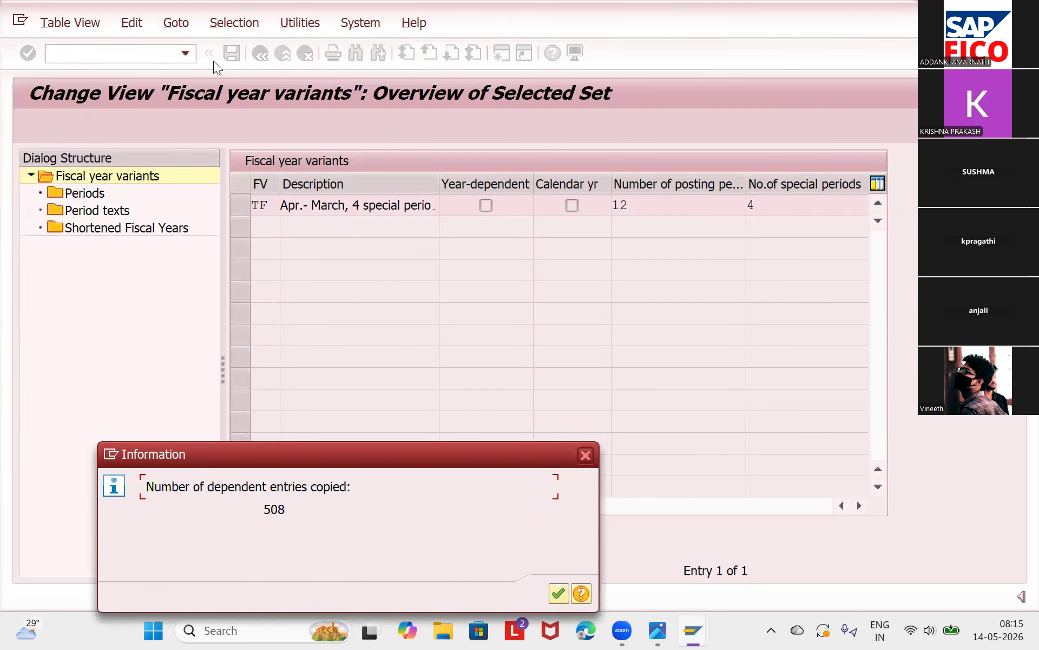
{"action": "key", "text": "Return"}
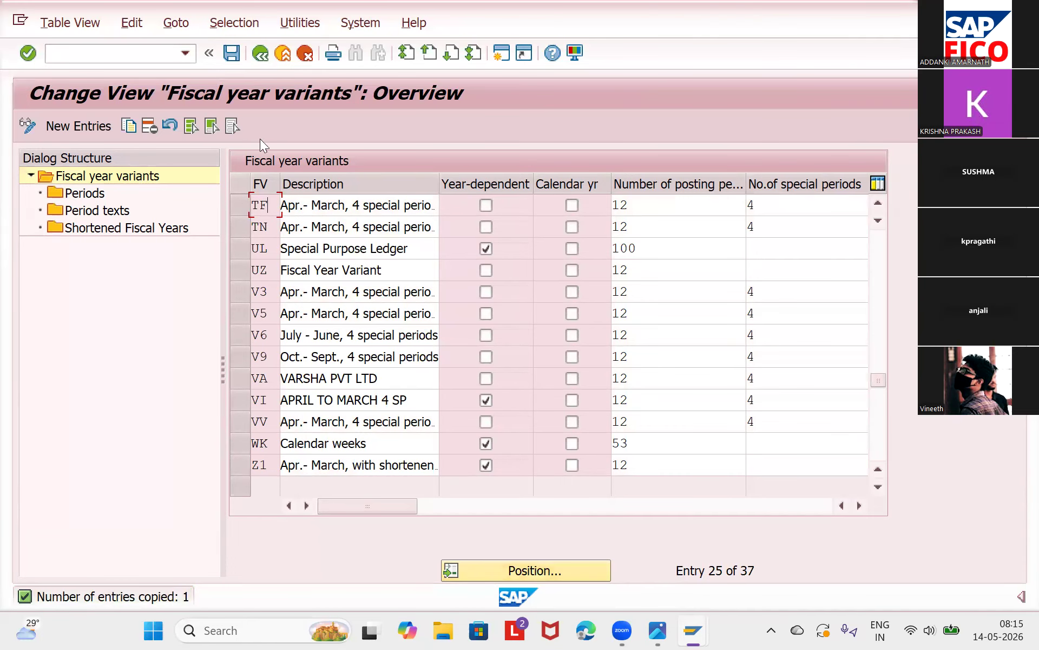
{"action": "left_click", "coordinate": [231, 53]}
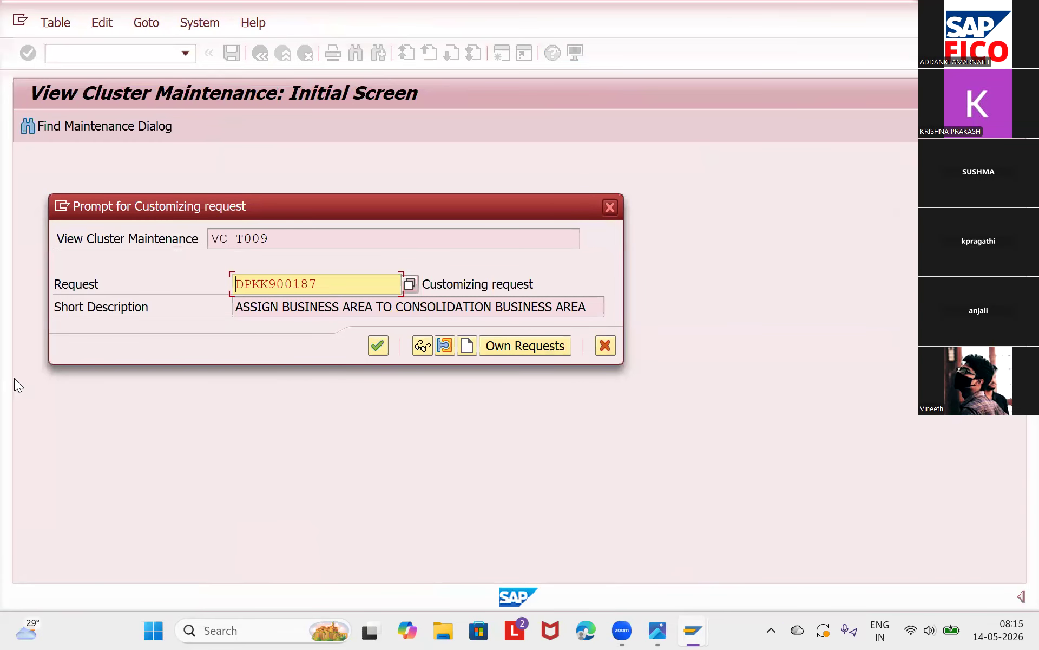
{"action": "key", "text": "Return"}
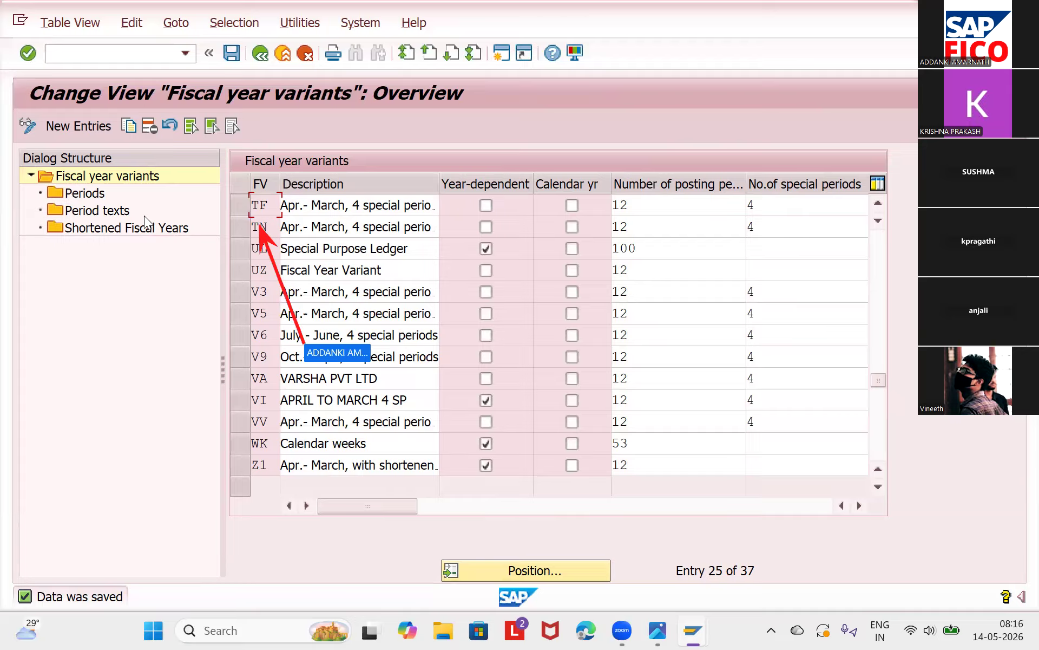
Open the periods of fiscal year variant TF to review their months, period numbers and year shifts
{"action": "left_click", "coordinate": [242, 206]}
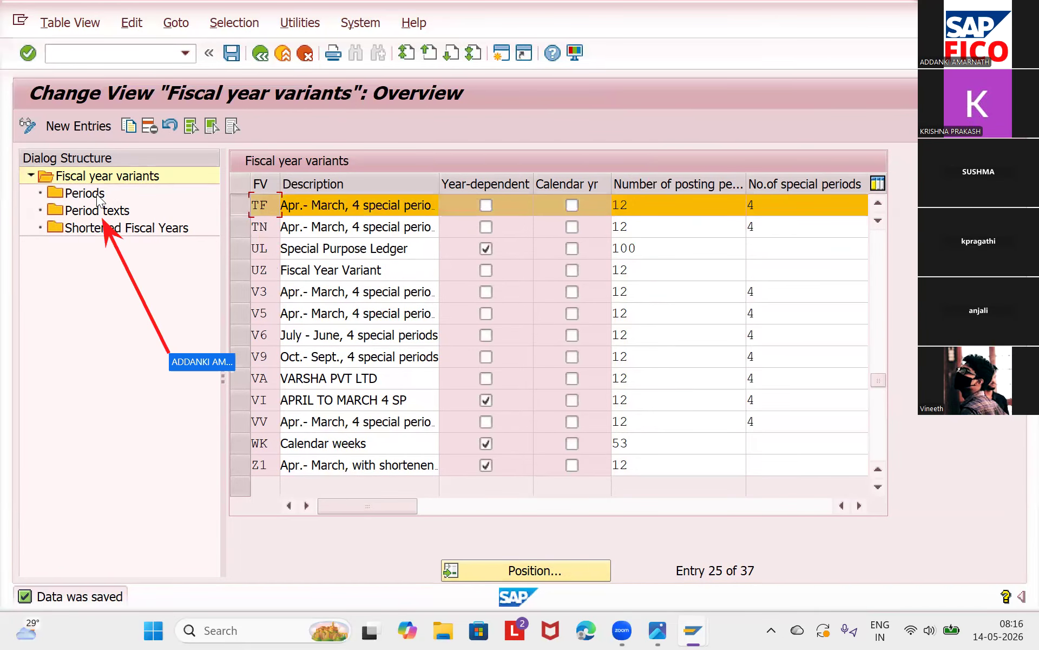
{"action": "left_click", "coordinate": [85, 194]}
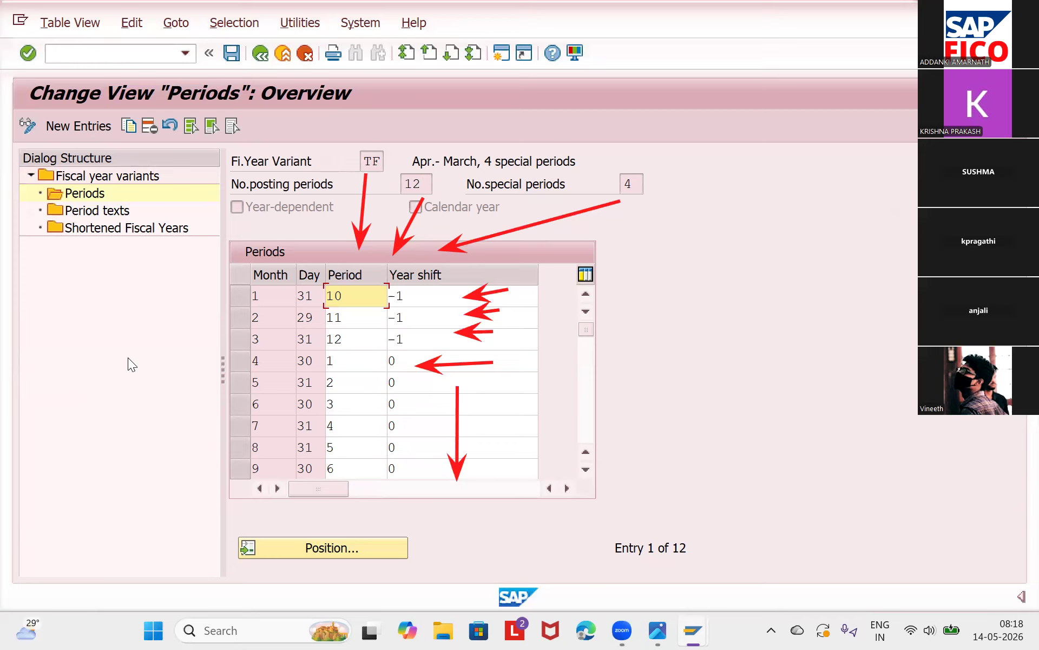
{"action": "left_click", "coordinate": [794, 186]}
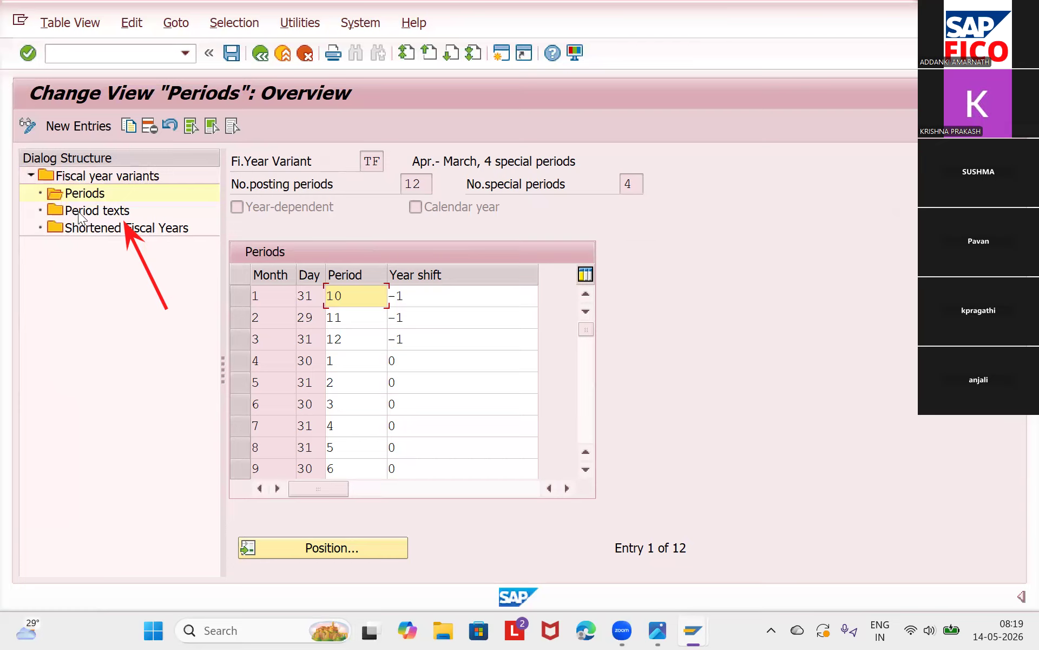
Open the period texts of fiscal year variant TF and bring up the prompt for positioning the list
{"action": "left_click_drag", "start_coordinate": [105, 223], "coordinate": [120, 372]}
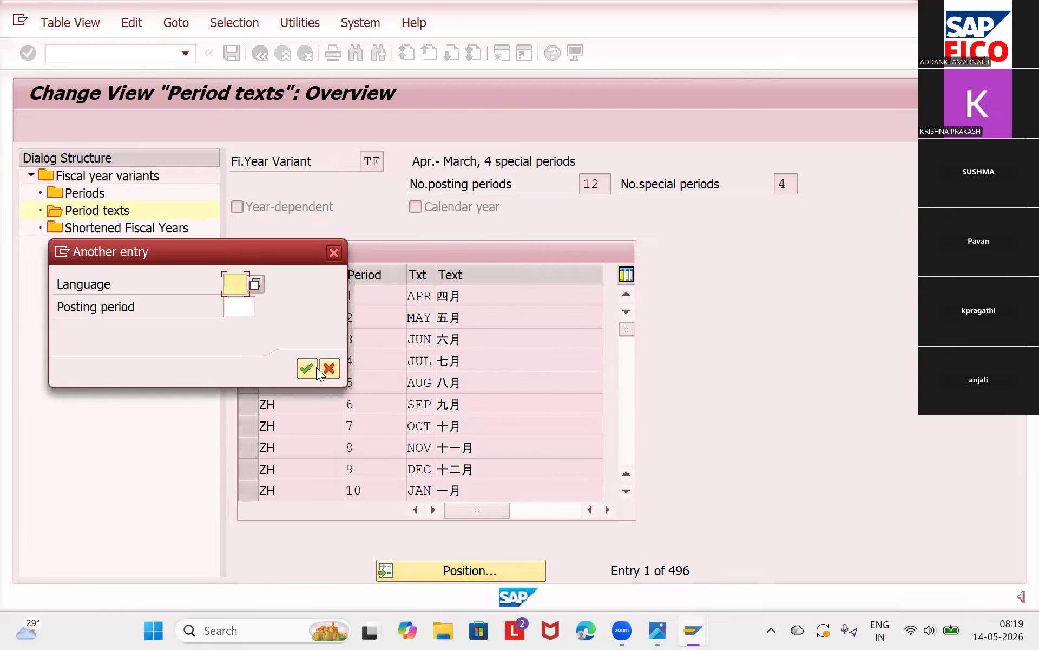
{"action": "key", "text": "Tab"}
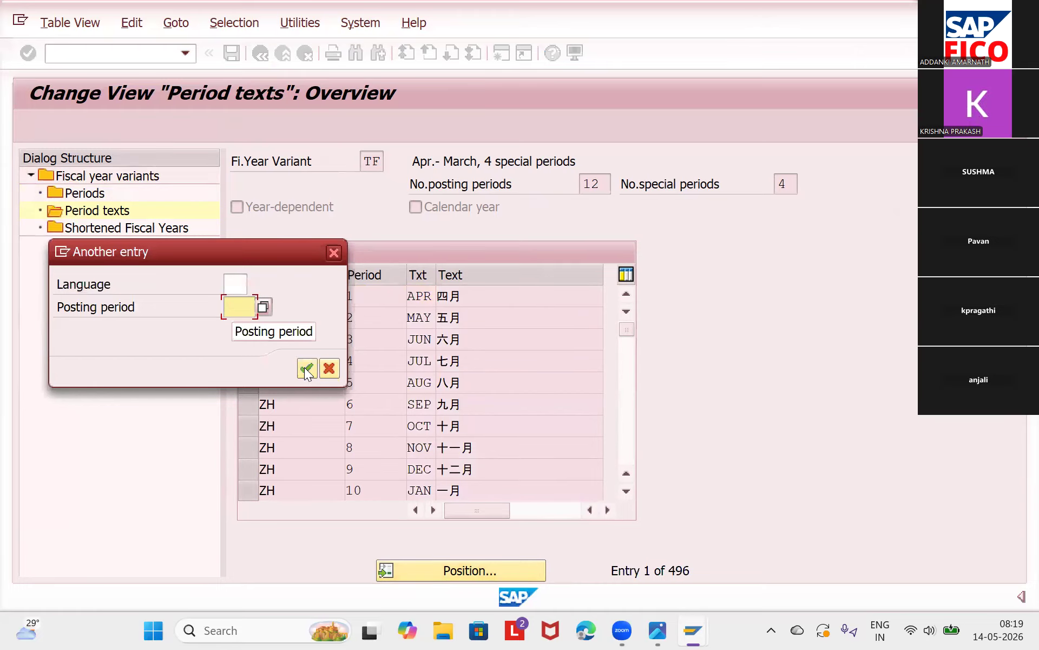
{"action": "type", "text": "TF"}
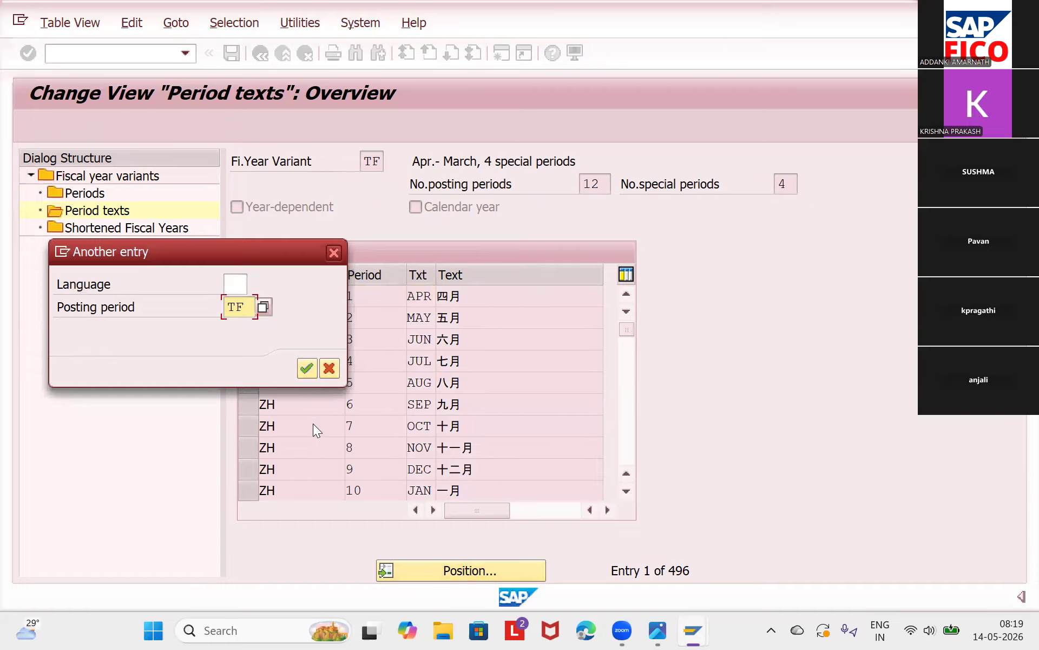
{"action": "key", "text": "Return"}
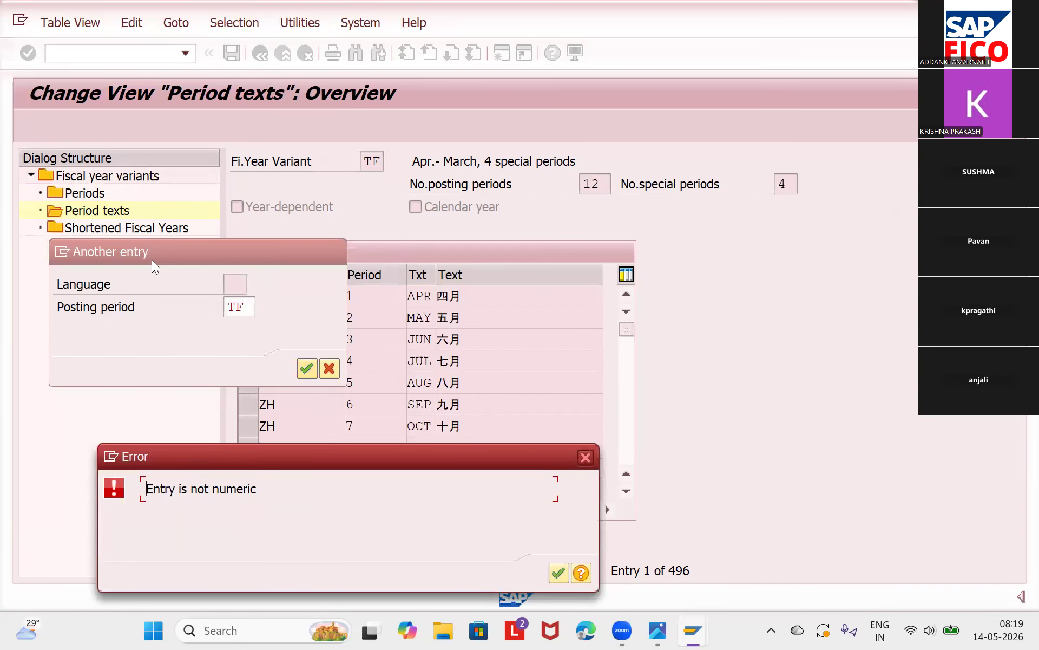
{"action": "key", "text": "Return"}
{"action": "key", "text": "Escape"}
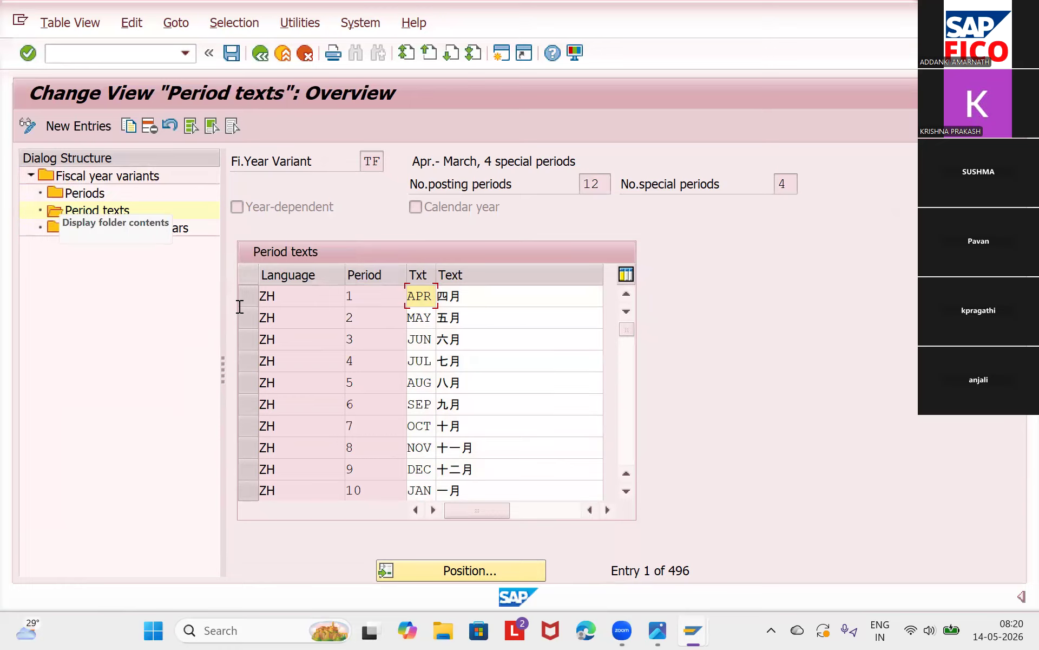
{"action": "left_click", "coordinate": [462, 571]}
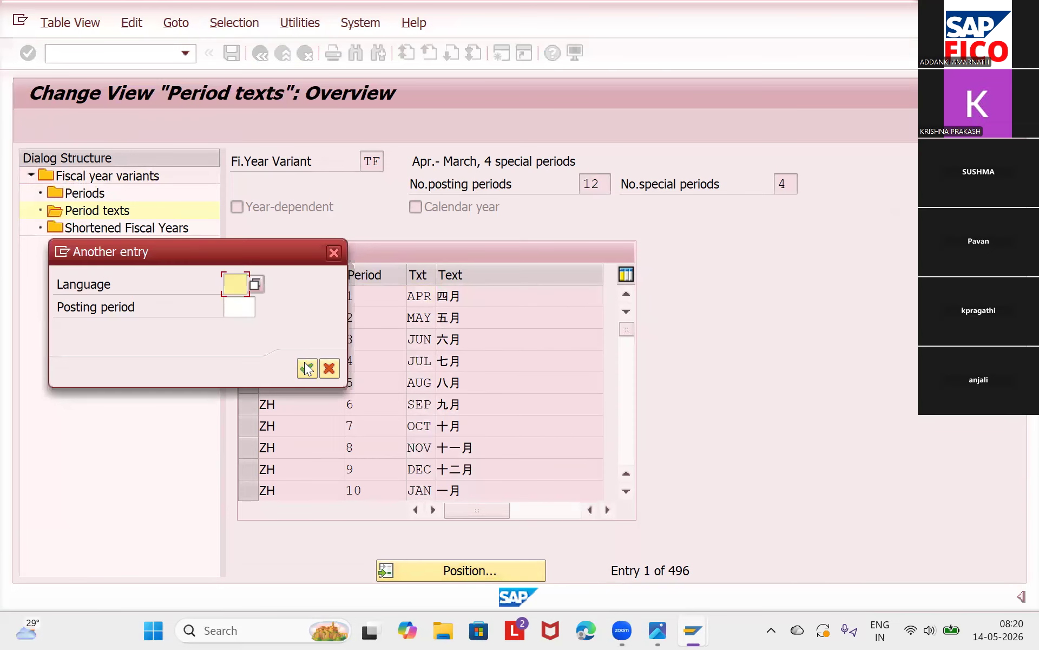
{"action": "left_click", "coordinate": [306, 364]}
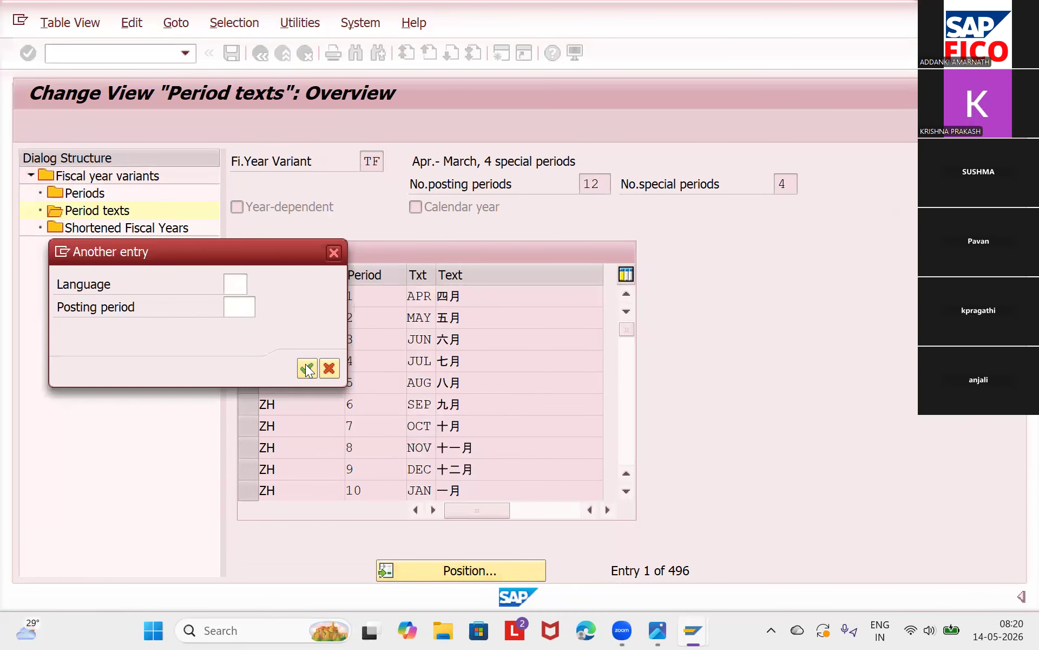
{"action": "type", "text": "TF"}
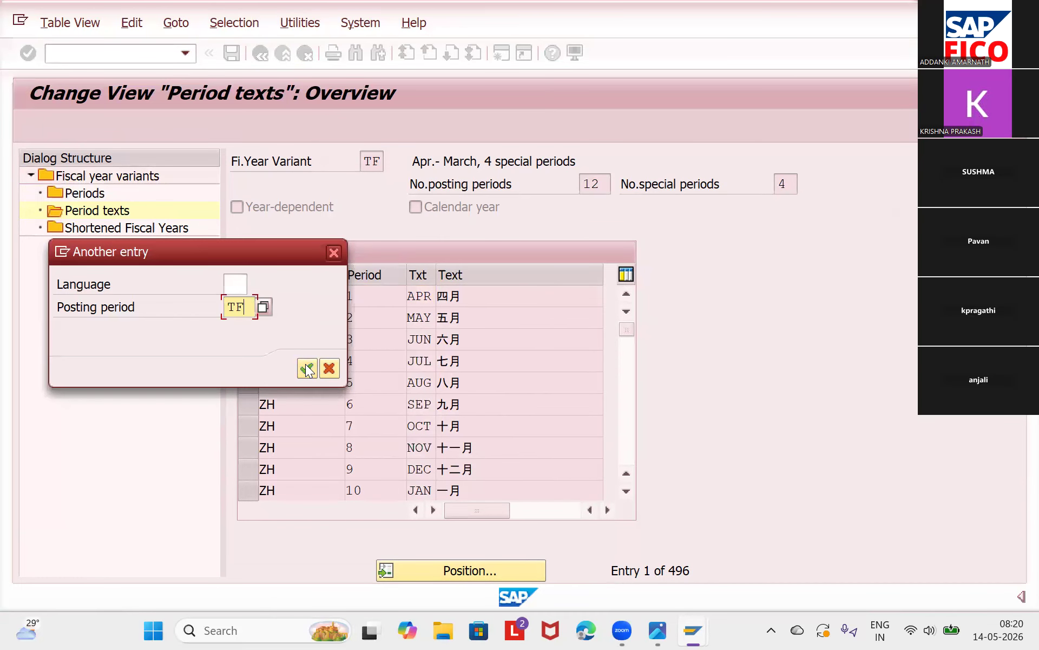
{"action": "key", "text": "Return"}
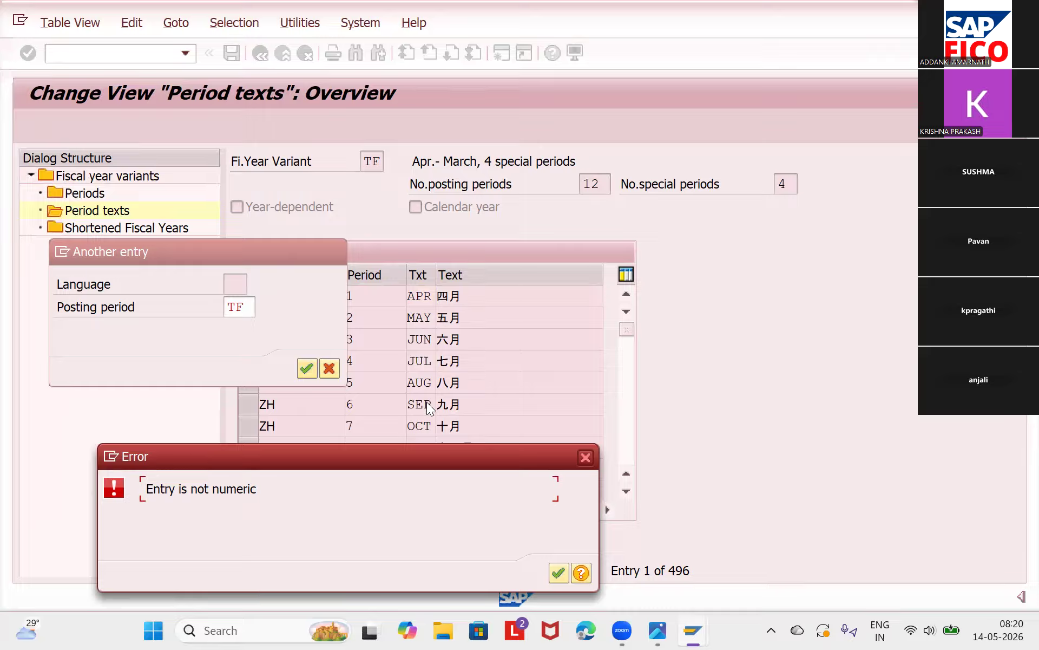
{"action": "key", "text": "Return"}
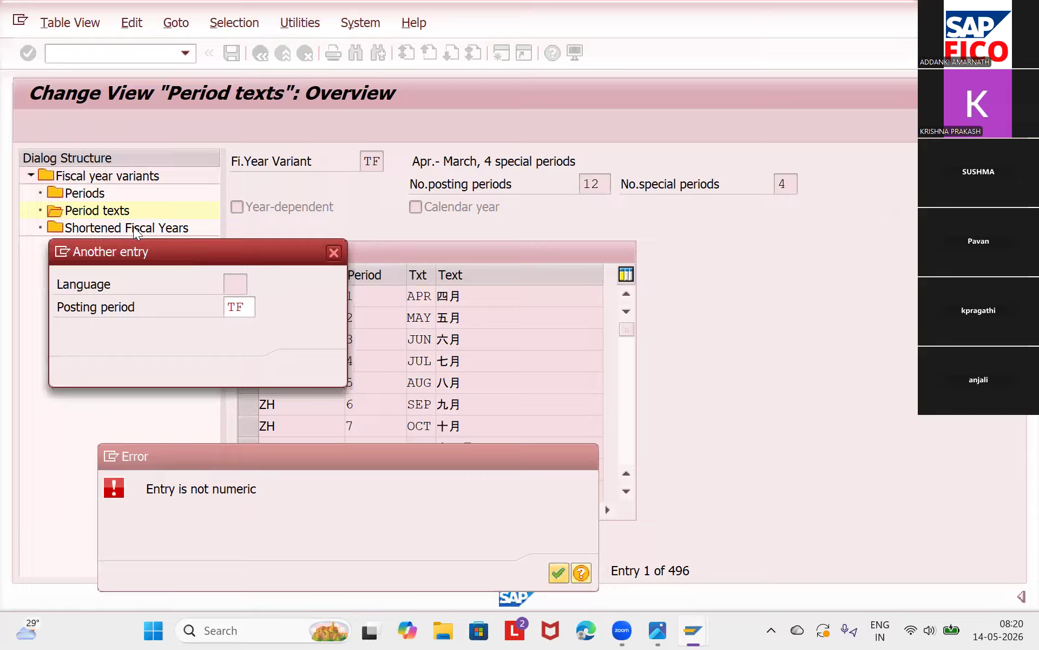
{"action": "key", "text": "Return"}
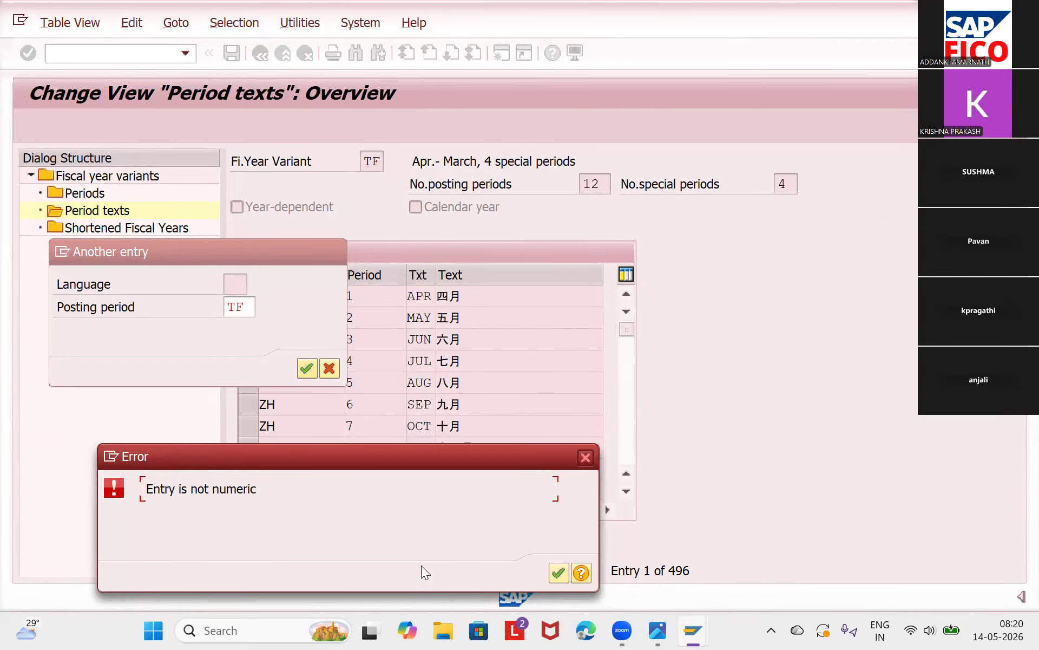
{"action": "key", "text": "Return"}
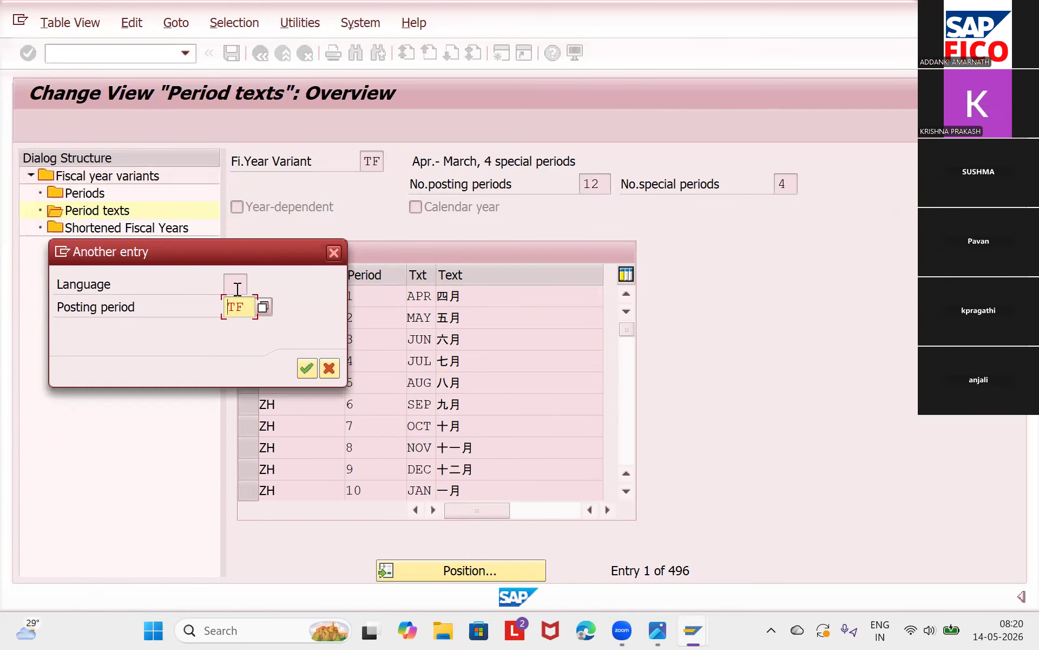
{"action": "key", "text": "Escape"}
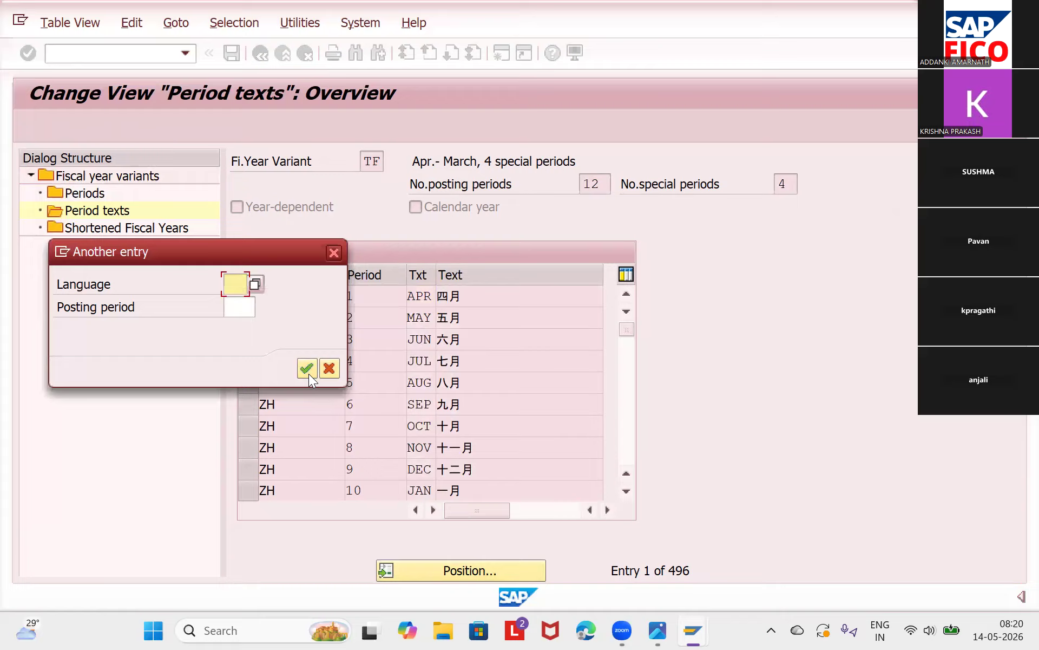
{"action": "type", "text": "TF"}
{"action": "key", "text": "Return"}
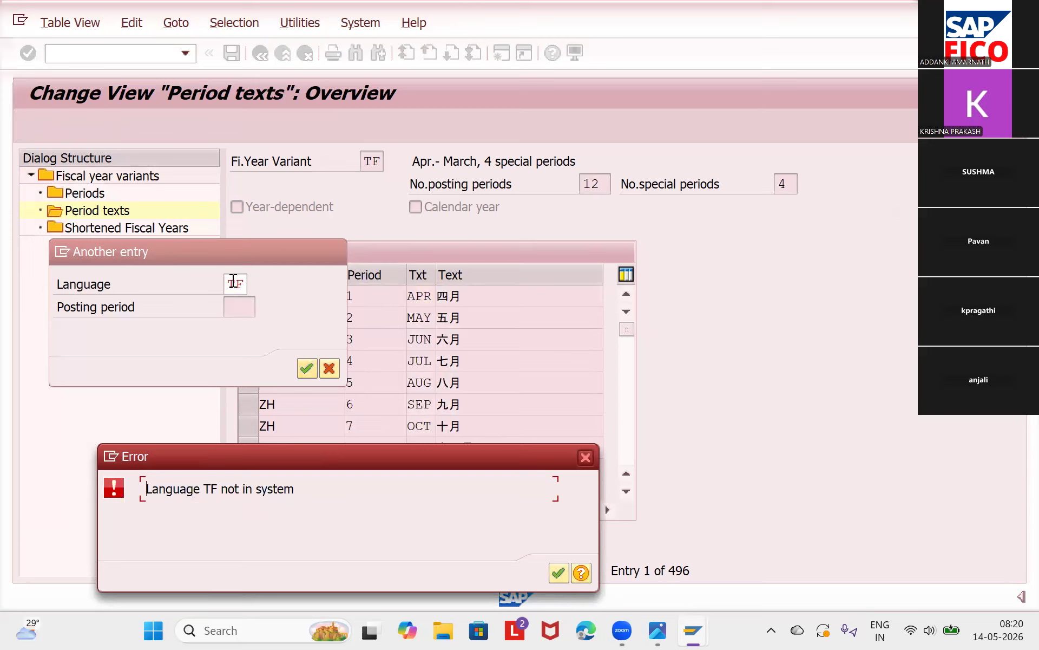
{"action": "key", "text": "Return"}
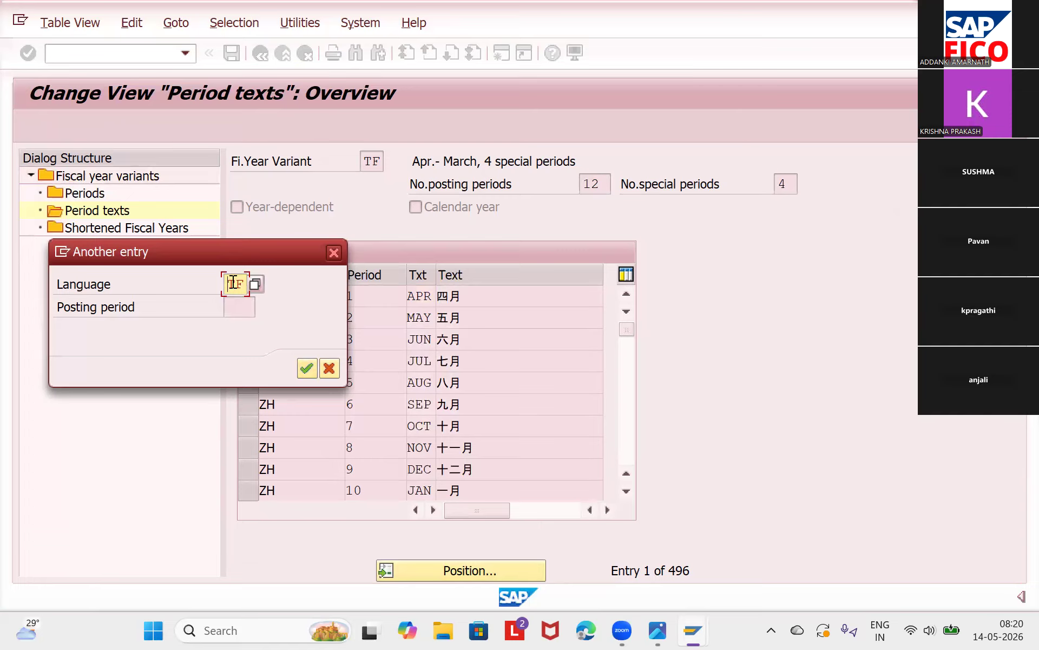
Position the period texts list at language EN
{"action": "key", "text": "BackSpace"}
{"action": "key", "text": "Down"}
{"action": "key", "text": "Right"}
{"action": "key", "text": "BackSpace"}
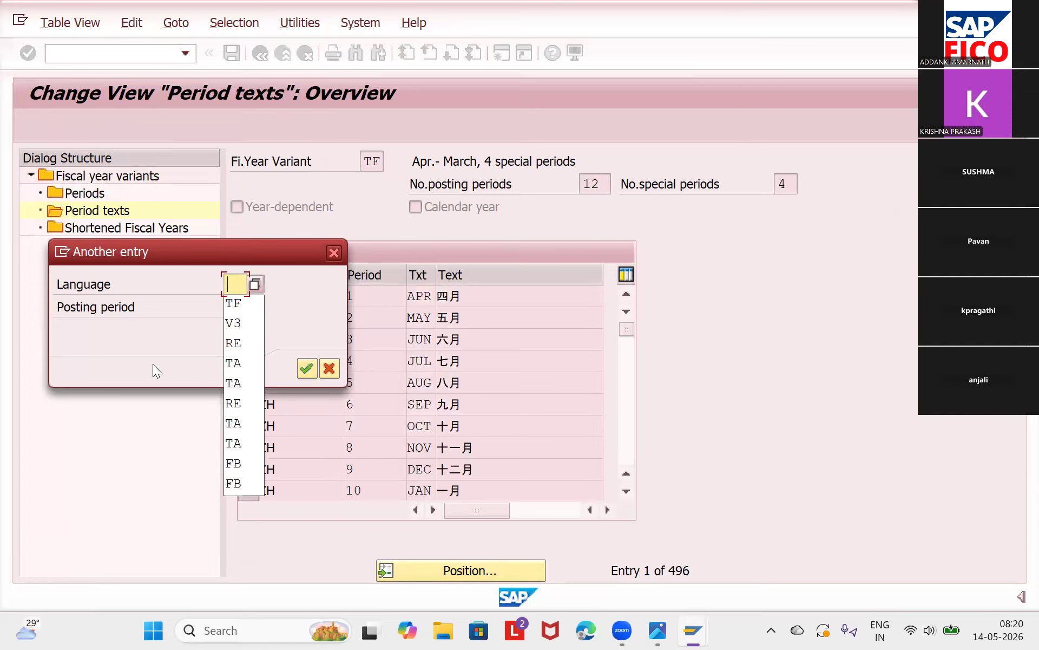
{"action": "type", "text": "EN"}
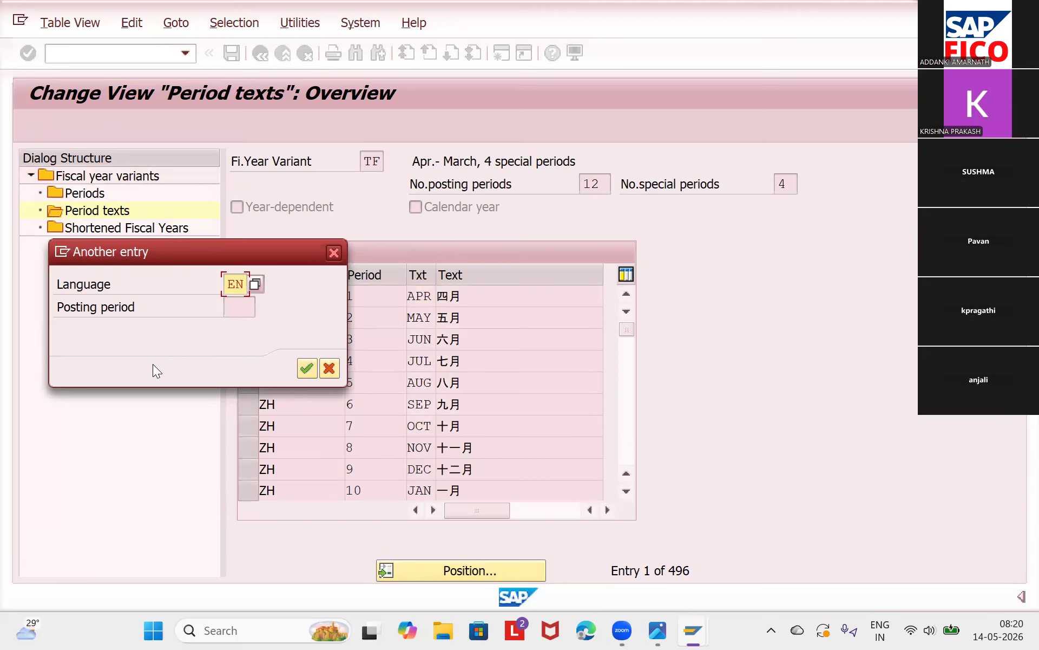
{"action": "key", "text": "Return"}
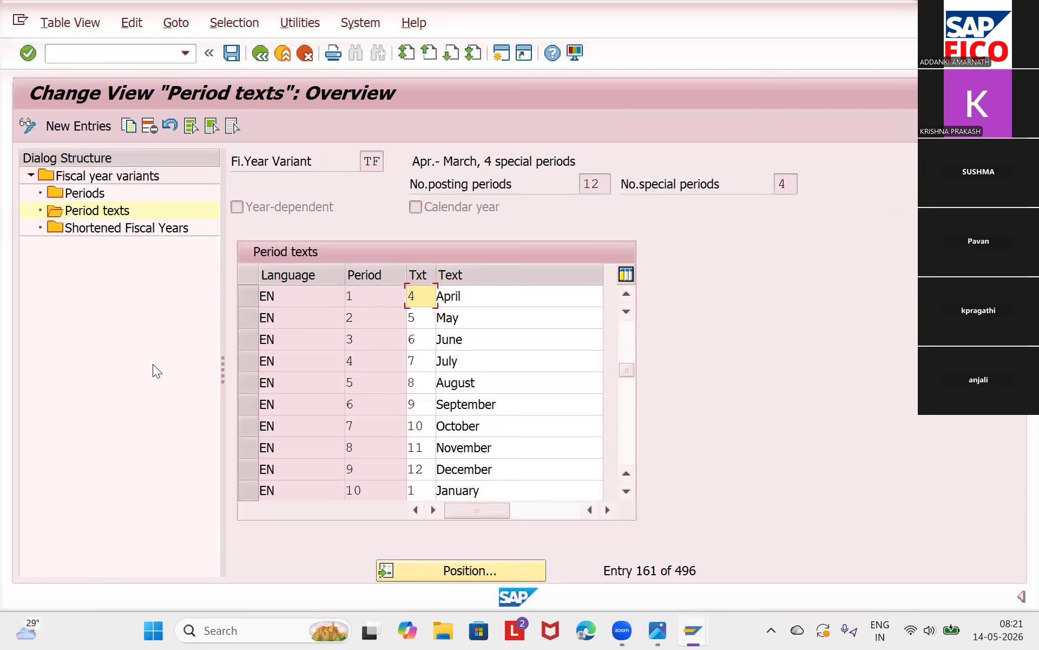
Review the English period texts of variant TF down to special period 13 and save the view
{"action": "left_click", "coordinate": [624, 493]}
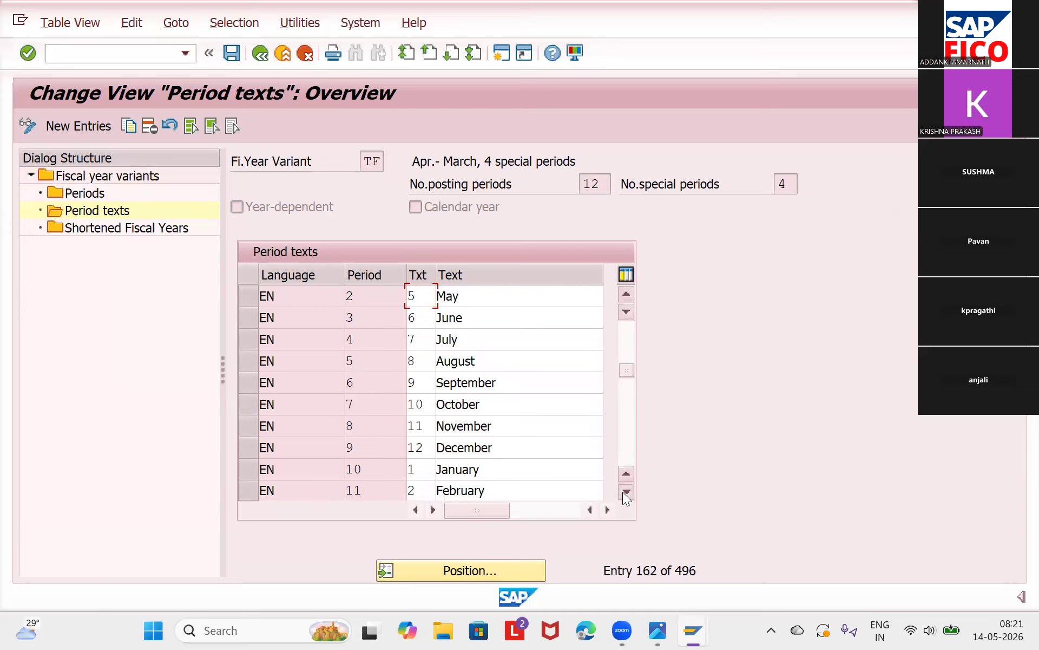
{"action": "left_click", "coordinate": [624, 494]}
{"action": "left_click", "coordinate": [624, 493]}
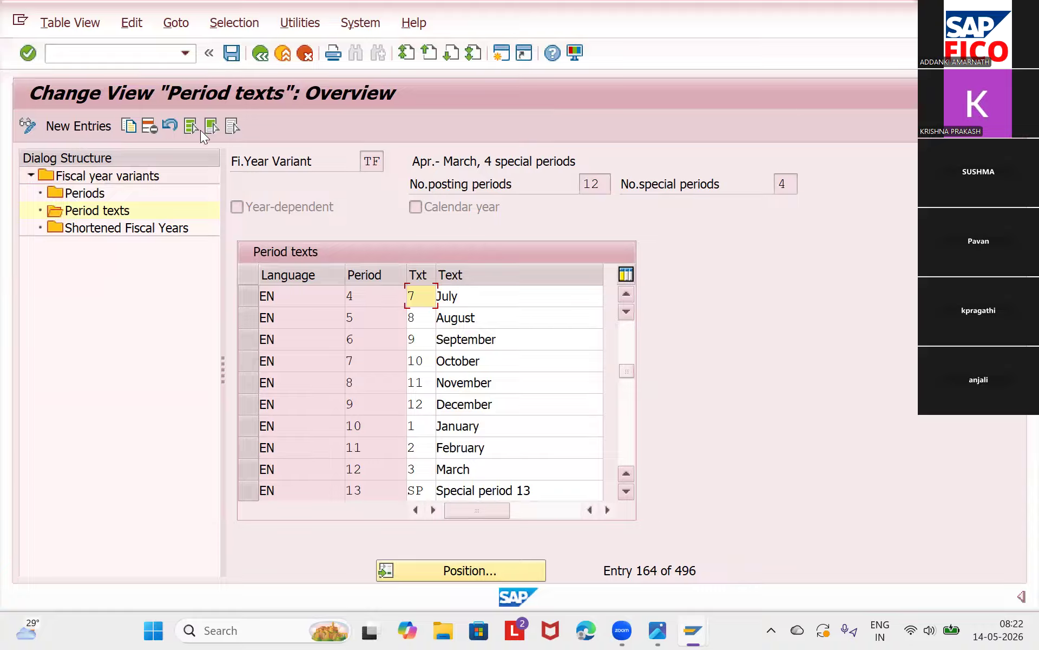
{"action": "key", "text": "ctrl+s"}
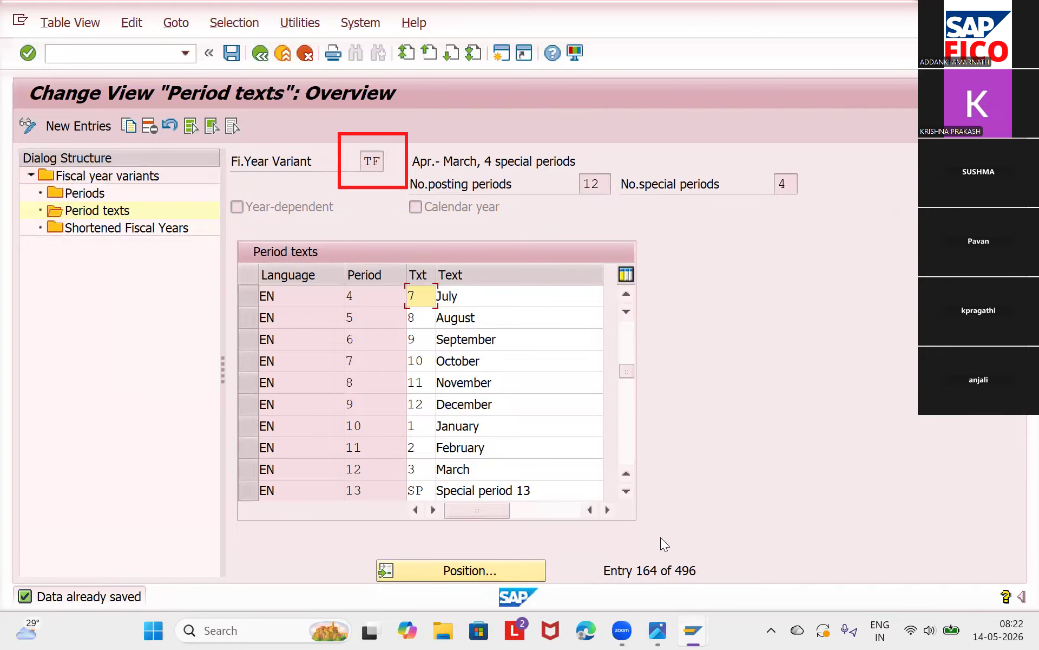
Switch to the Photos image listing the SAP FICO global settings and their transaction codes
{"action": "mouse_move", "coordinate": [658, 631]}
{"action": "left_click", "coordinate": [617, 547]}
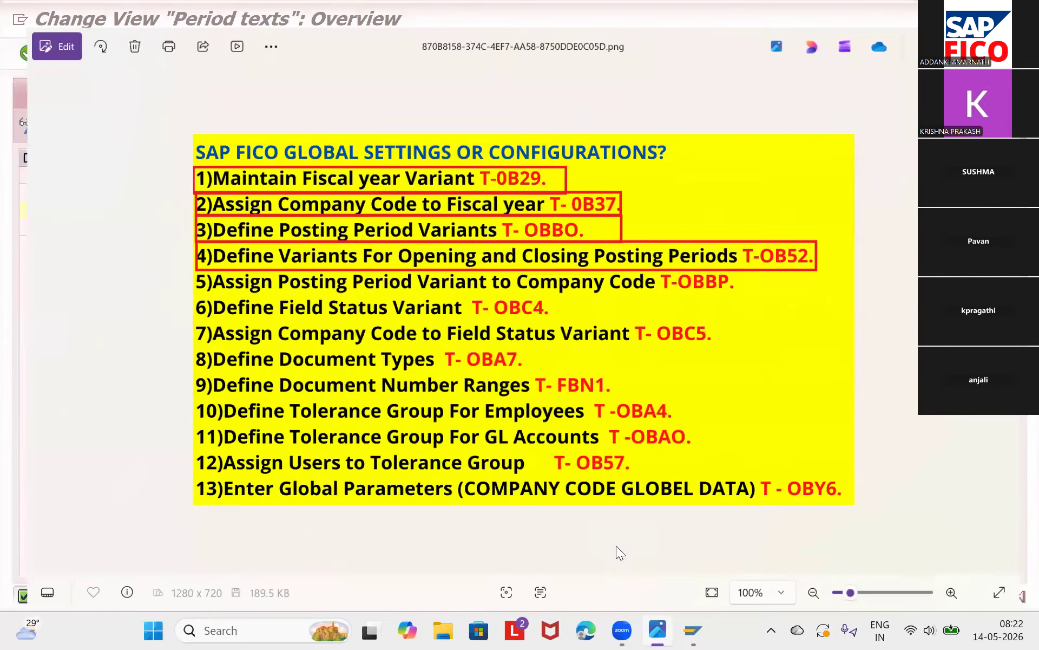
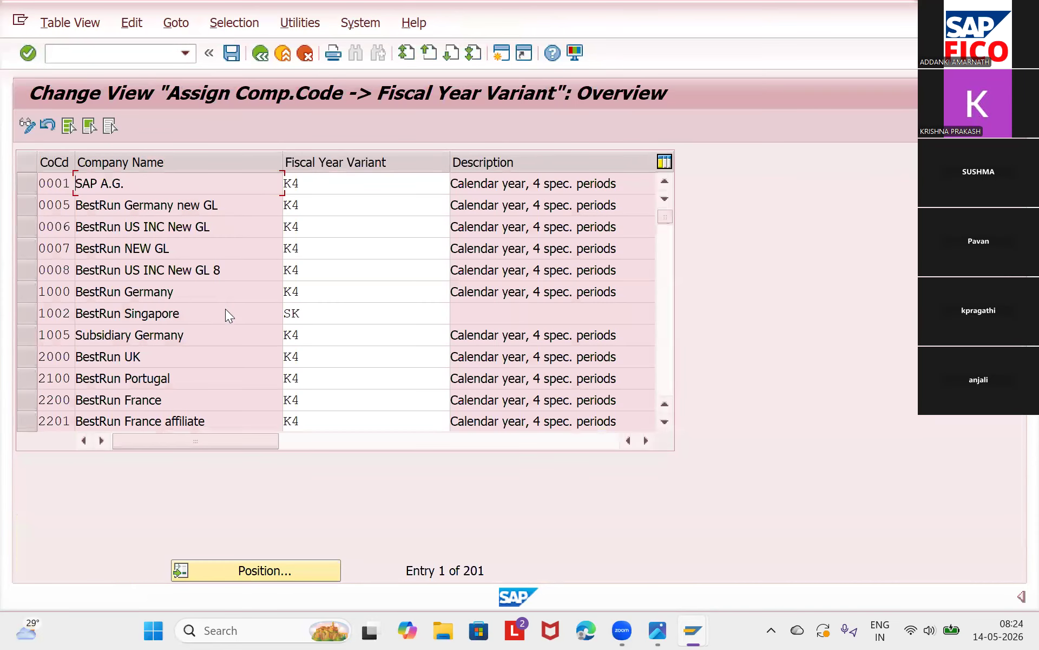
Position the company code to fiscal year variant assignment list at company code TA11
{"action": "left_click", "coordinate": [256, 571]}
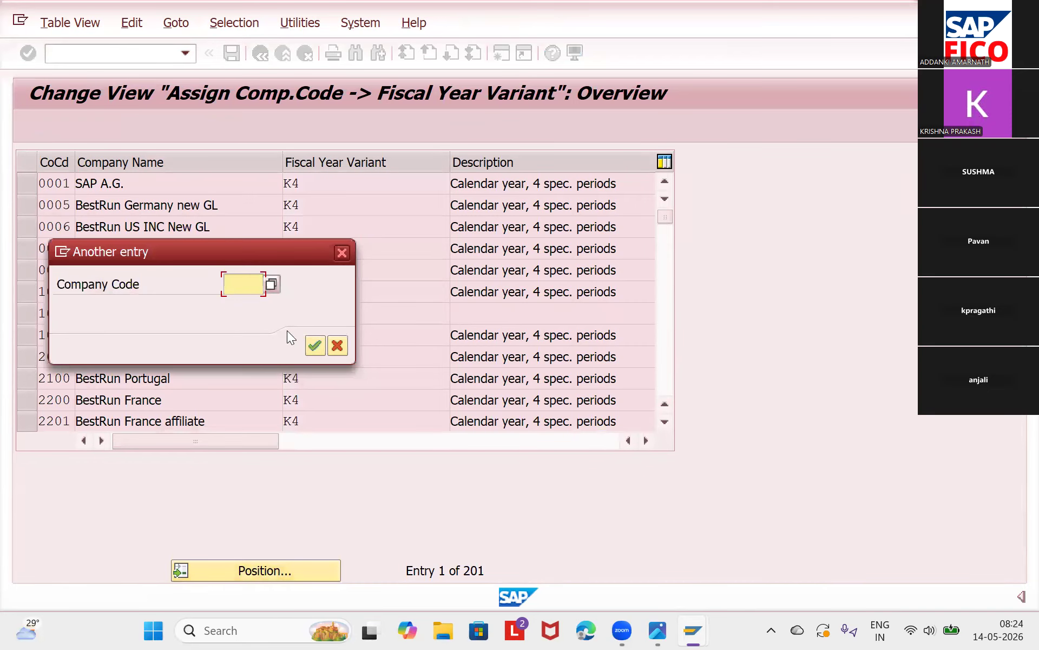
{"action": "type", "text": "TA11"}
{"action": "key", "text": "Return"}
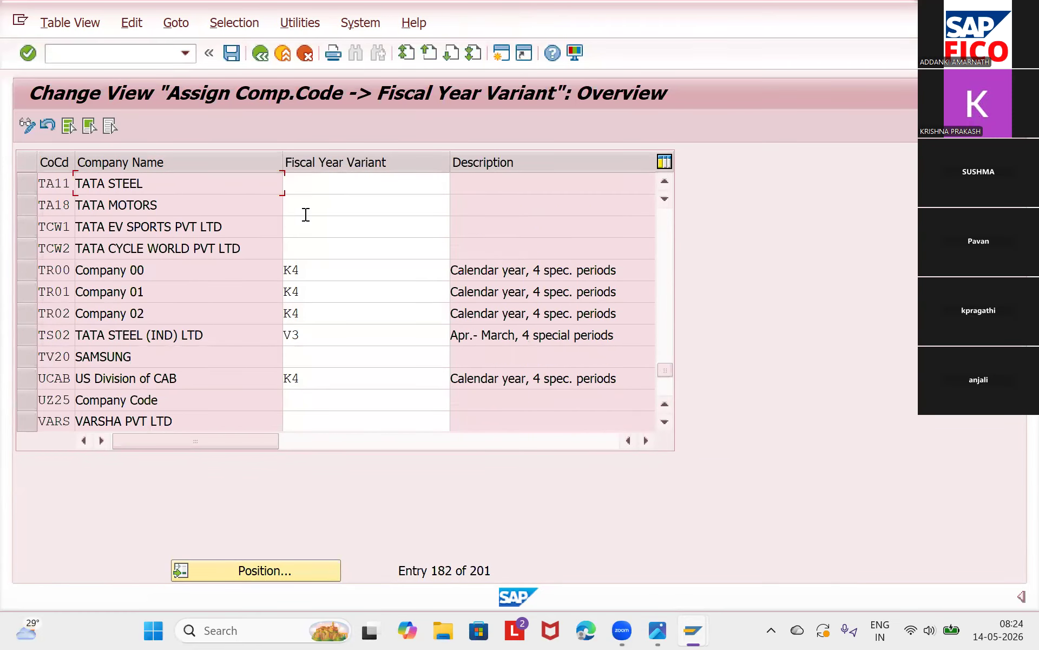
Assign fiscal year variant TF to company code TA11 (TATA STEEL), accepting the warnings for company codes without a variant
{"action": "key", "text": "Tab"}
{"action": "type", "text": "TF"}
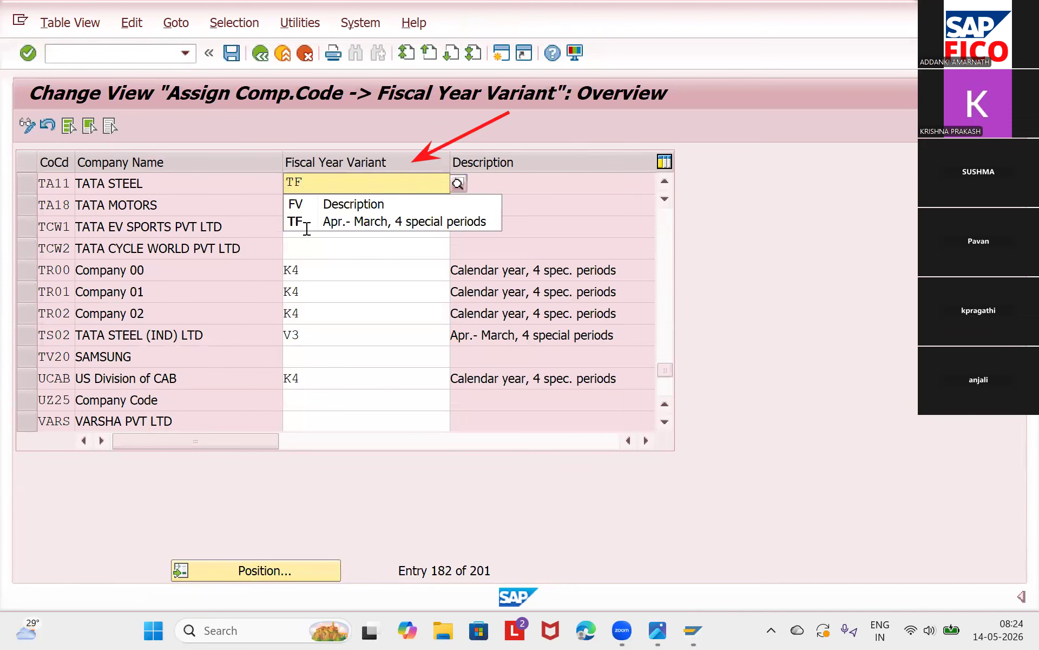
{"action": "left_click", "coordinate": [307, 228]}
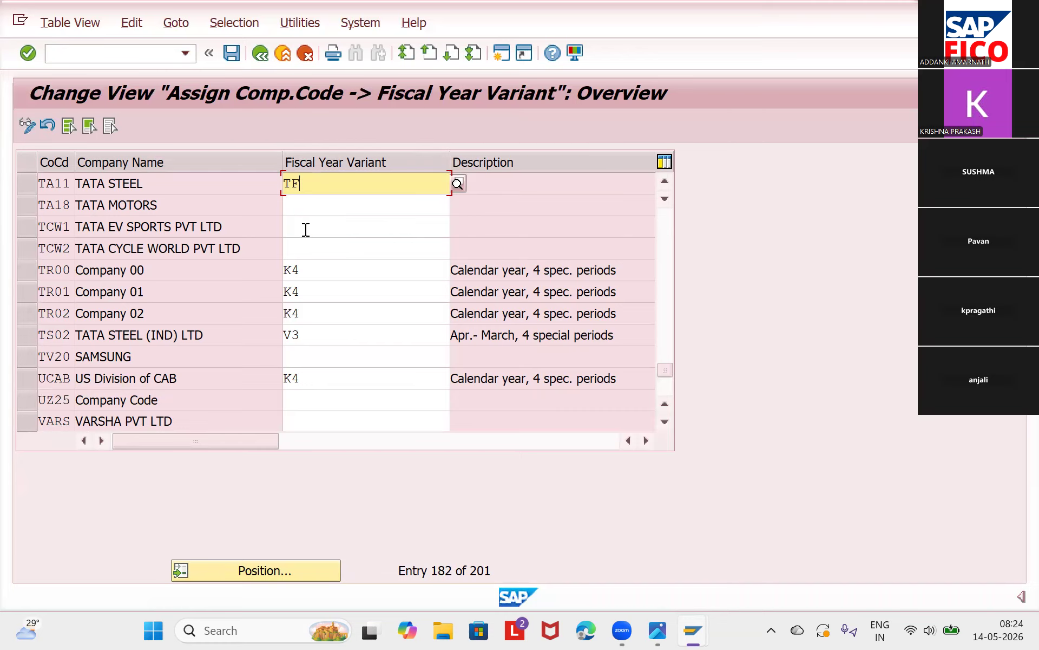
{"action": "key", "text": "Return"}
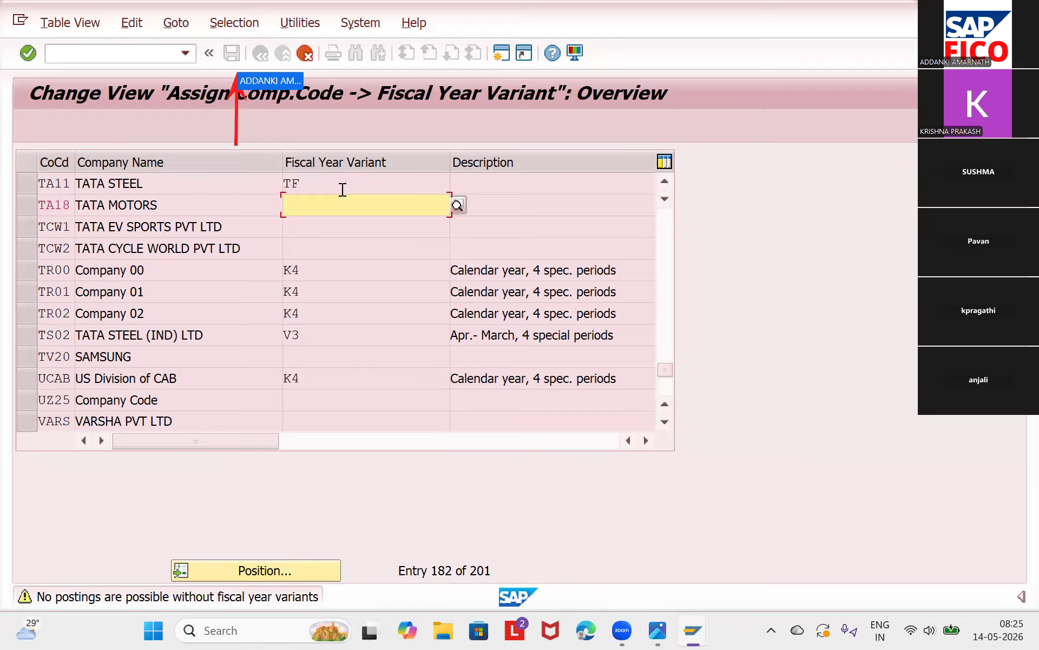
{"action": "key", "text": "Return"}
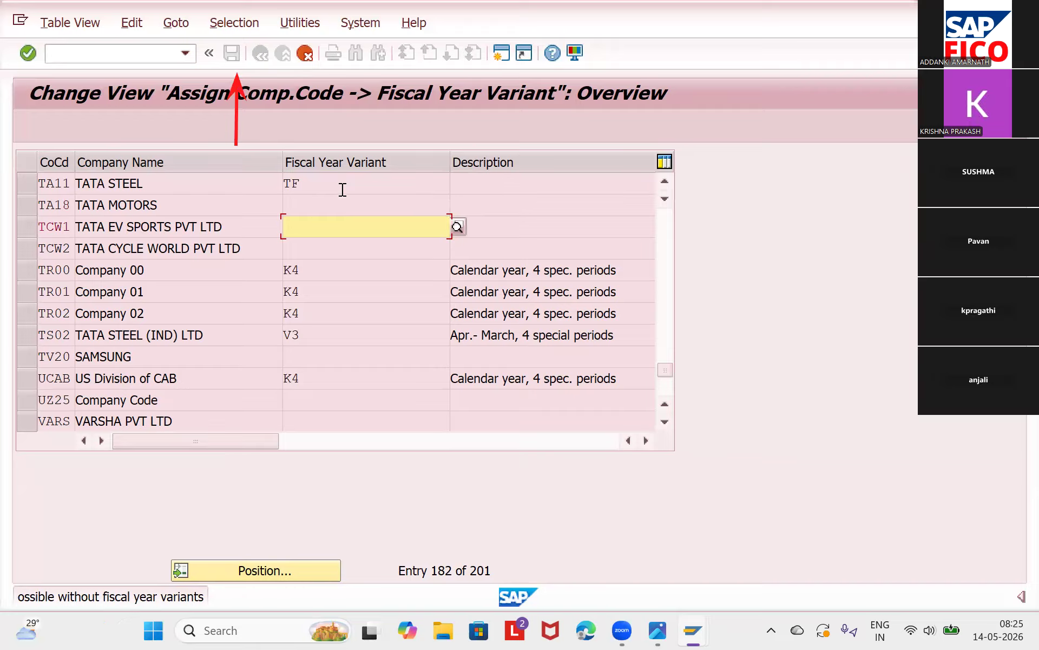
{"action": "key", "text": "Return"}
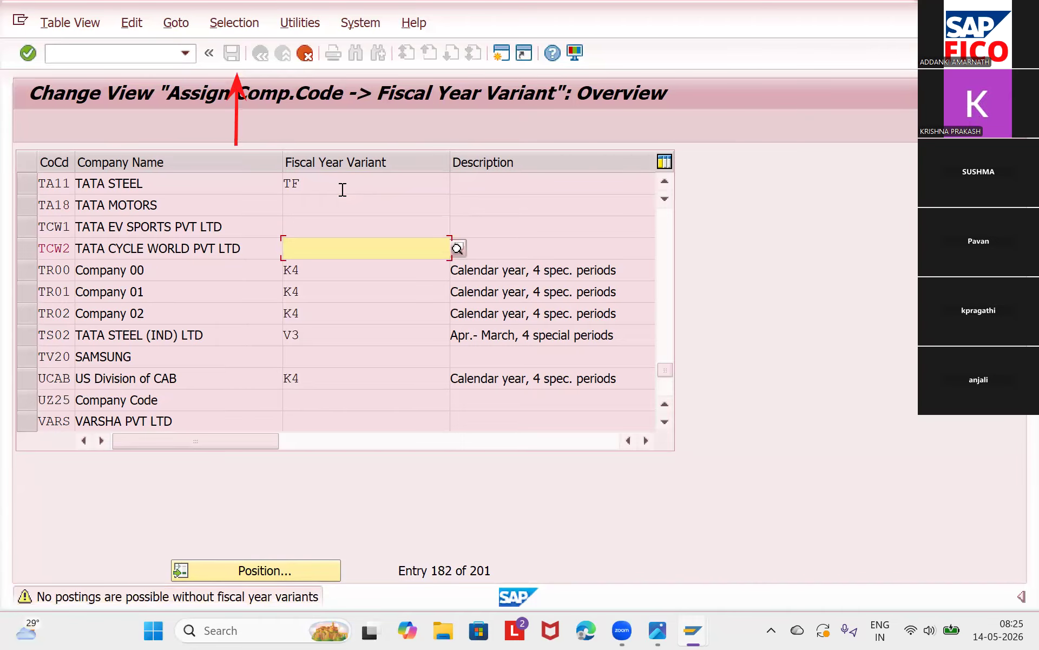
{"action": "key", "text": "Return"}
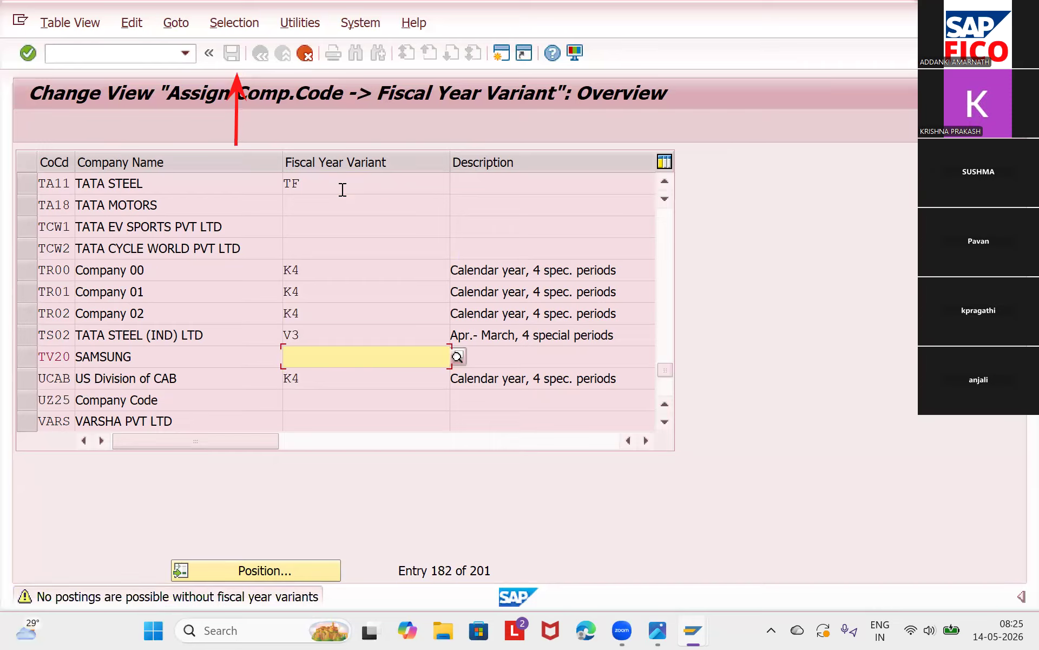
{"action": "key", "text": "Return"}
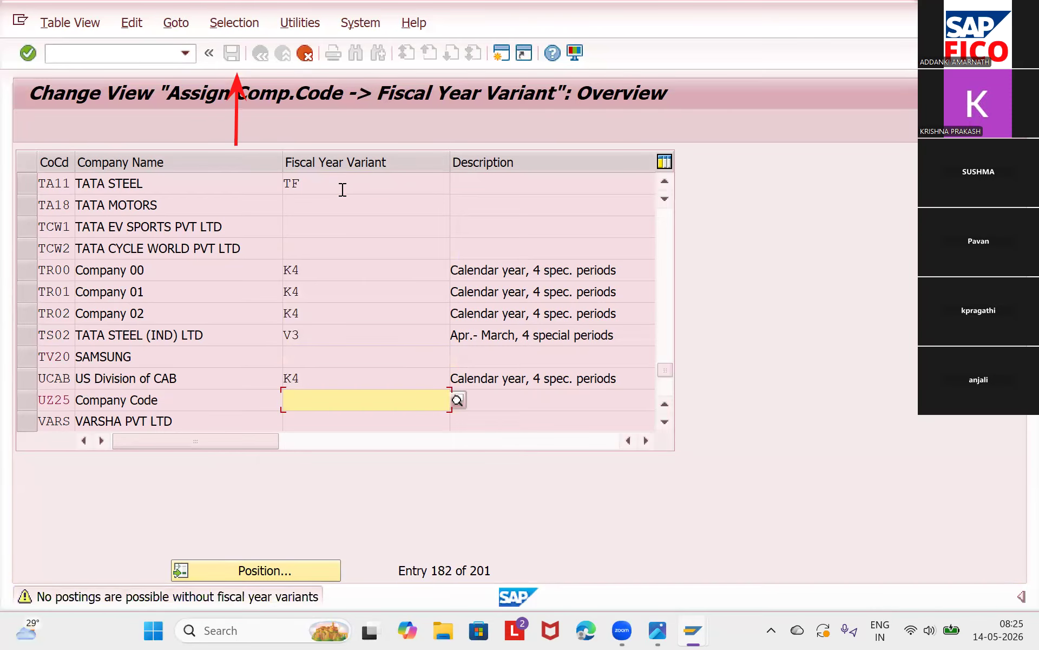
{"action": "key", "text": "Return"}
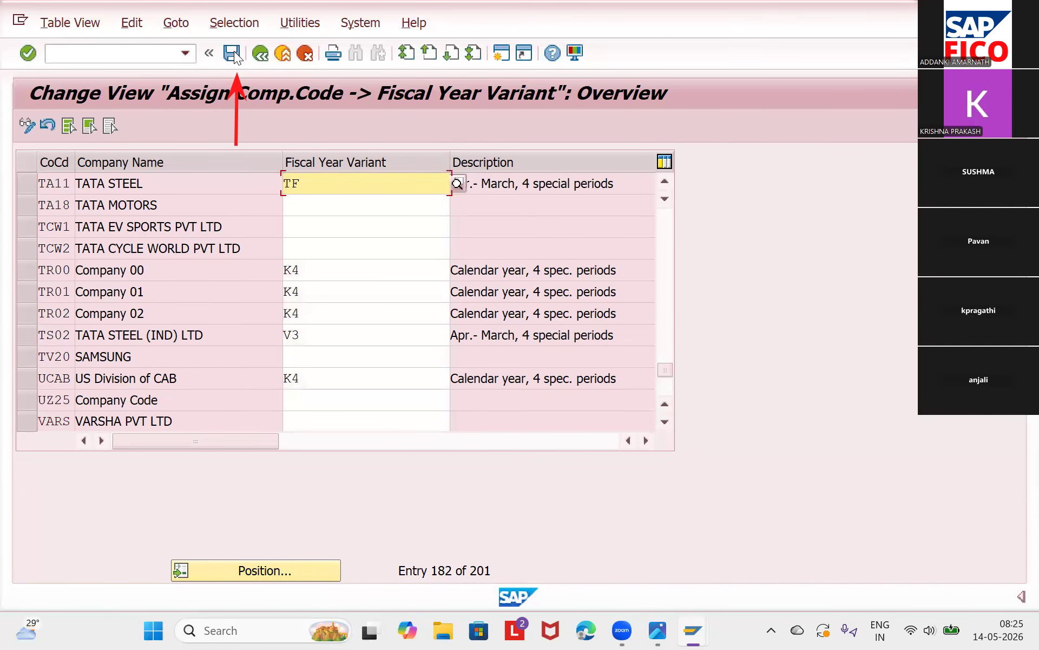
Save the assignment of variant TF to company code TA11 in the proposed customizing request, accepting the warnings for company codes without variants
{"action": "left_click", "coordinate": [235, 54]}
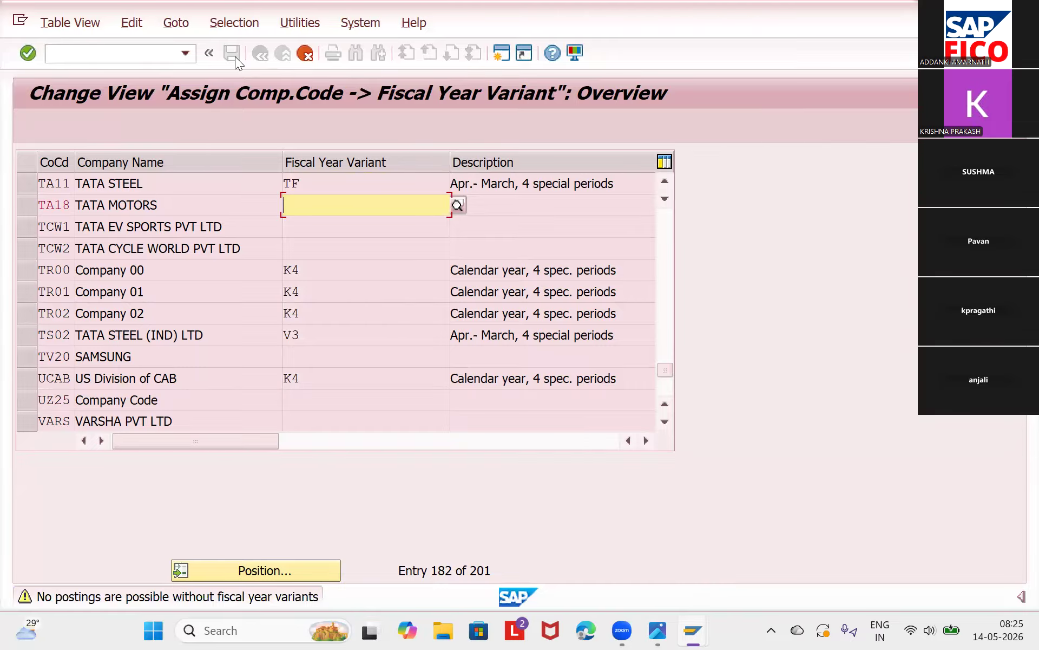
{"action": "key", "text": "Return"}
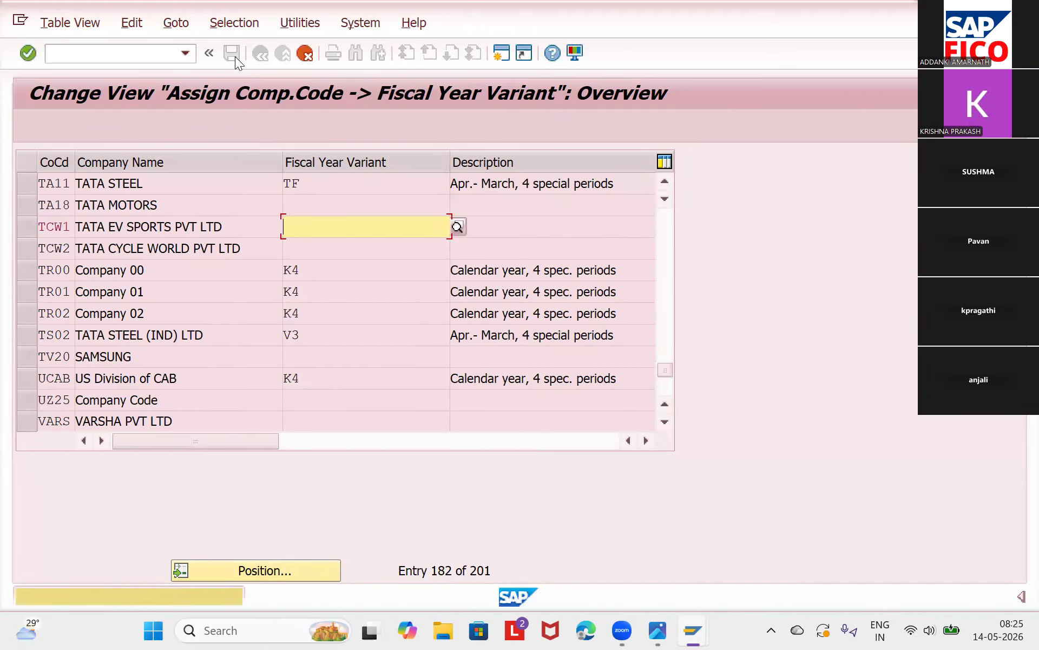
{"action": "key", "text": "Return"}
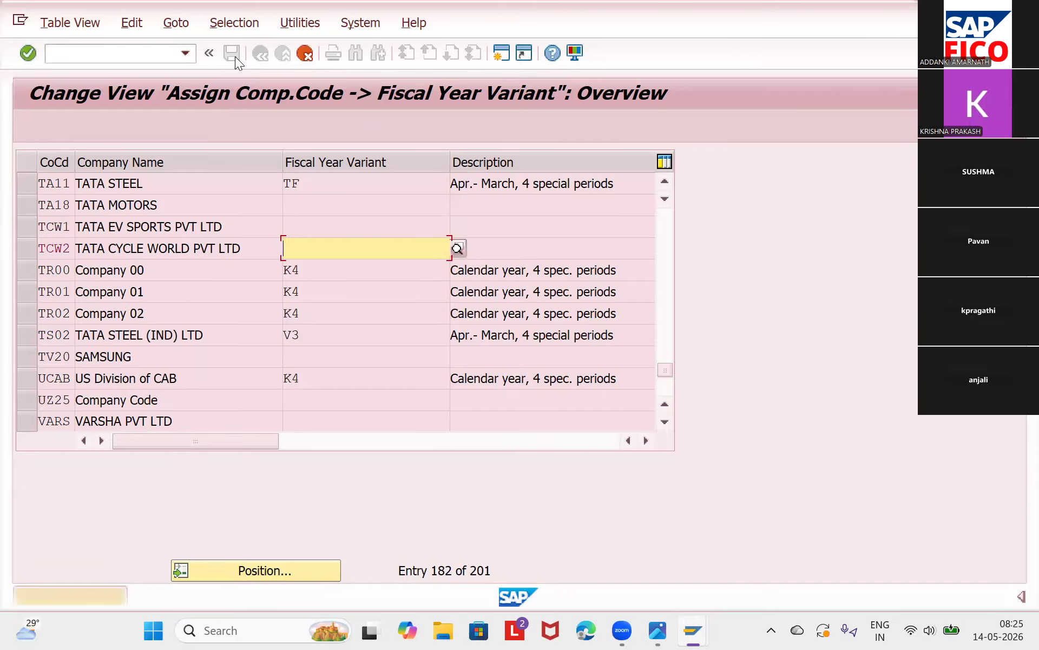
{"action": "key", "text": "Return"}
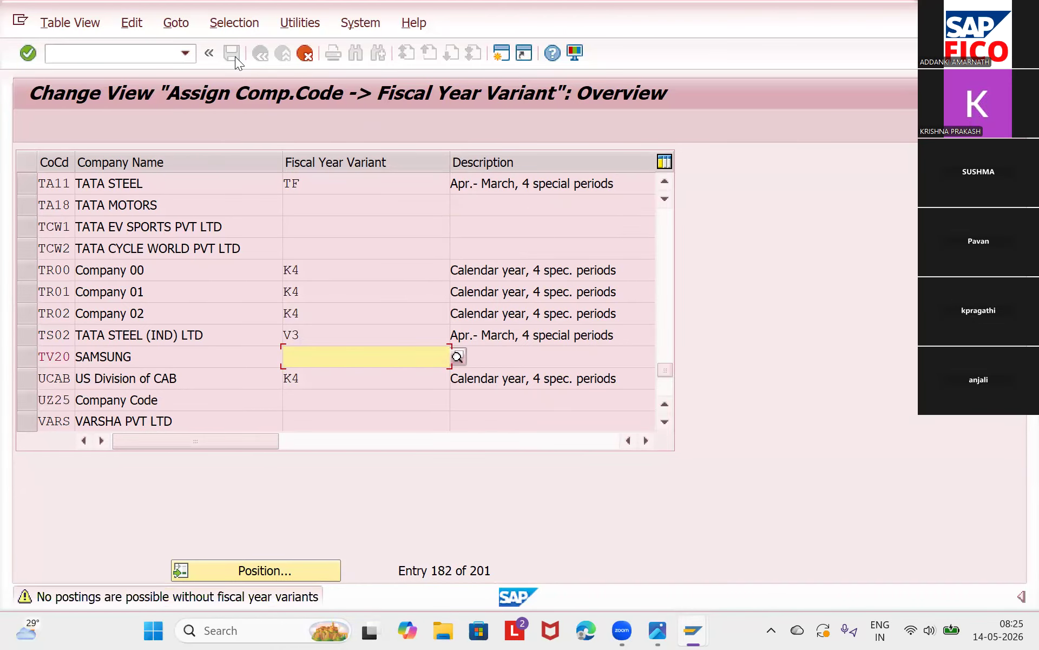
{"action": "key", "text": "Return"}
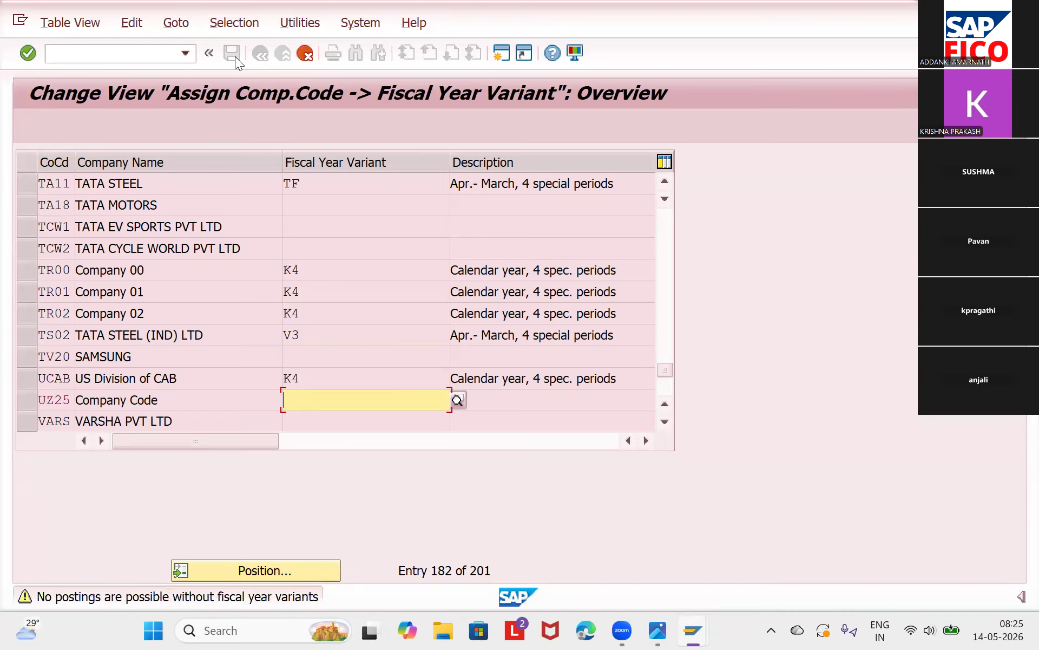
{"action": "key", "text": "Return"}
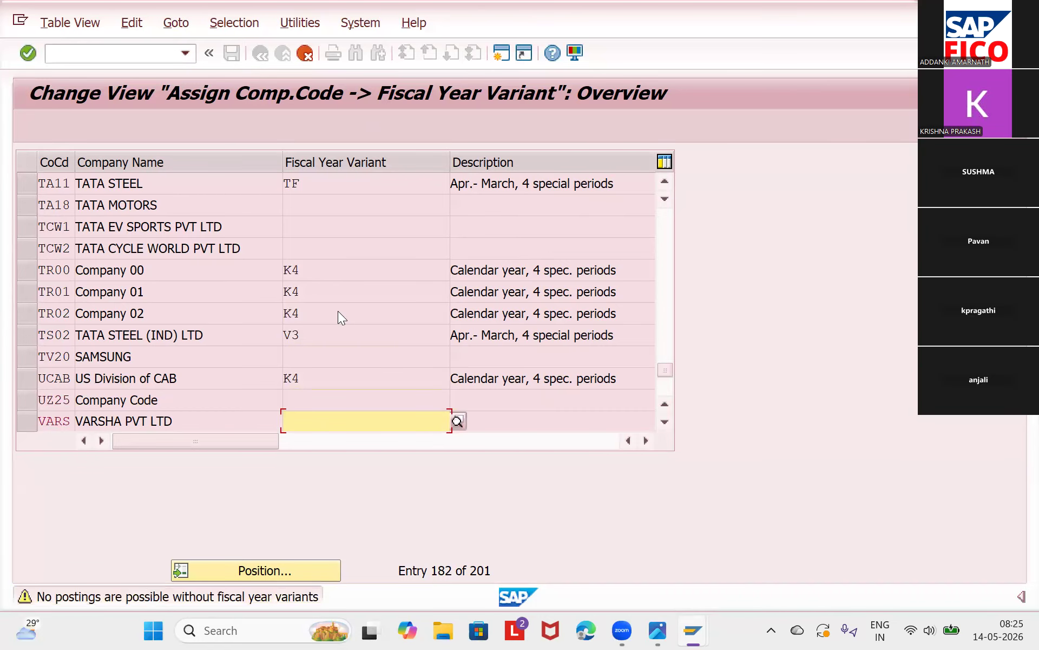
{"action": "key", "text": "ctrl+s"}
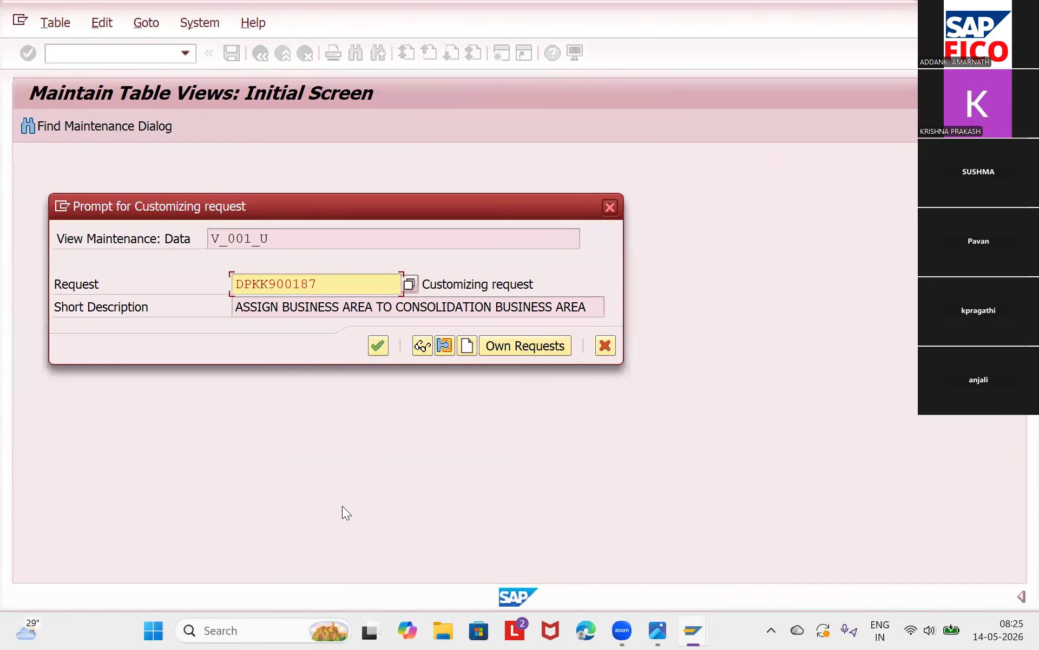
{"action": "key", "text": "Return"}
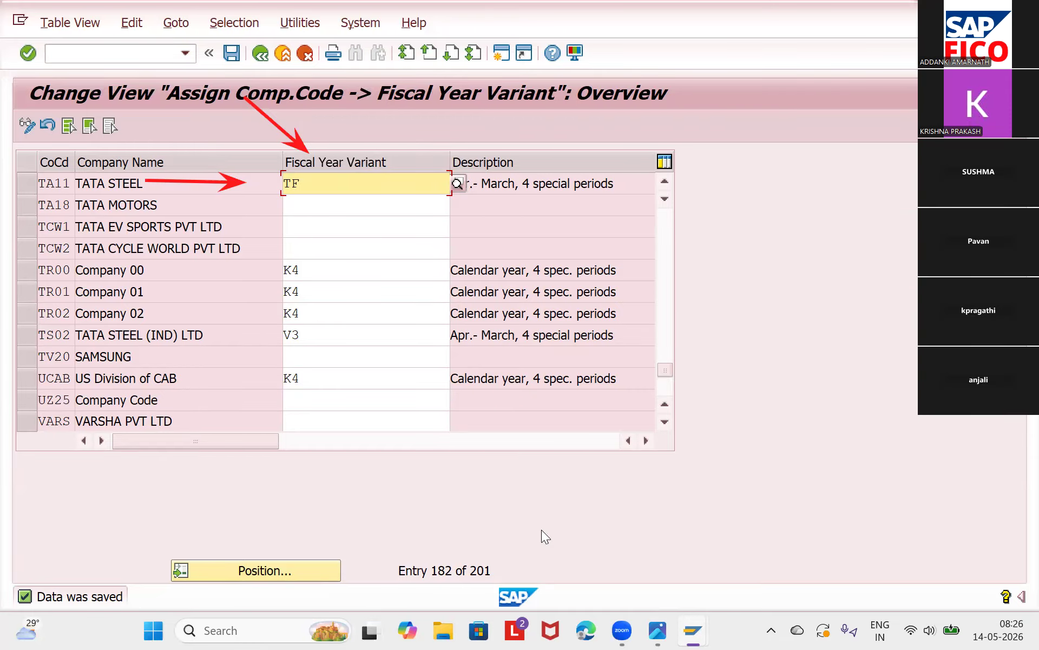
{"action": "key", "text": "Escape"}
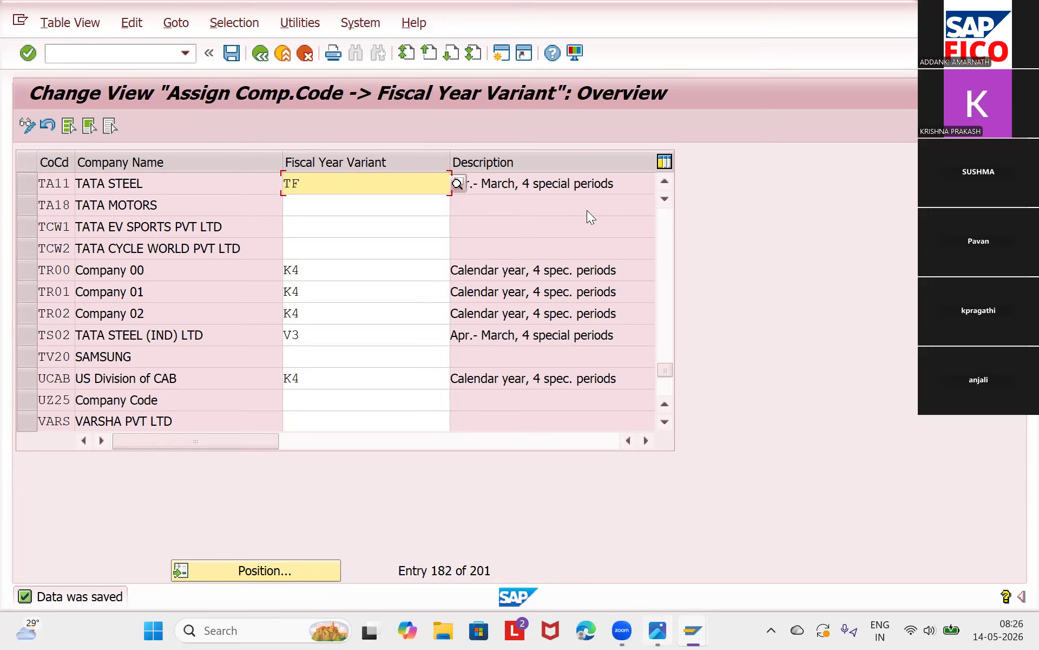
Check the global settings list in Photos and read the Posting Periods documentation in the SAP implementation guide
{"action": "key", "text": "alt+Tab"}
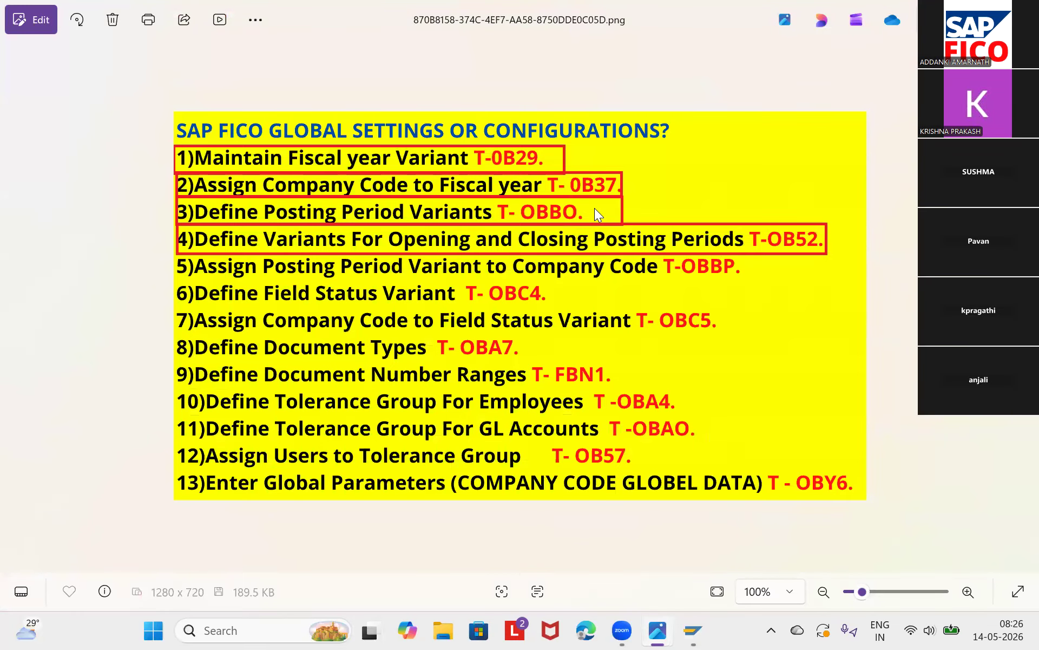
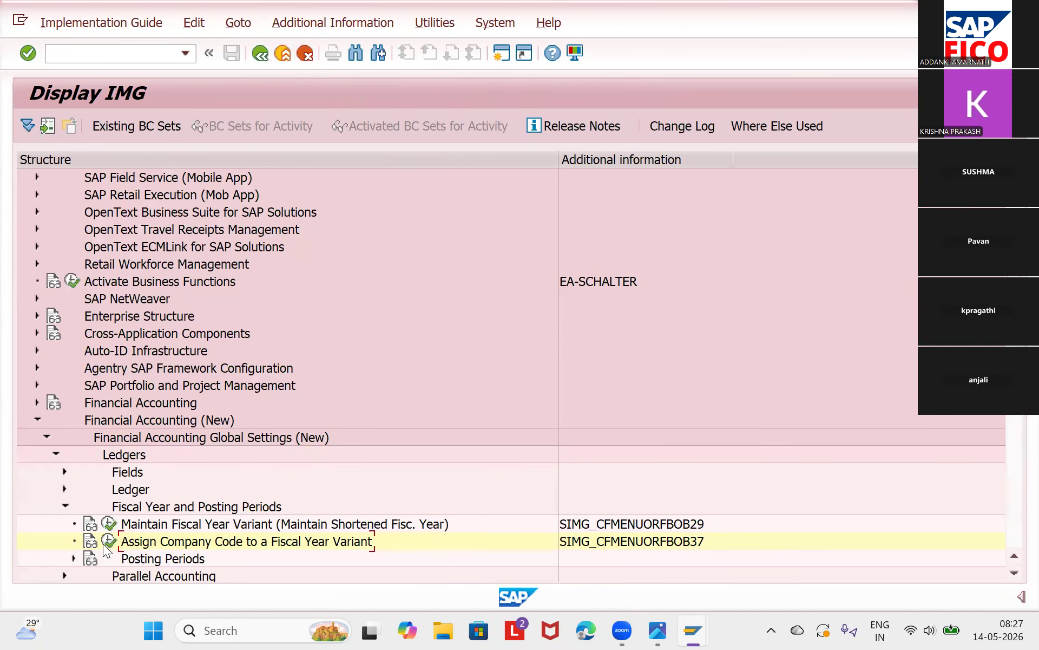
{"action": "scroll", "coordinate": [107, 546], "scroll_direction": "down", "scroll_amount": 1}
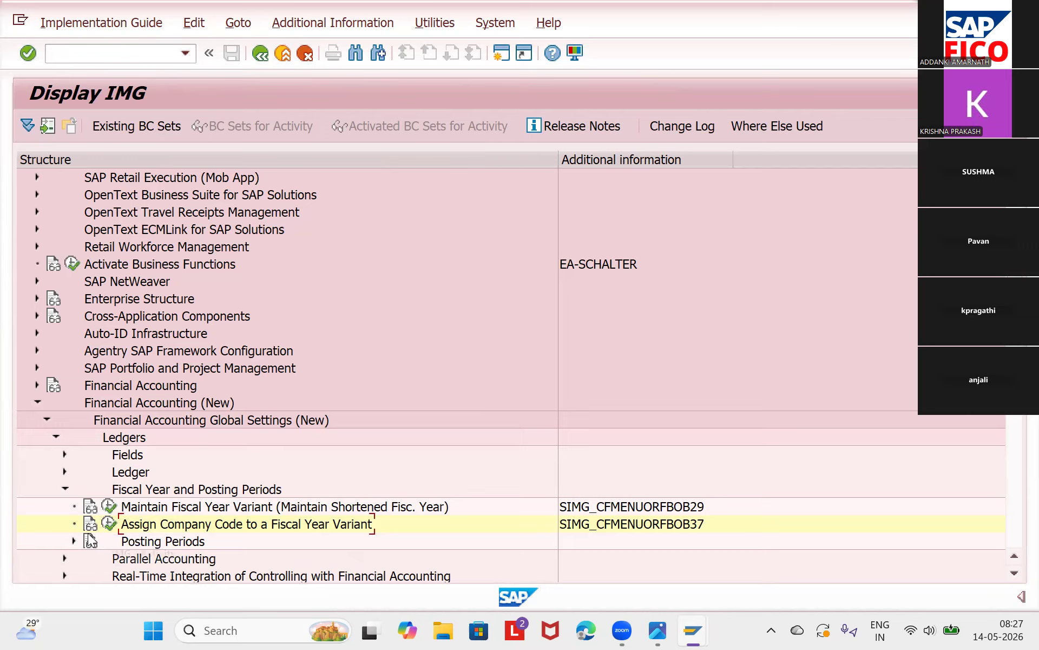
{"action": "left_click", "coordinate": [90, 540]}
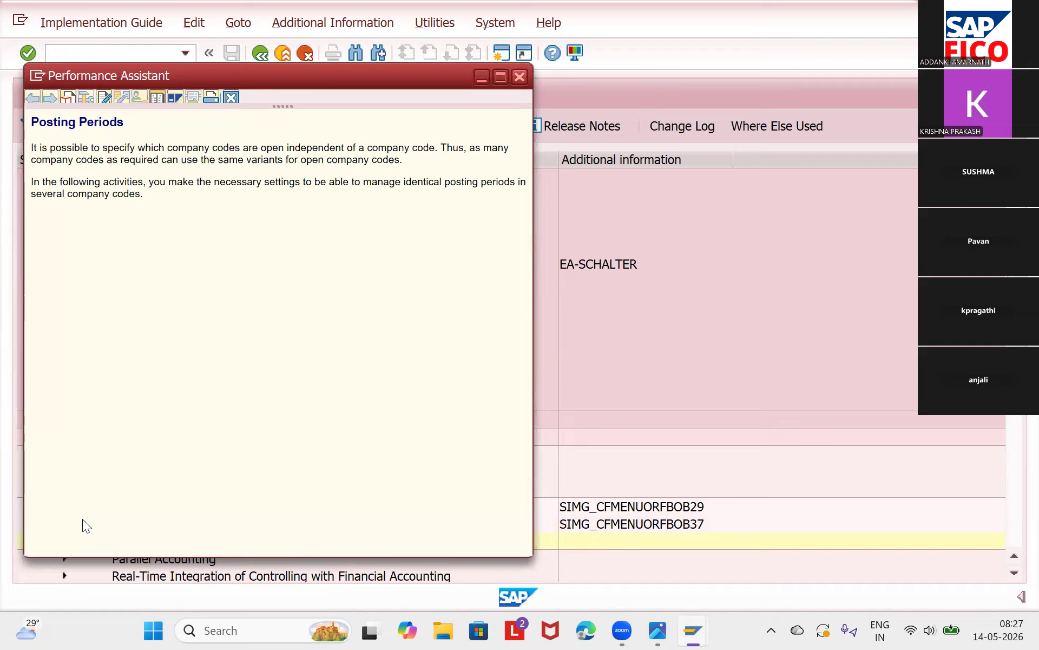
{"action": "key", "text": "Escape"}
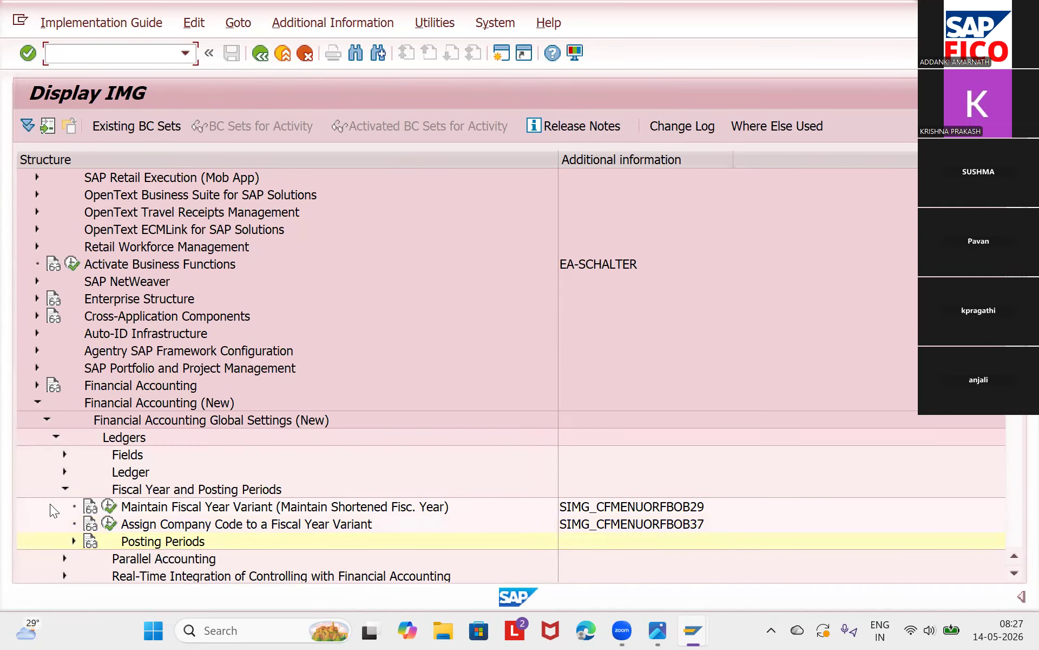
In Define Variants for Open Posting Periods, create variant TAPV named "POSTING PERIOD VARIENT FOR TA11" and save it in the proposed customizing request
{"action": "scroll", "coordinate": [50, 503], "scroll_direction": "down", "scroll_amount": 1}
{"action": "left_click", "coordinate": [74, 524]}
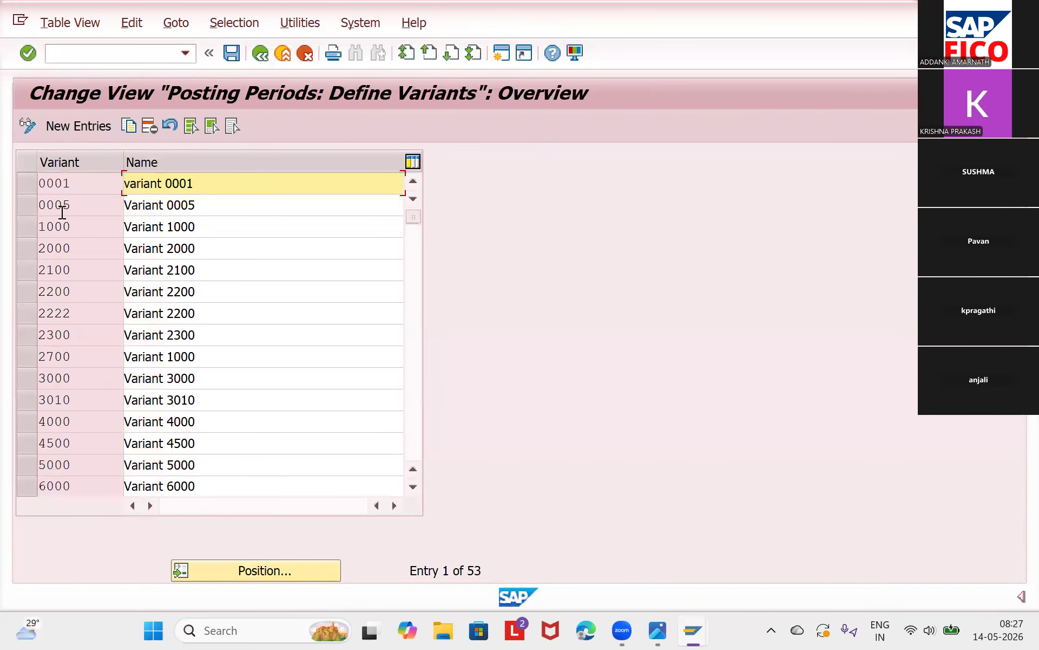
{"action": "key", "text": "F5"}
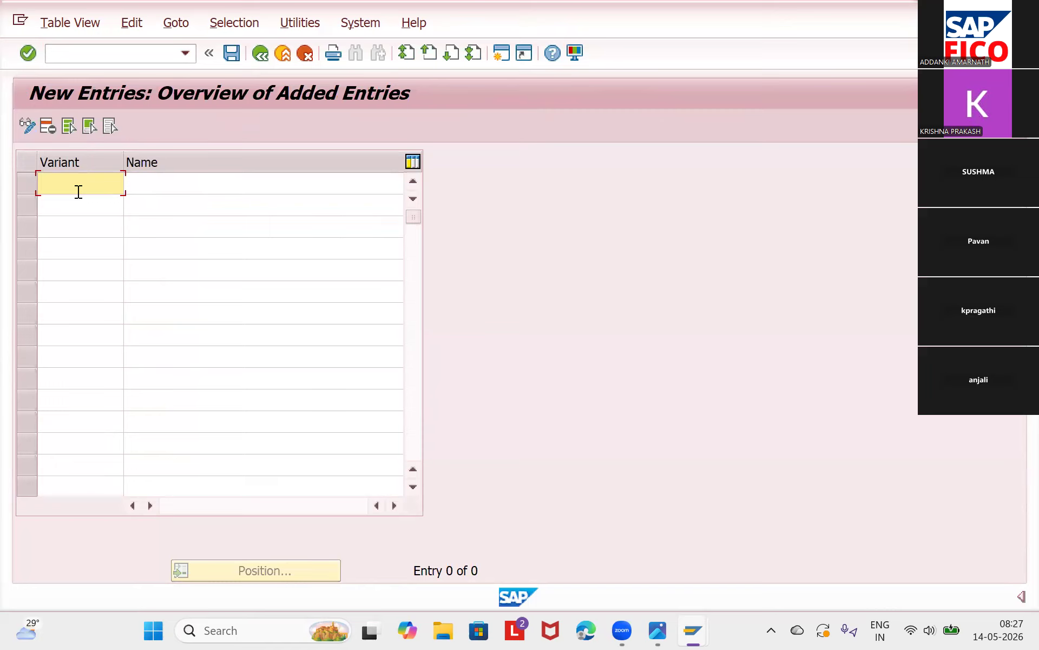
{"action": "type", "text": "TA"}
{"action": "type", "text": "PV"}
{"action": "left_click", "coordinate": [164, 189]}
{"action": "type", "text": "POSTING PERIOD VARIENT FOR"}
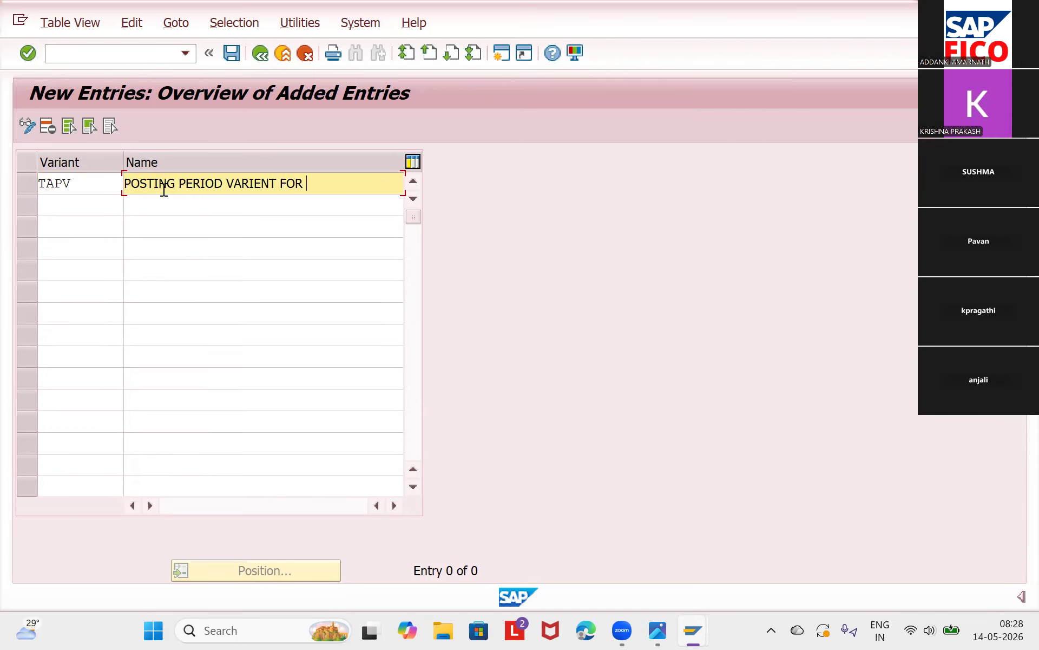
{"action": "type", "text": " TA11"}
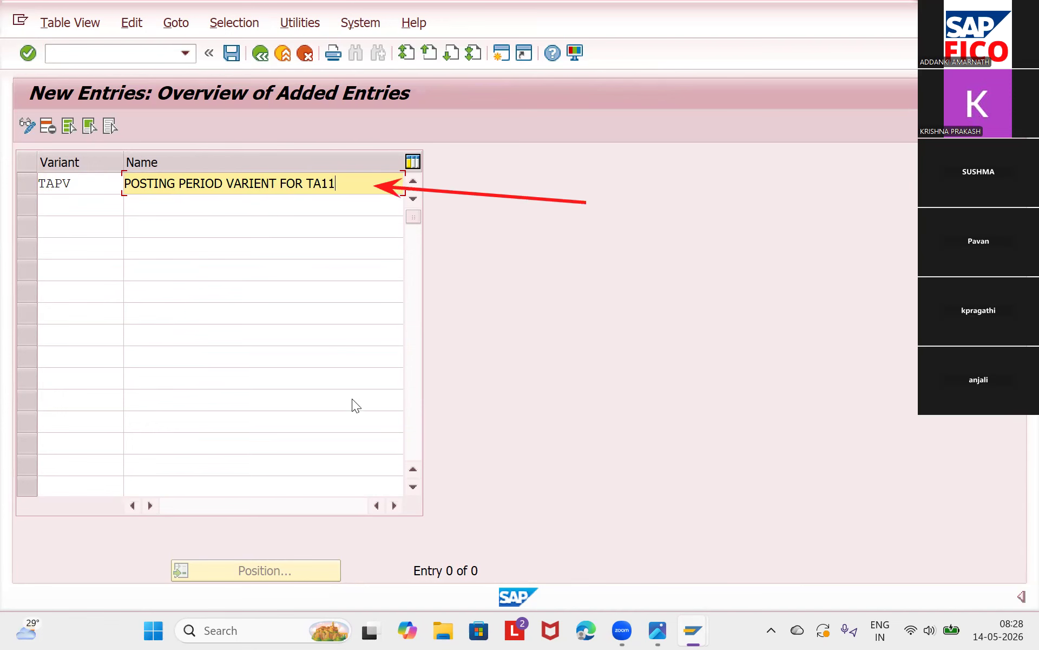
{"action": "key", "text": "ctrl+s"}
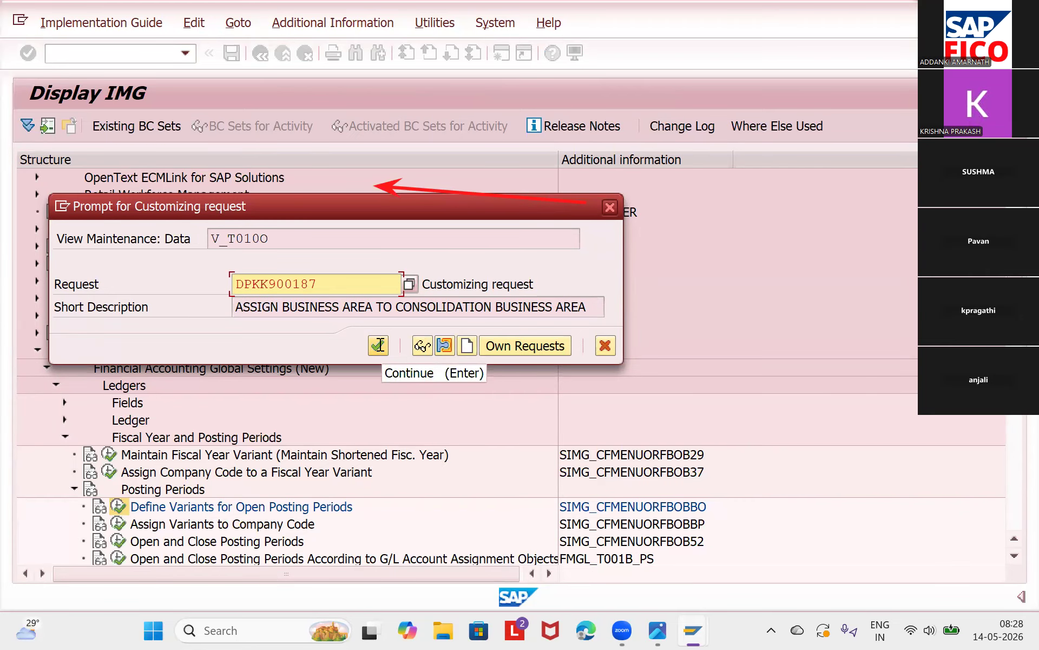
{"action": "left_click", "coordinate": [379, 345]}
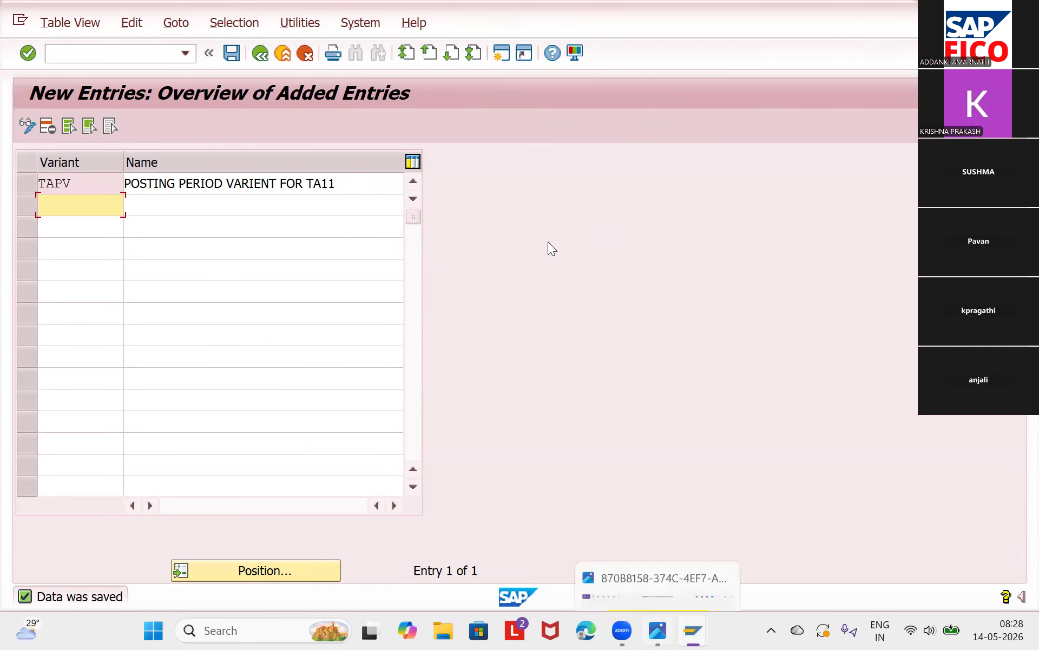
Consult the SAP FICO global settings list in Photos for the following configuration activity and return to SAP
{"action": "key", "text": "alt+Tab"}
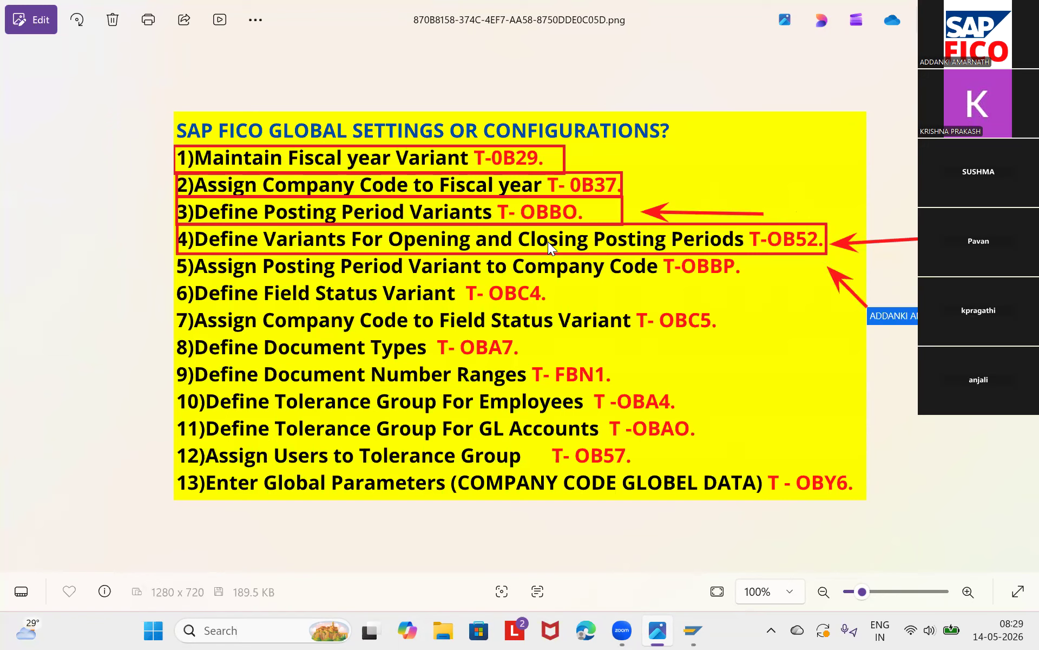
{"action": "left_click", "coordinate": [693, 630]}
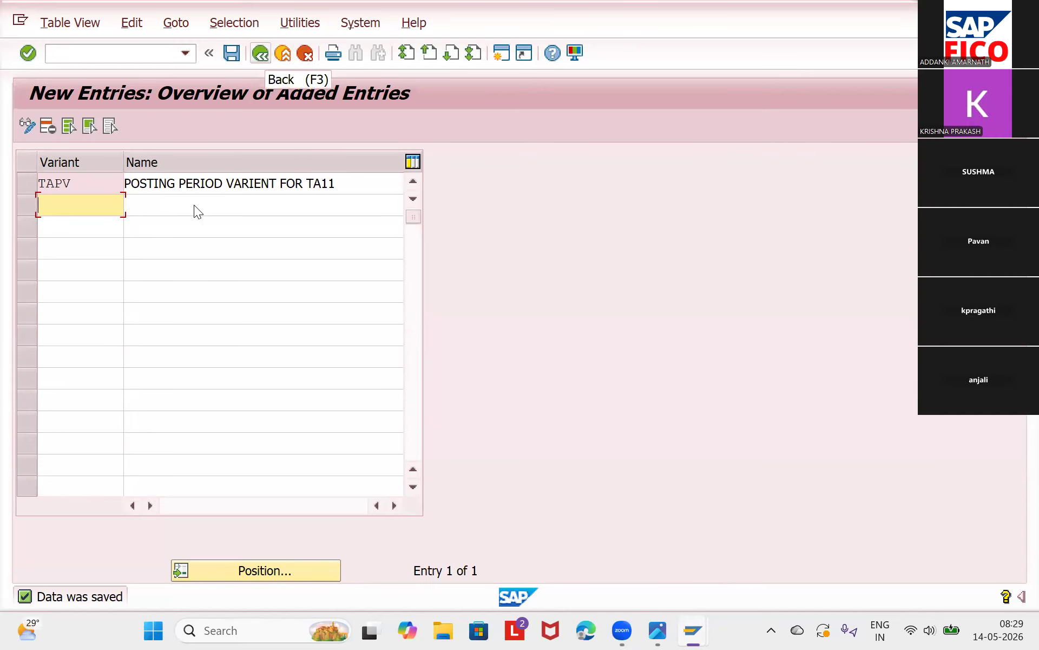
In Open and Close Posting Periods, add a new entry for variant TAPV with account type + (valid for all account types)
{"action": "key", "text": "F3"}
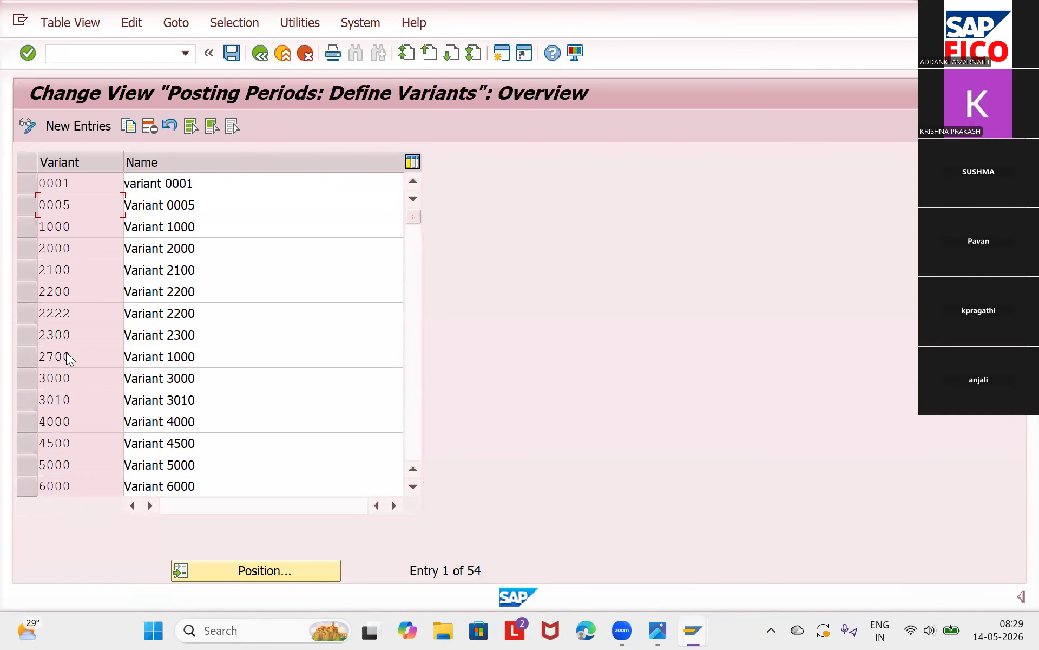
{"action": "key", "text": "F3"}
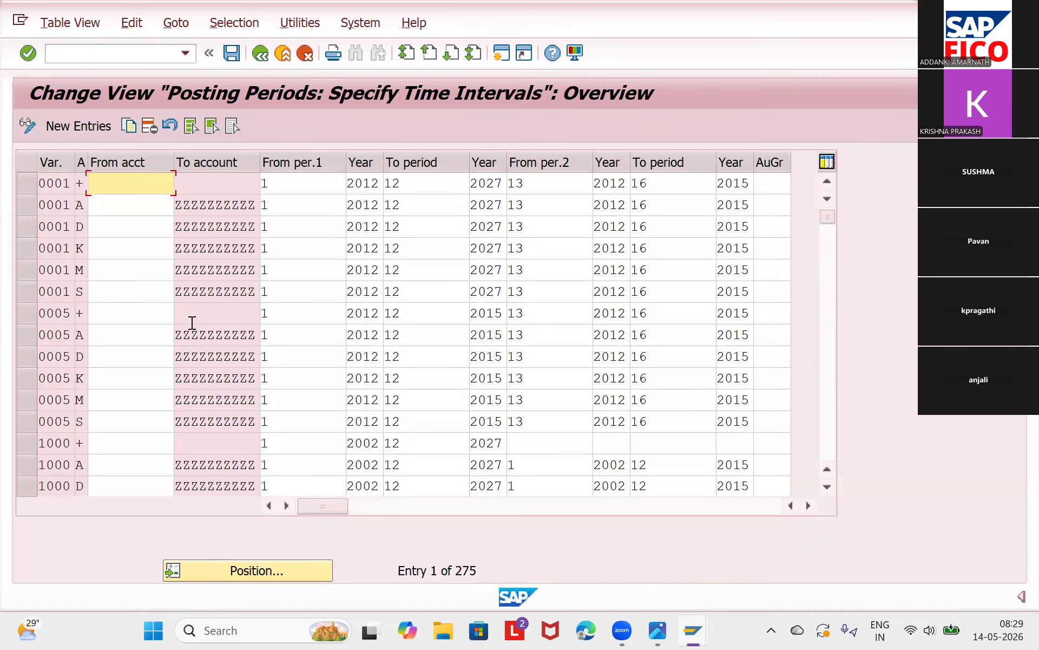
{"action": "key", "text": "F5"}
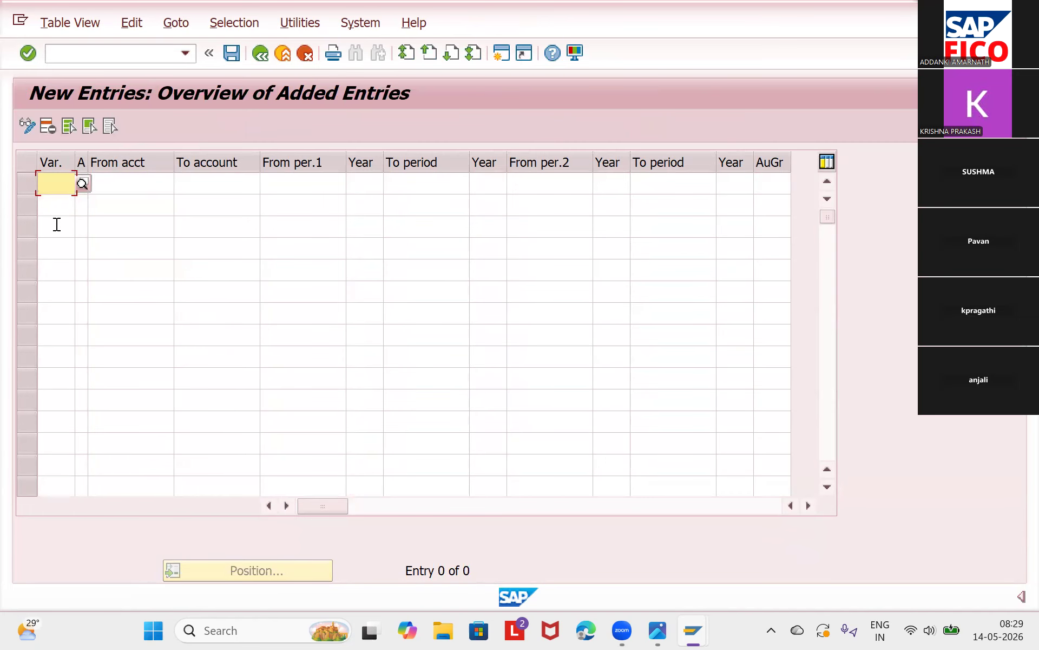
{"action": "type", "text": "TAPV"}
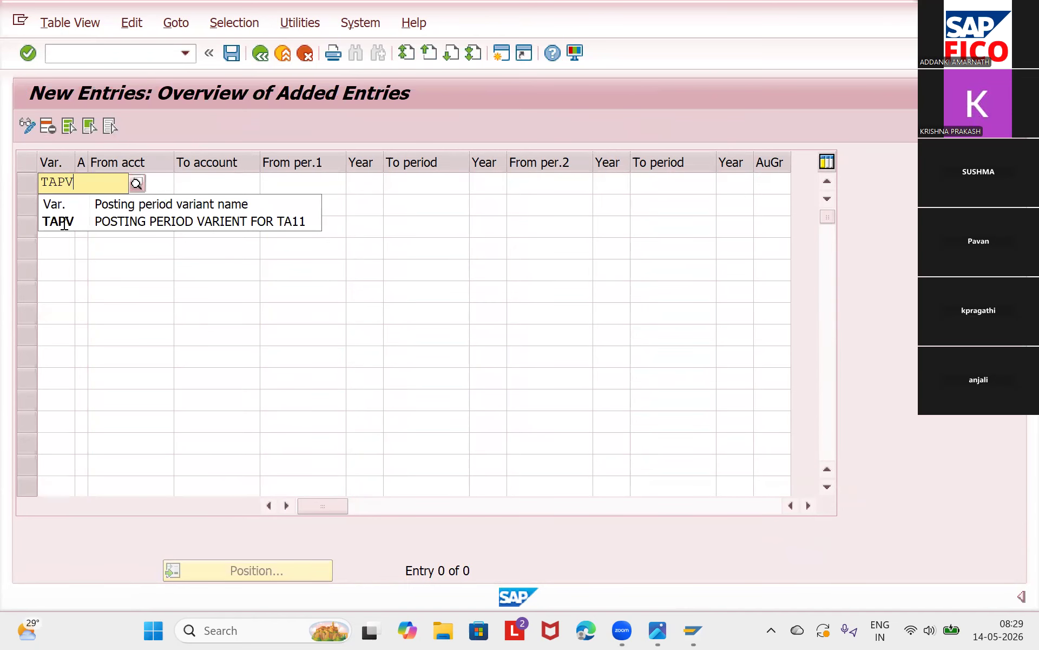
{"action": "left_click", "coordinate": [64, 220]}
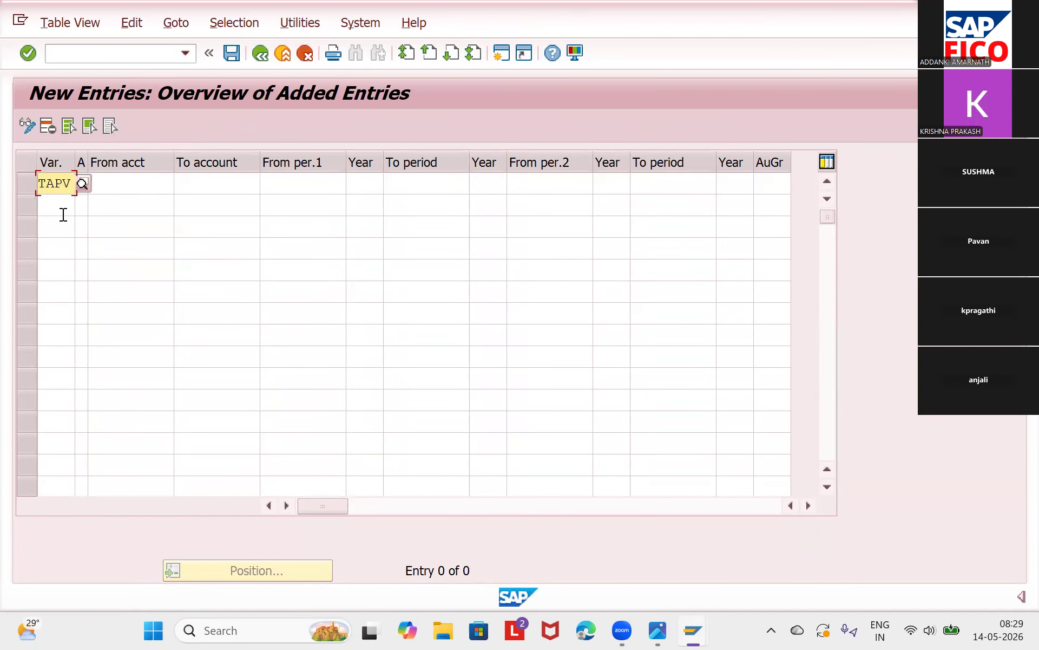
{"action": "key", "text": "Tab"}
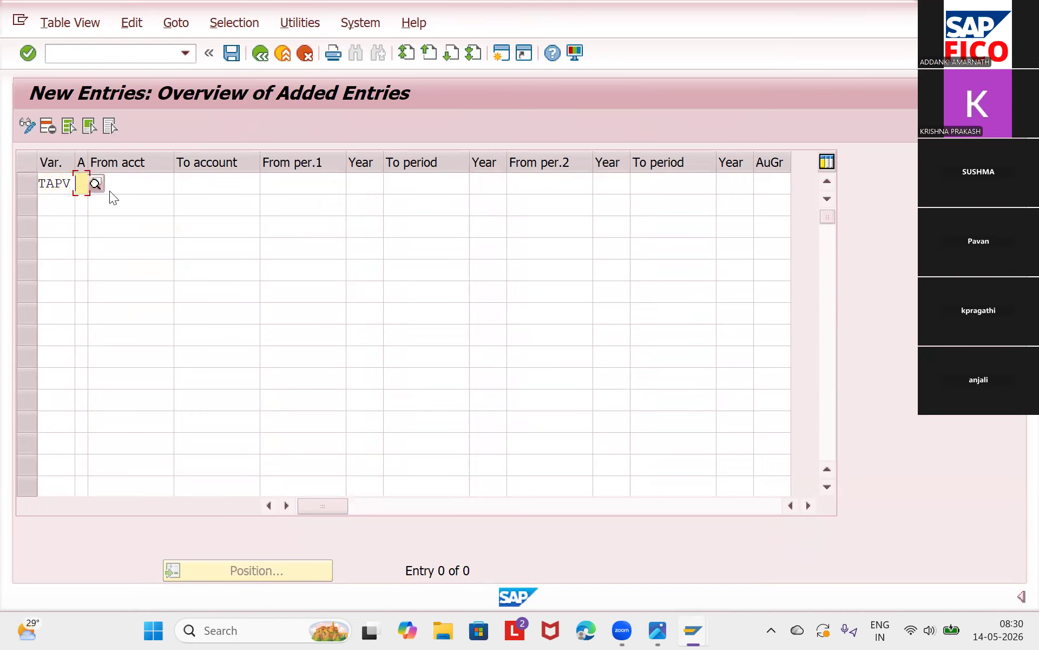
{"action": "key", "text": "F4"}
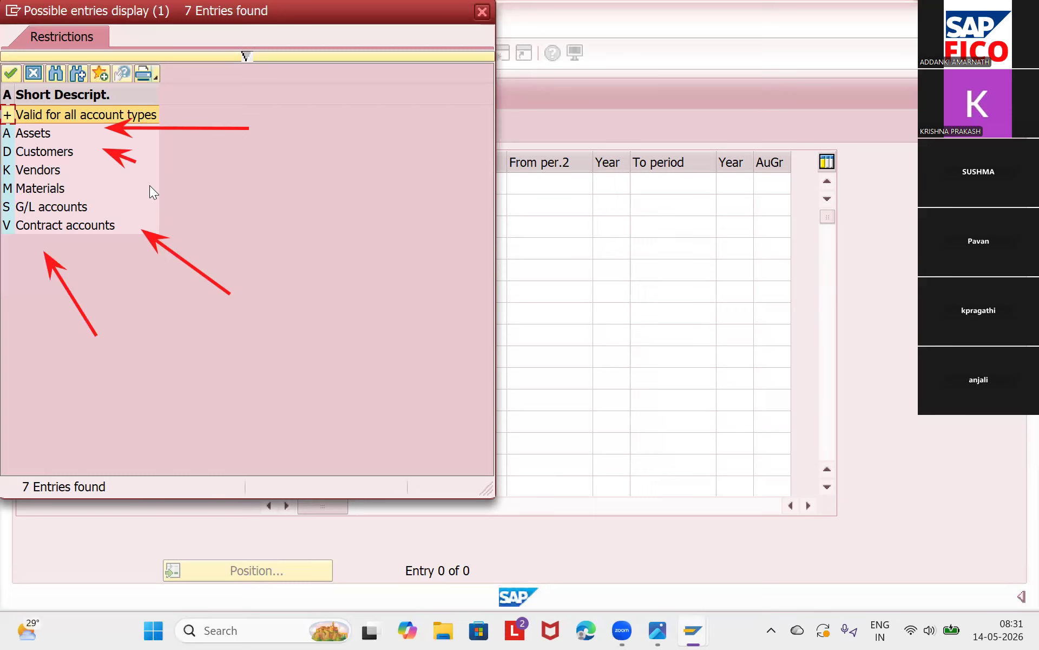
{"action": "double_click", "coordinate": [12, 108]}
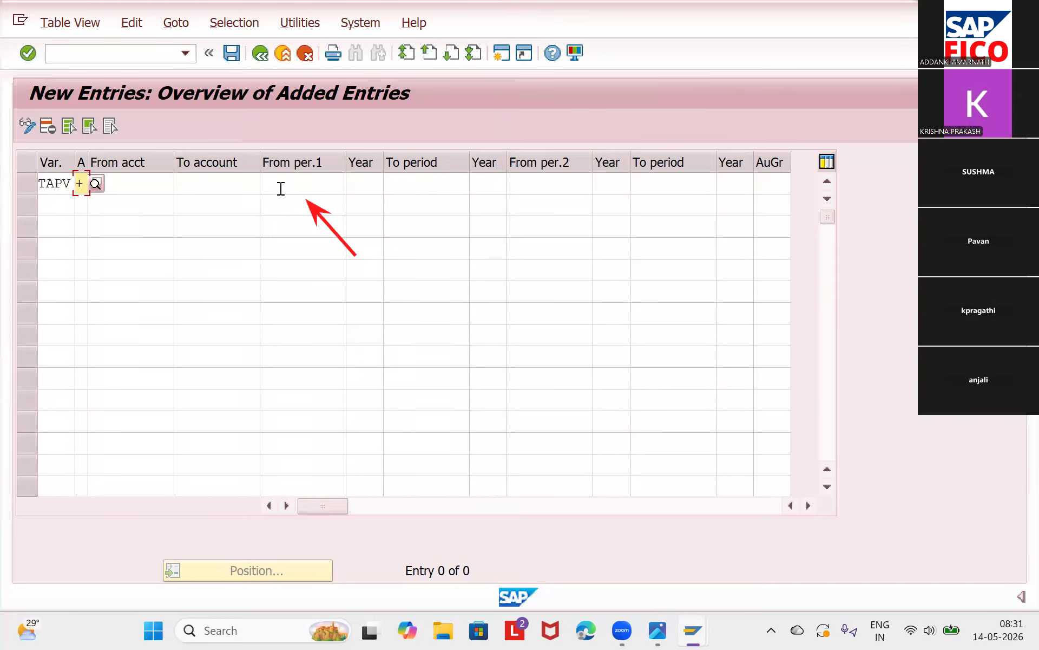
Set the first posting interval of the TAPV entry from period 1 of year 2026 to period 12 of year 2026
{"action": "left_click", "coordinate": [281, 188]}
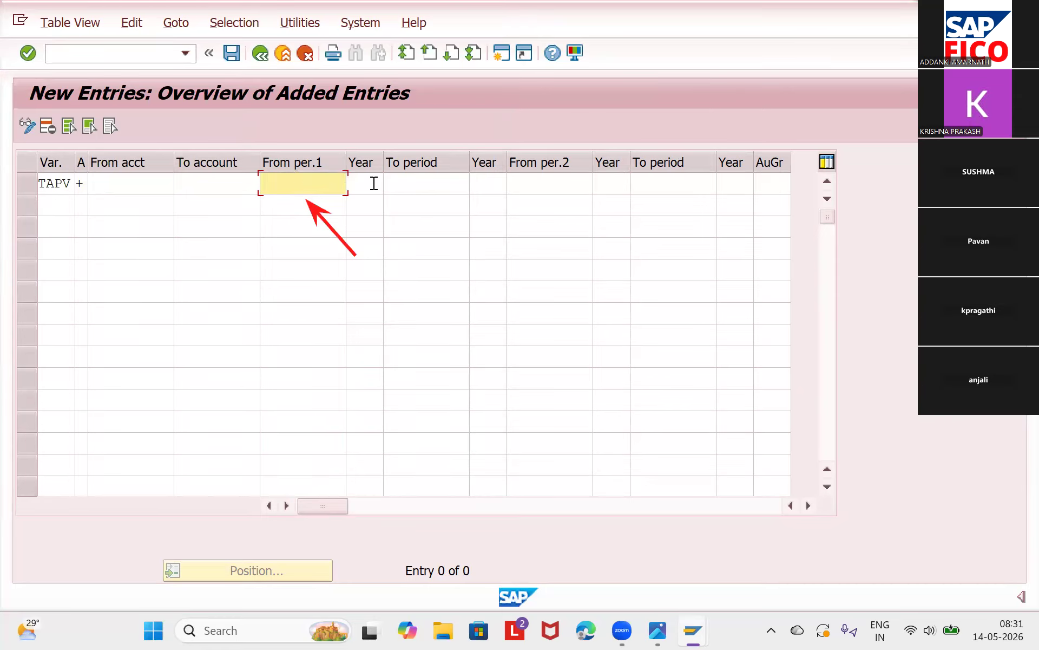
{"action": "type", "text": "1"}
{"action": "key", "text": "Tab"}
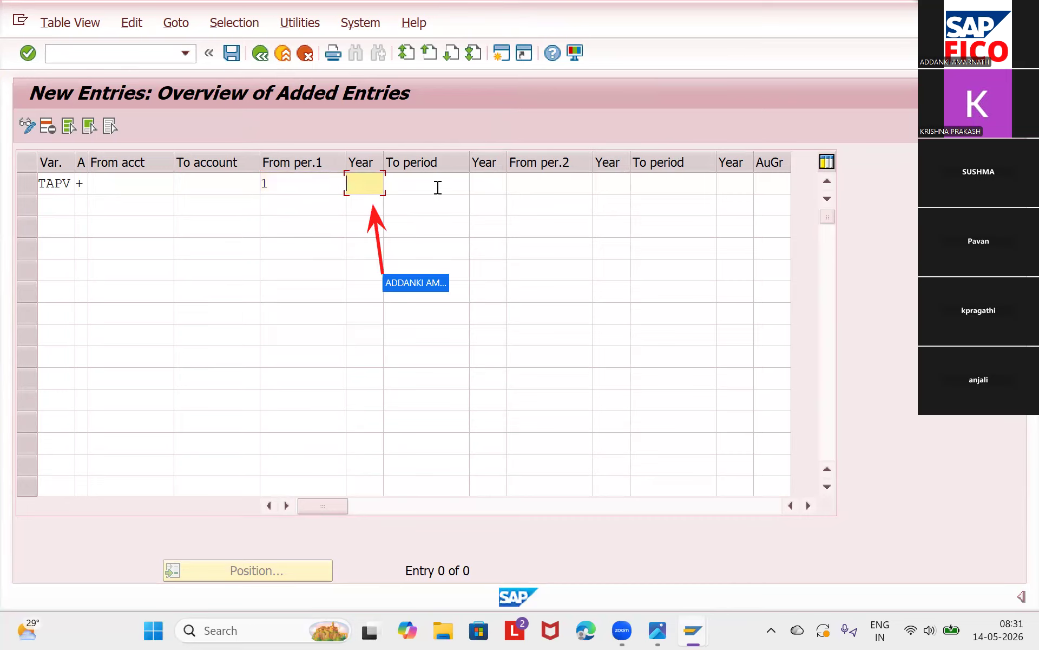
{"action": "type", "text": "20"}
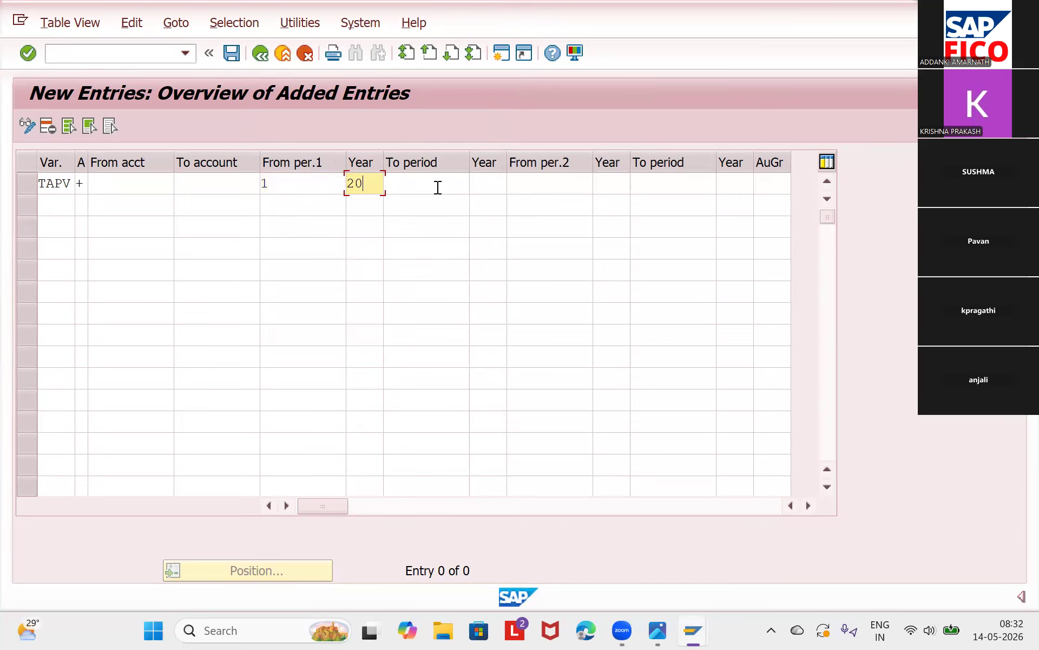
{"action": "type", "text": "26"}
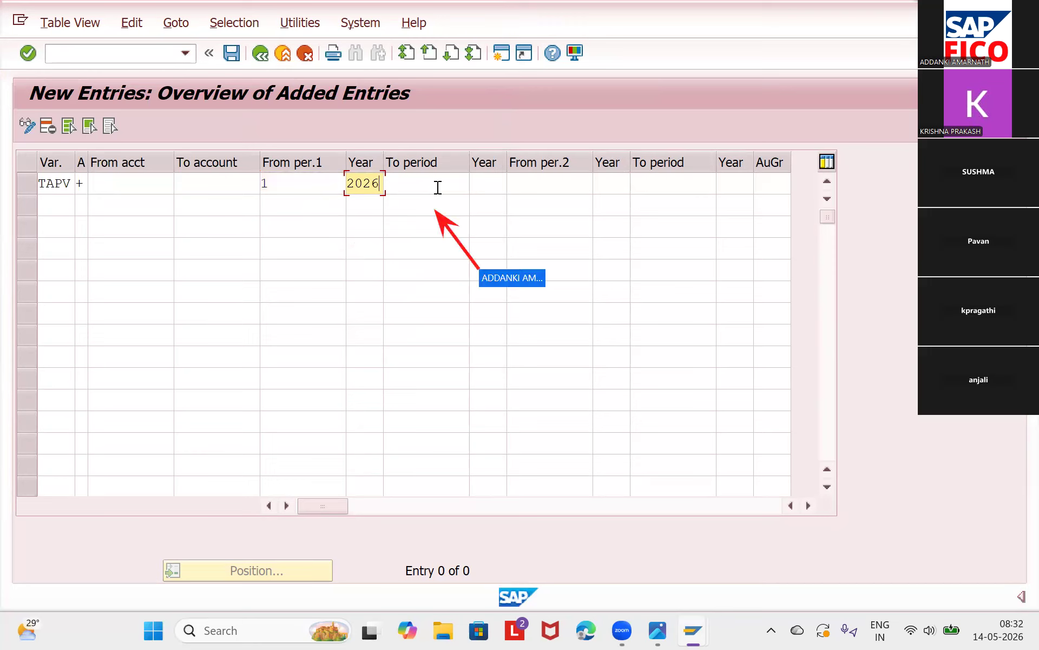
{"action": "left_click", "coordinate": [438, 187]}
{"action": "type", "text": "12"}
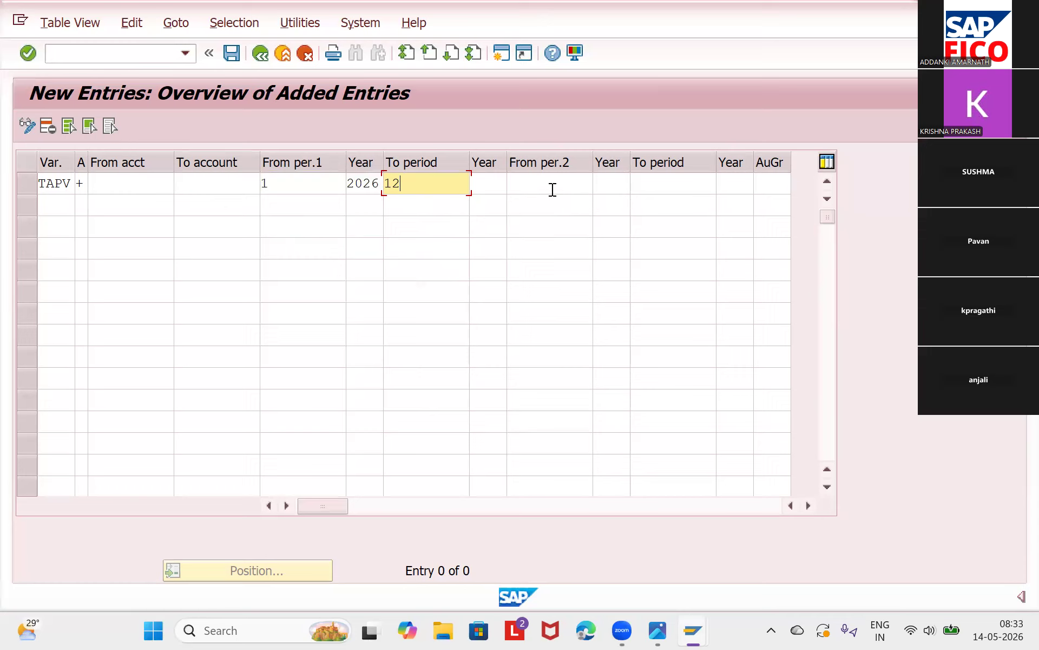
{"action": "key", "text": "Tab"}
{"action": "type", "text": "2026"}
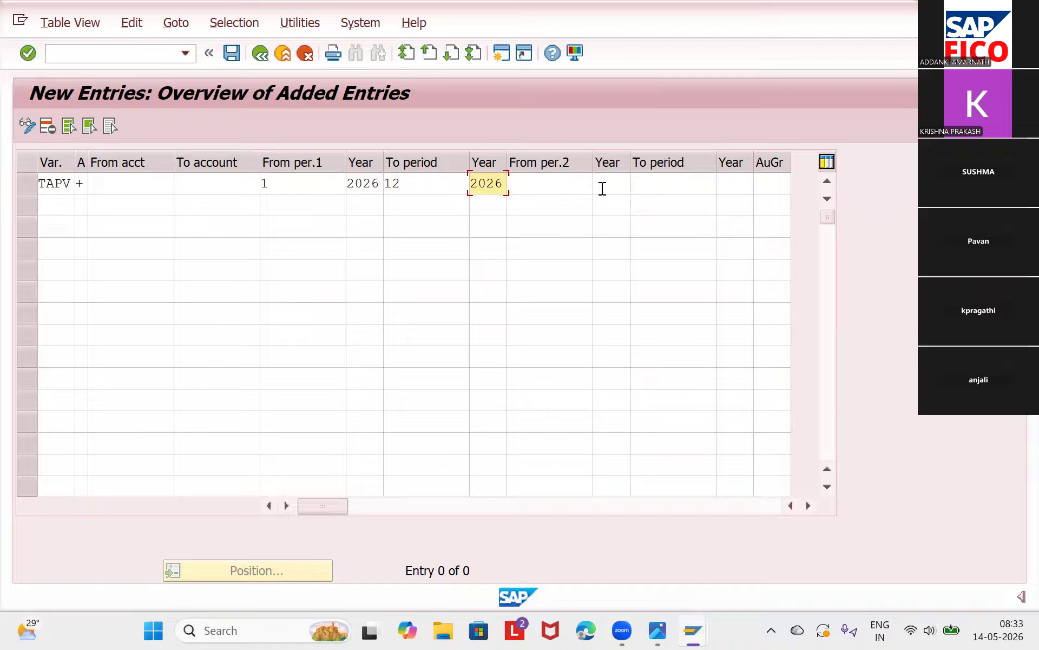
Set the second posting interval of the TAPV entry from period 13 of year 2026 to period 16 of year 2026
{"action": "key", "text": "Tab"}
{"action": "type", "text": "13"}
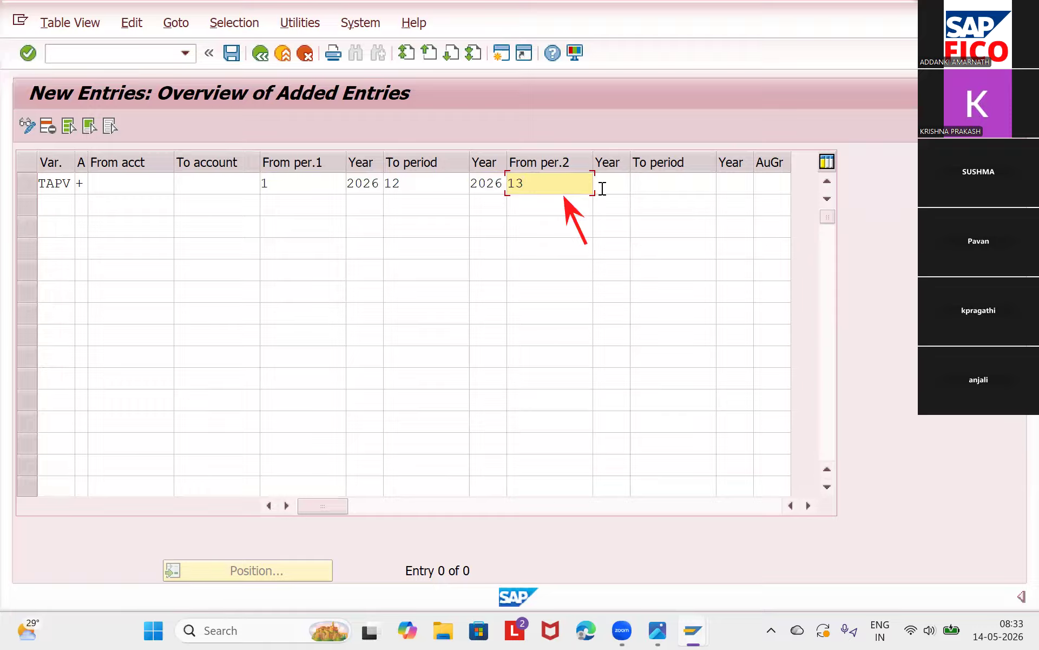
{"action": "left_click", "coordinate": [602, 188]}
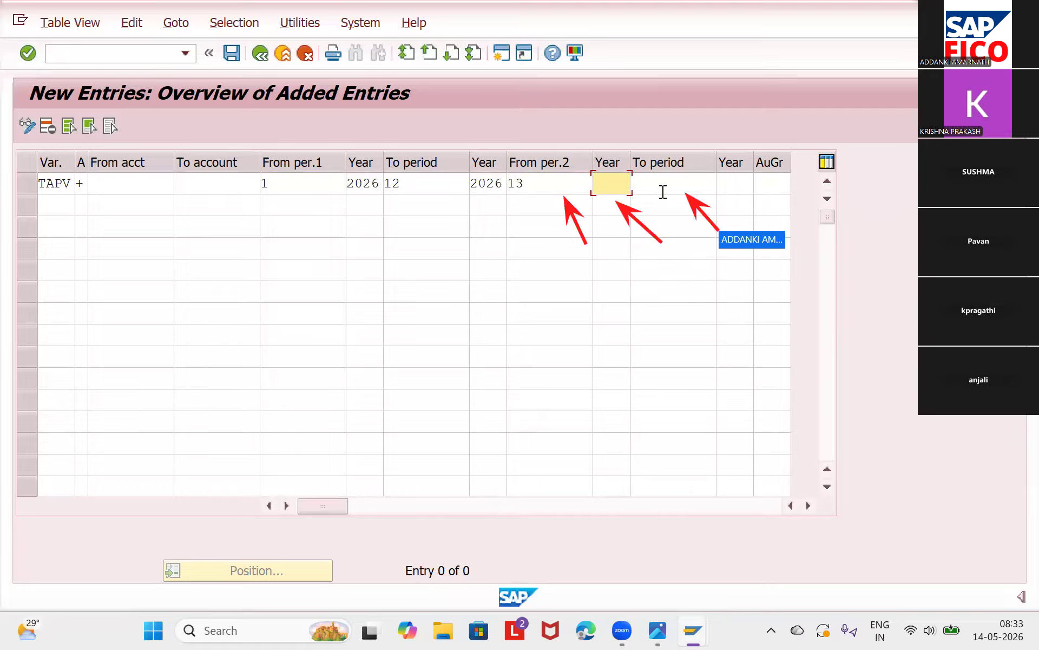
{"action": "type", "text": "20"}
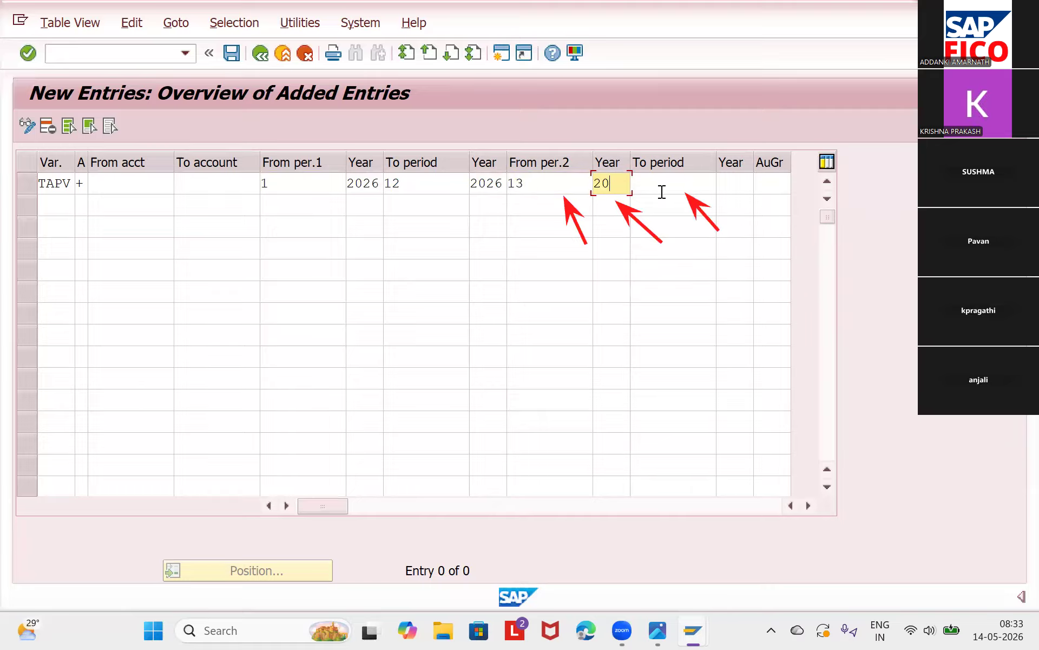
{"action": "type", "text": "26"}
{"action": "key", "text": "Tab"}
{"action": "type", "text": "16"}
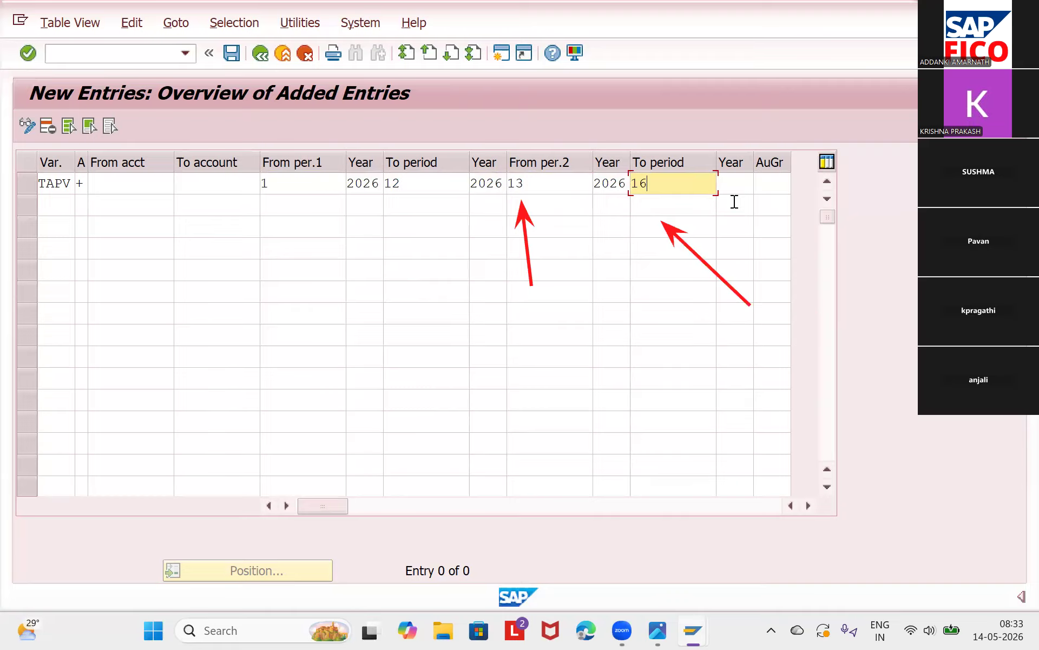
{"action": "key", "text": "Tab"}
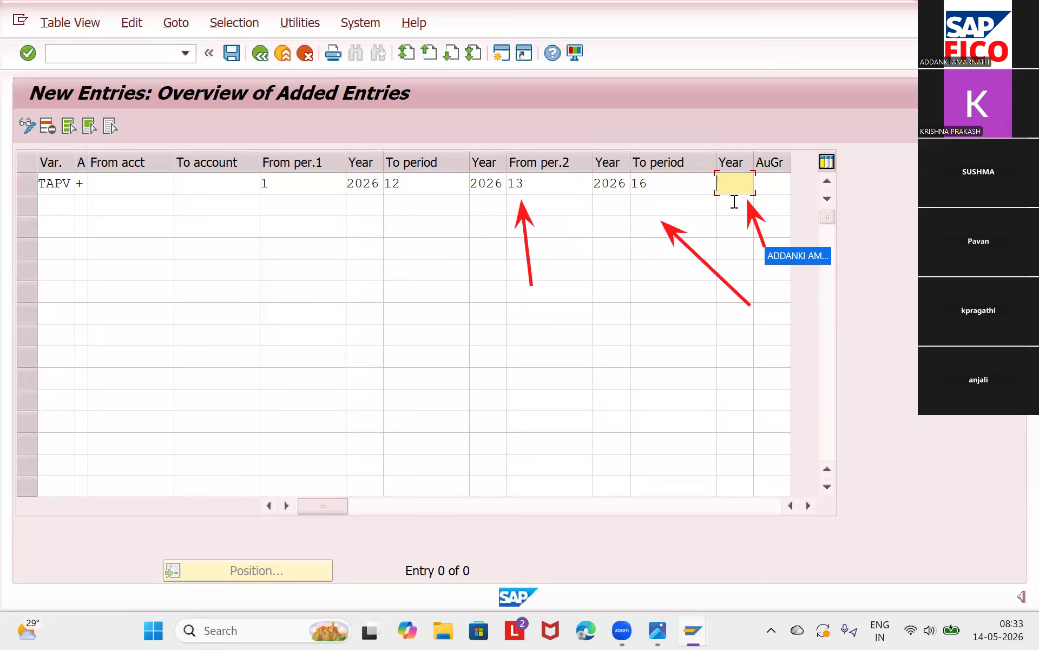
{"action": "type", "text": "2026"}
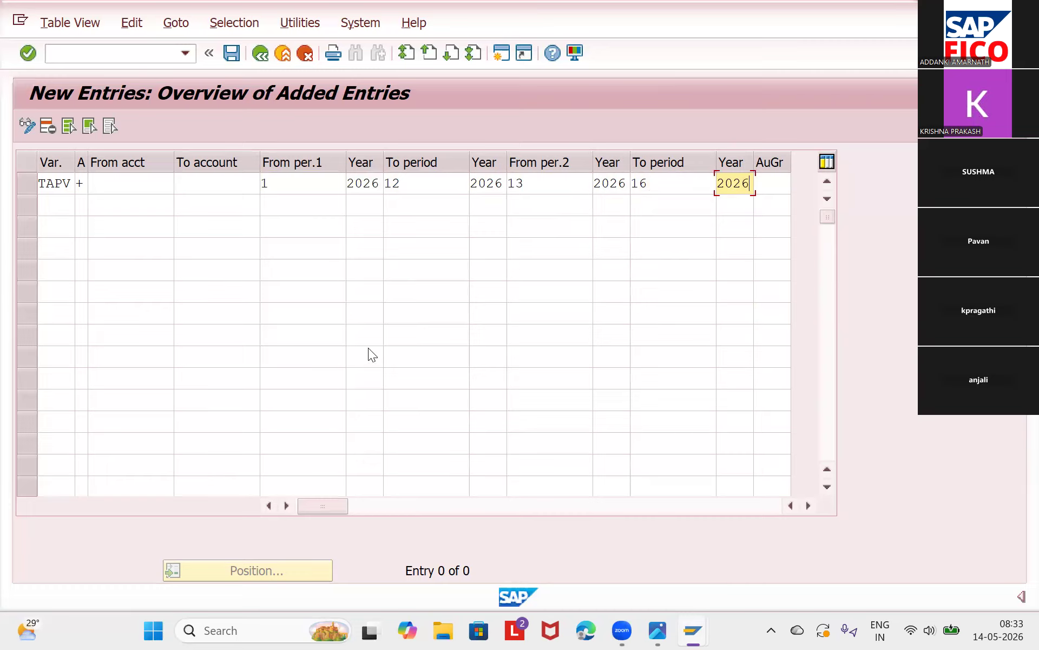
Save the TAPV entry in the proposed customizing request and return to the overview of posting period time intervals
{"action": "key", "text": "ctrl+s"}
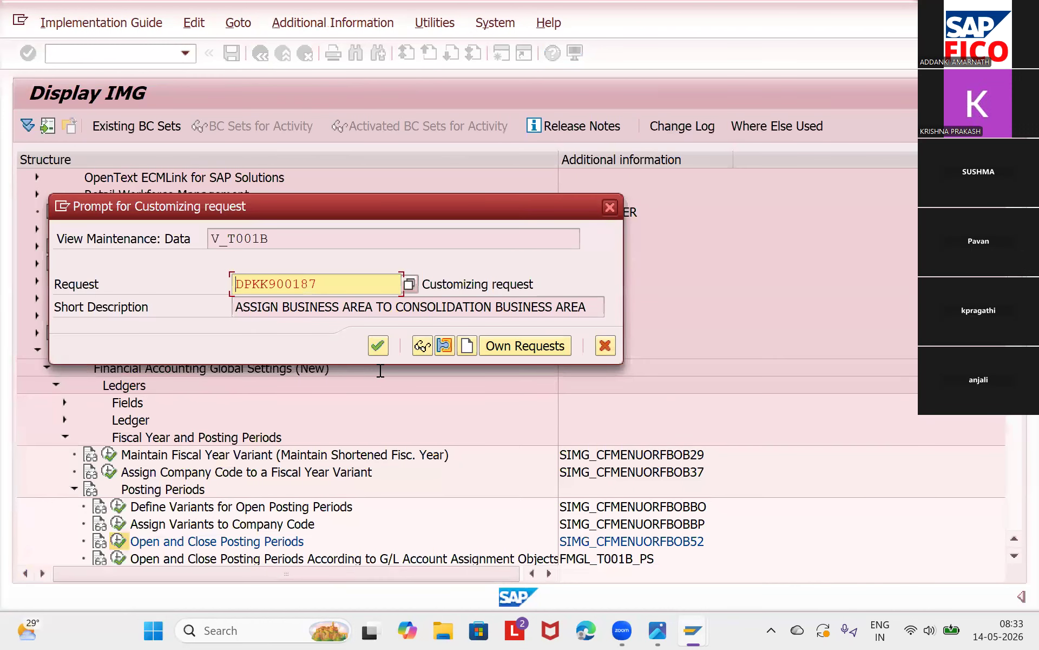
{"action": "key", "text": "Return"}
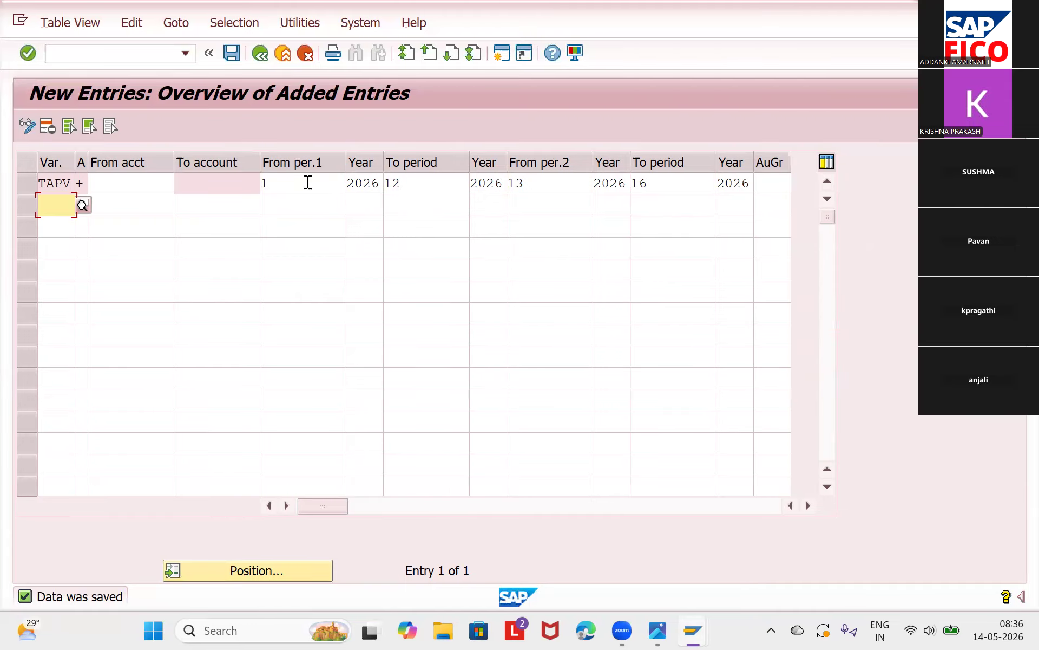
{"action": "left_click", "coordinate": [263, 59]}
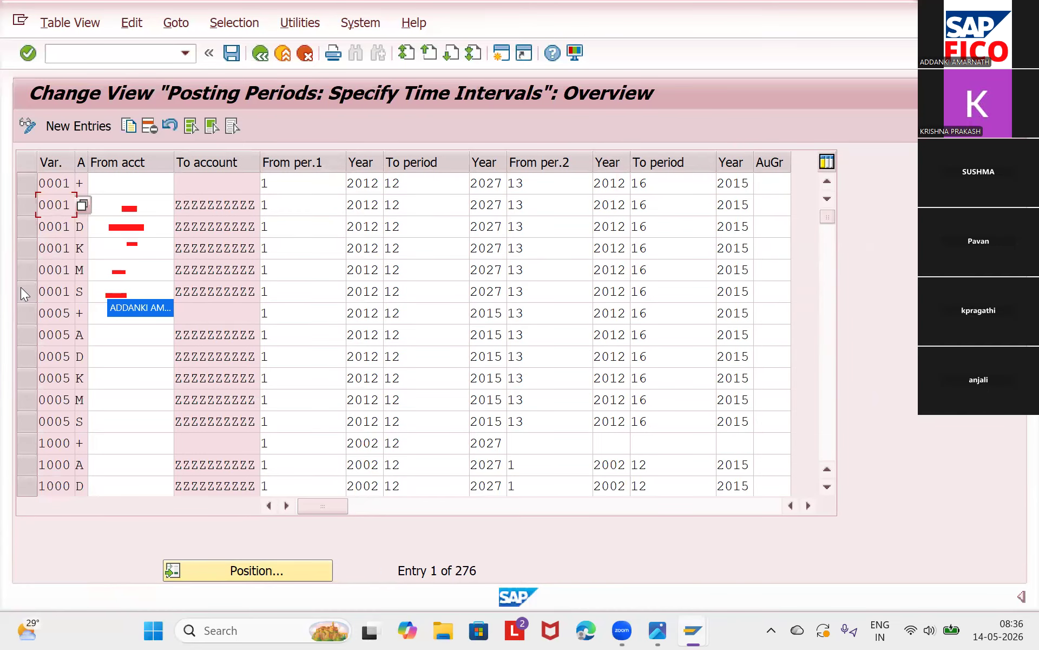
Select the variant 0001 entries for account types A, D, K, M and S and copy them as new entries
{"action": "left_click", "coordinate": [26, 205]}
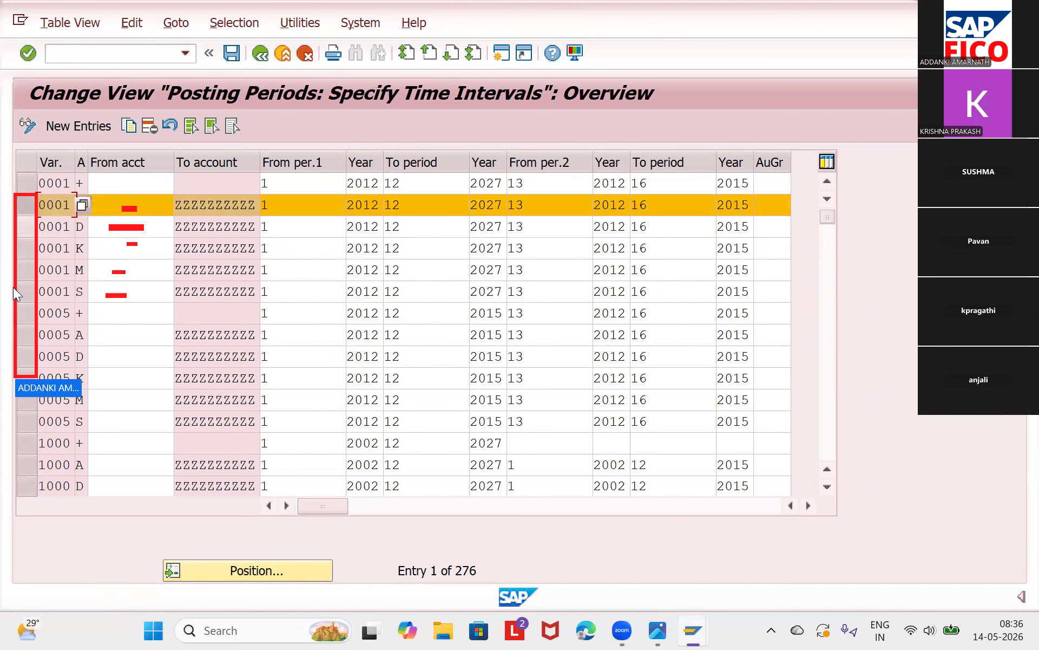
{"action": "left_click", "coordinate": [26, 227]}
{"action": "left_click", "coordinate": [27, 248]}
{"action": "left_click", "coordinate": [26, 270]}
{"action": "left_click", "coordinate": [27, 292]}
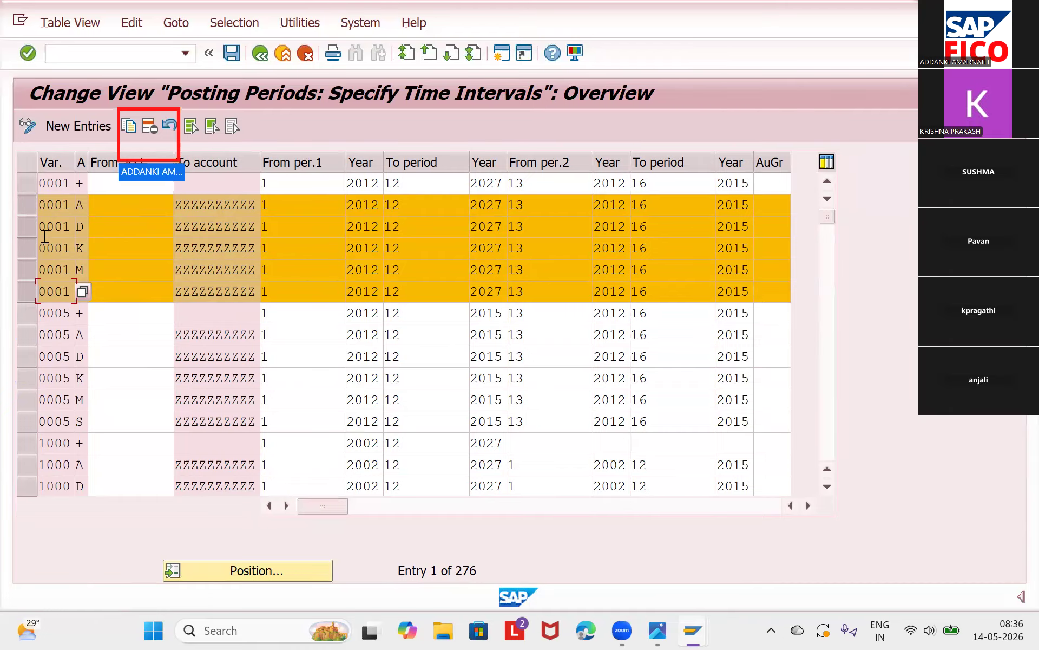
{"action": "left_click", "coordinate": [129, 125]}
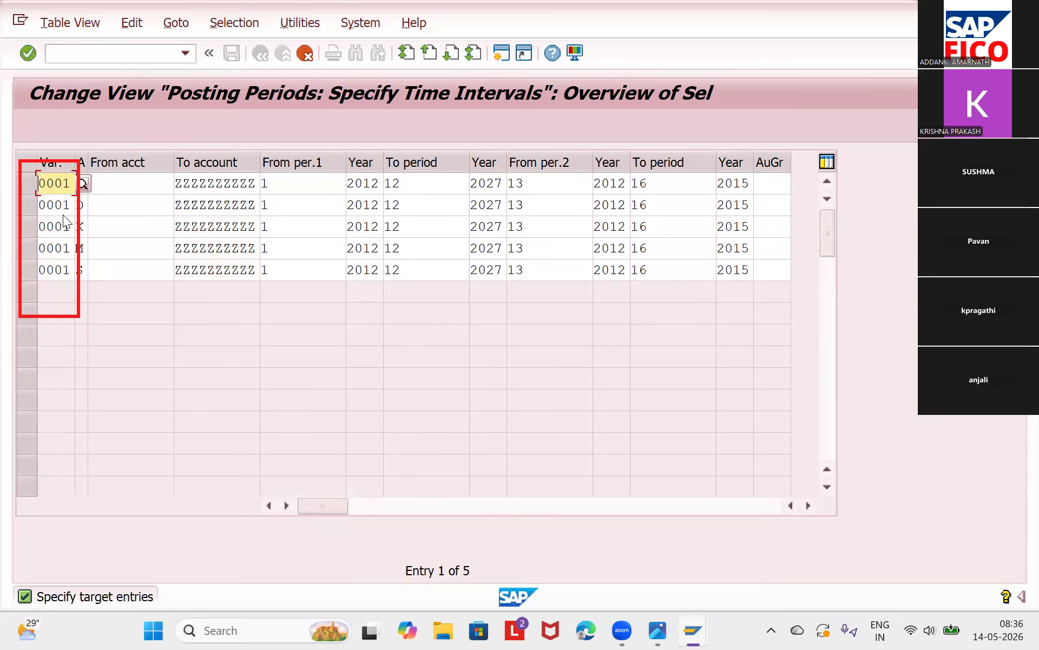
Set the variant to TA11 in the copied entries for account types A and D
{"action": "key", "text": "BackSpace"}
{"action": "key", "text": "BackSpace"}
{"action": "key", "text": "BackSpace"}
{"action": "key", "text": "BackSpace"}
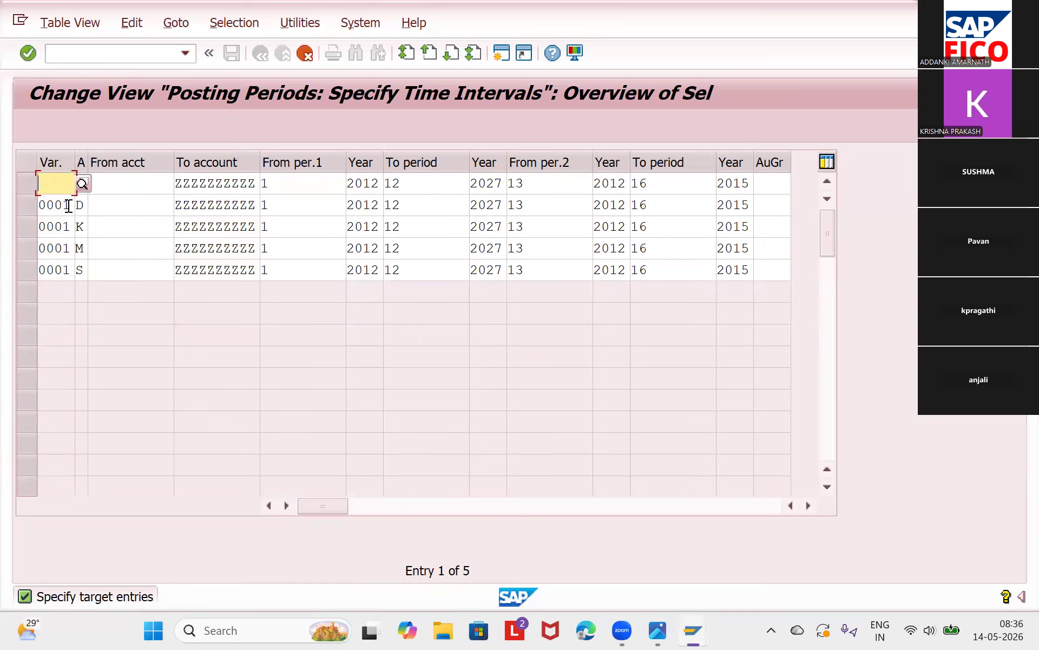
{"action": "type", "text": "TA11"}
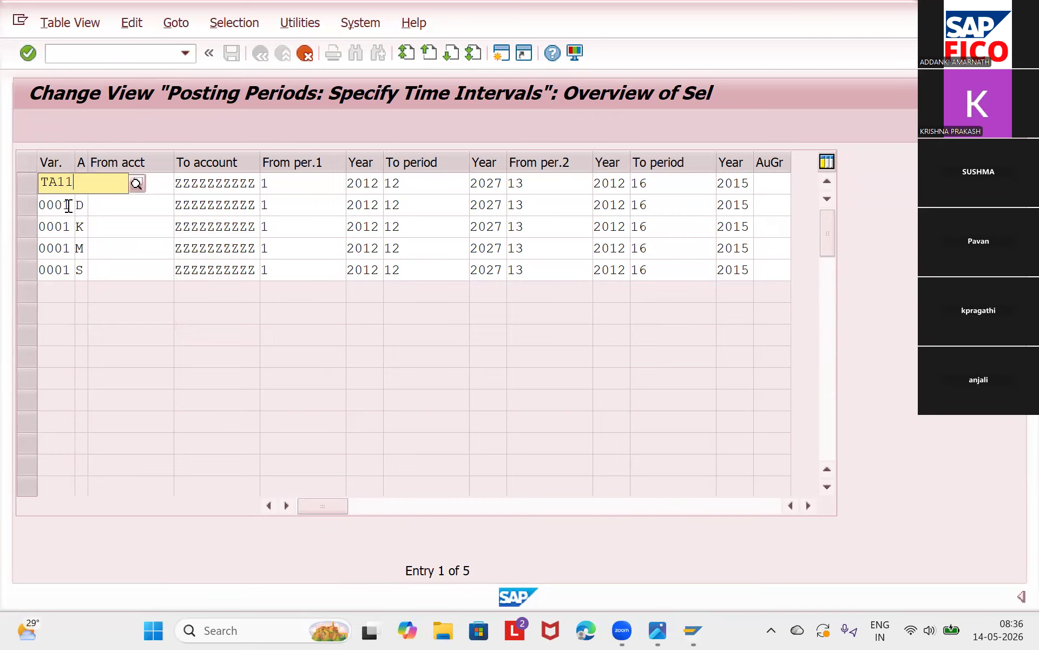
{"action": "key", "text": "Down"}
{"action": "key", "text": "Down"}
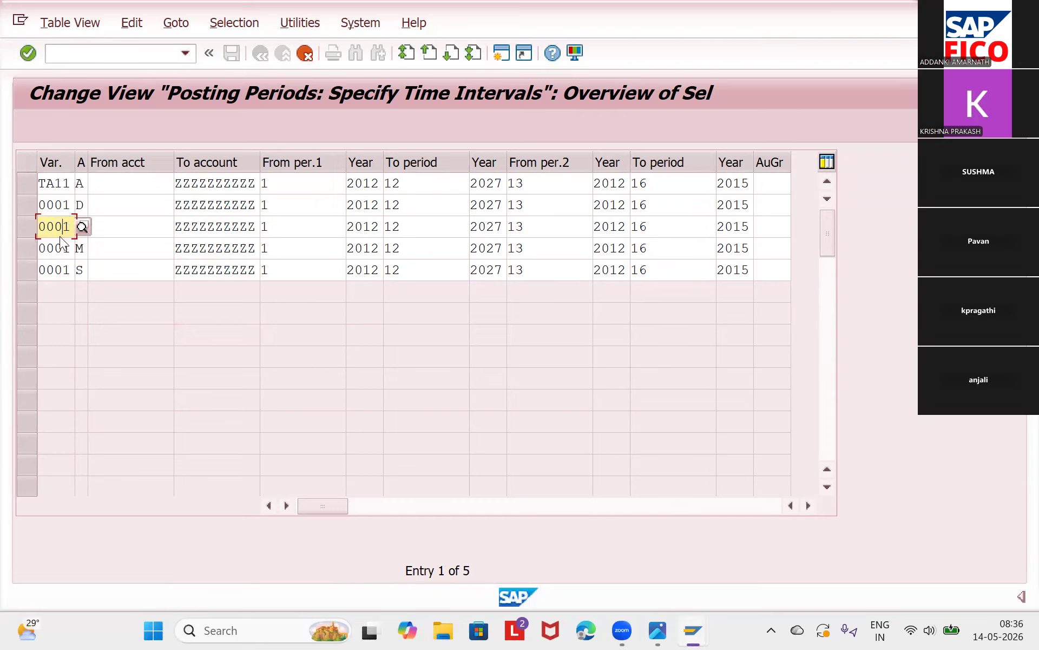
{"action": "key", "text": "Up"}
{"action": "key", "text": "BackSpace"}
{"action": "key", "text": "BackSpace"}
{"action": "key", "text": "BackSpace"}
{"action": "key", "text": "BackSpace"}
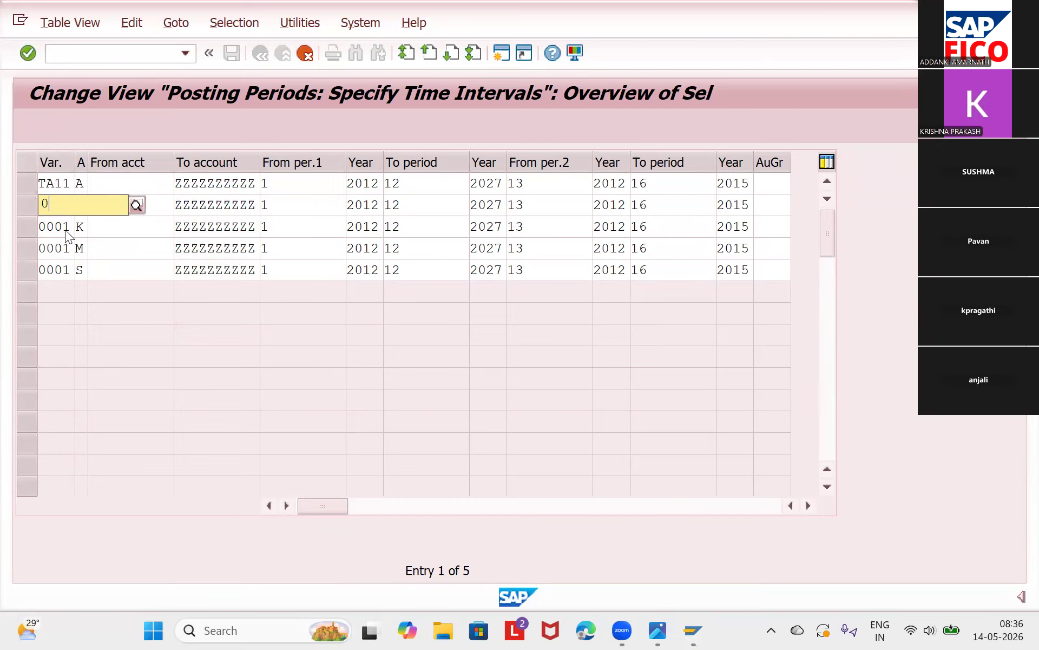
{"action": "type", "text": "T"}
Set the variant to TA11 in the copied entries for account types K and M
{"action": "left_click", "coordinate": [64, 228]}
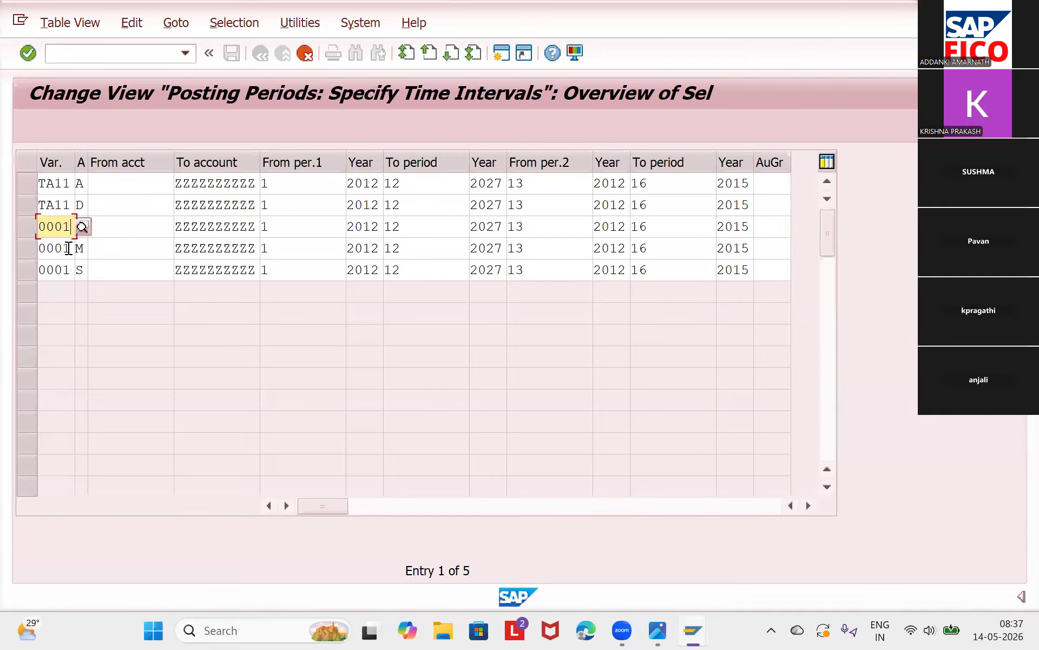
{"action": "key", "text": "BackSpace"}
{"action": "key", "text": "BackSpace"}
{"action": "key", "text": "BackSpace"}
{"action": "key", "text": "BackSpace"}
{"action": "type", "text": "TA11"}
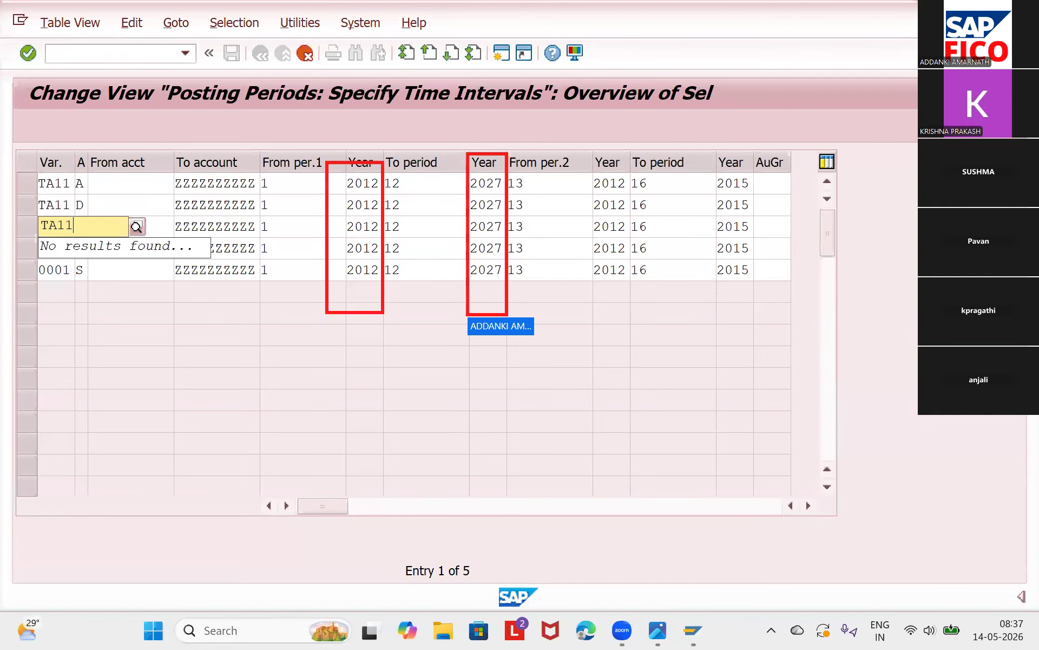
{"action": "left_click", "coordinate": [65, 248]}
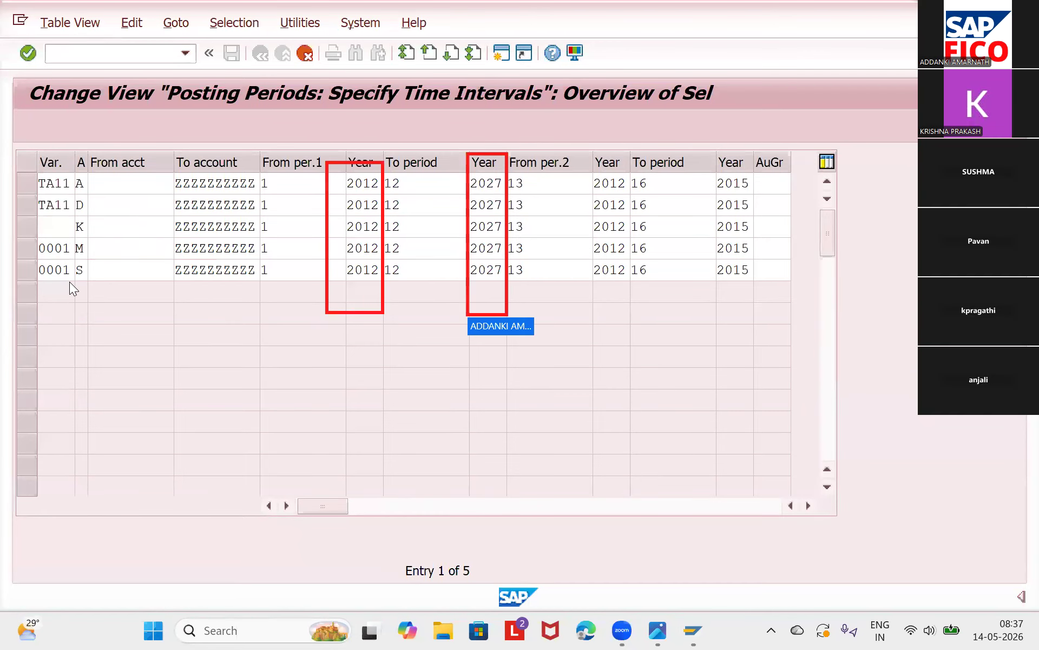
{"action": "key", "text": "BackSpace"}
{"action": "key", "text": "BackSpace"}
{"action": "key", "text": "BackSpace"}
{"action": "key", "text": "BackSpace"}
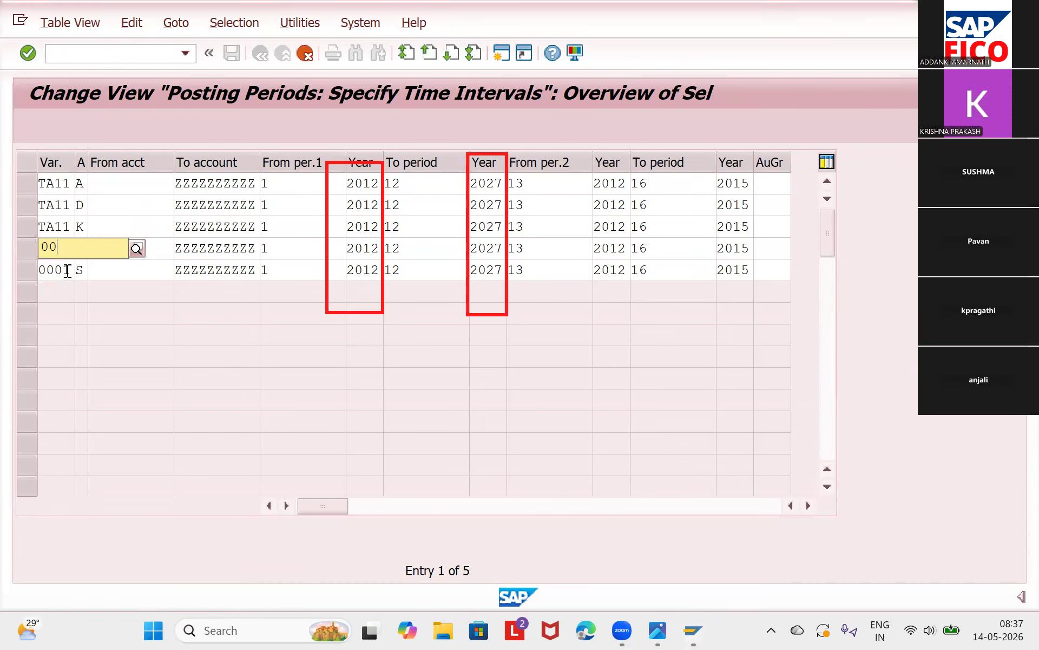
{"action": "type", "text": "TA11"}
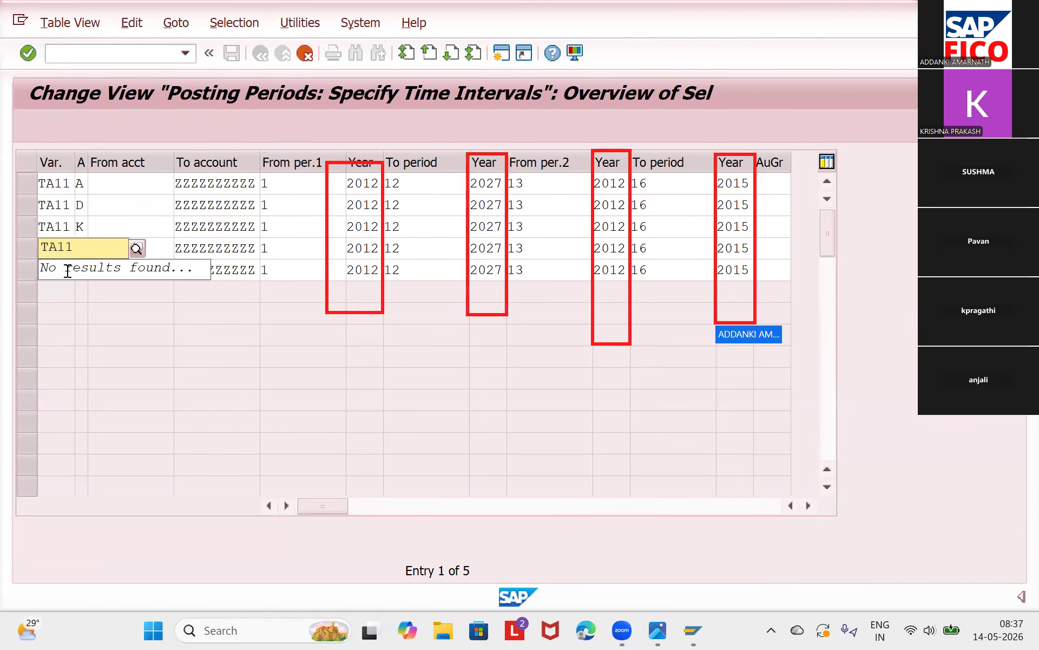
Set the variant to TA11 in the copied entry for account type S
{"action": "left_click", "coordinate": [68, 270]}
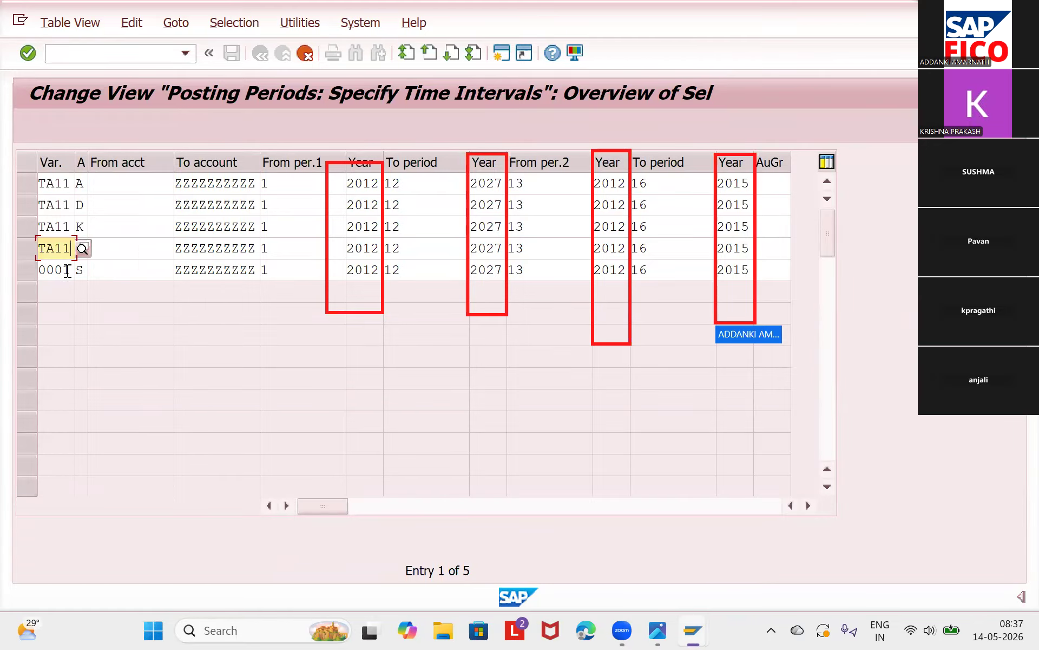
{"action": "key", "text": "BackSpace"}
{"action": "key", "text": "BackSpace"}
{"action": "key", "text": "BackSpace"}
{"action": "key", "text": "BackSpace"}
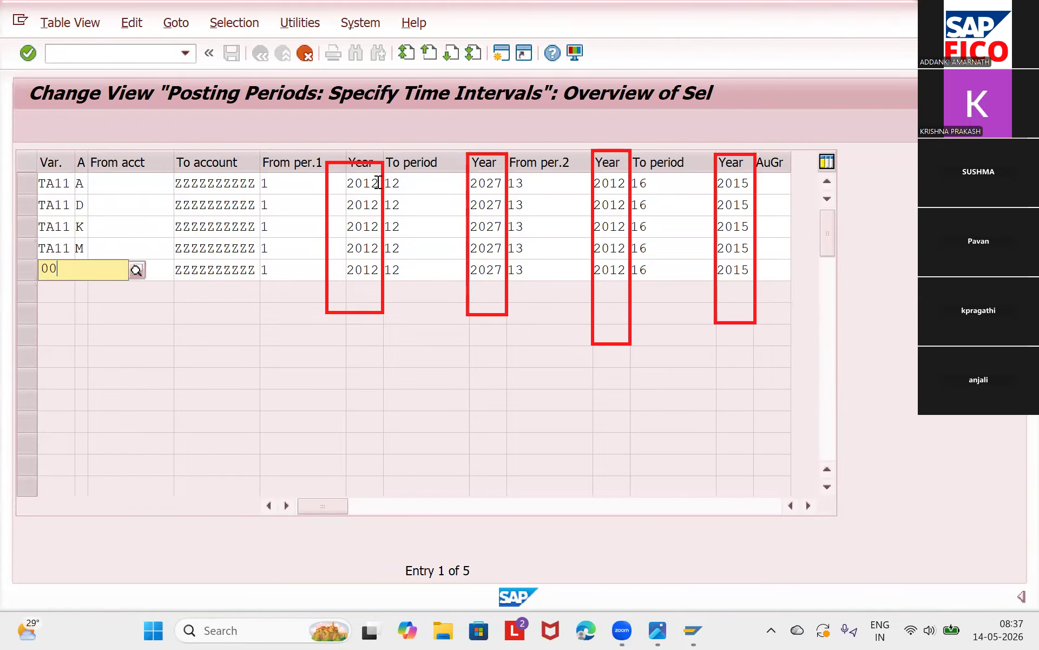
{"action": "type", "text": "TA11"}
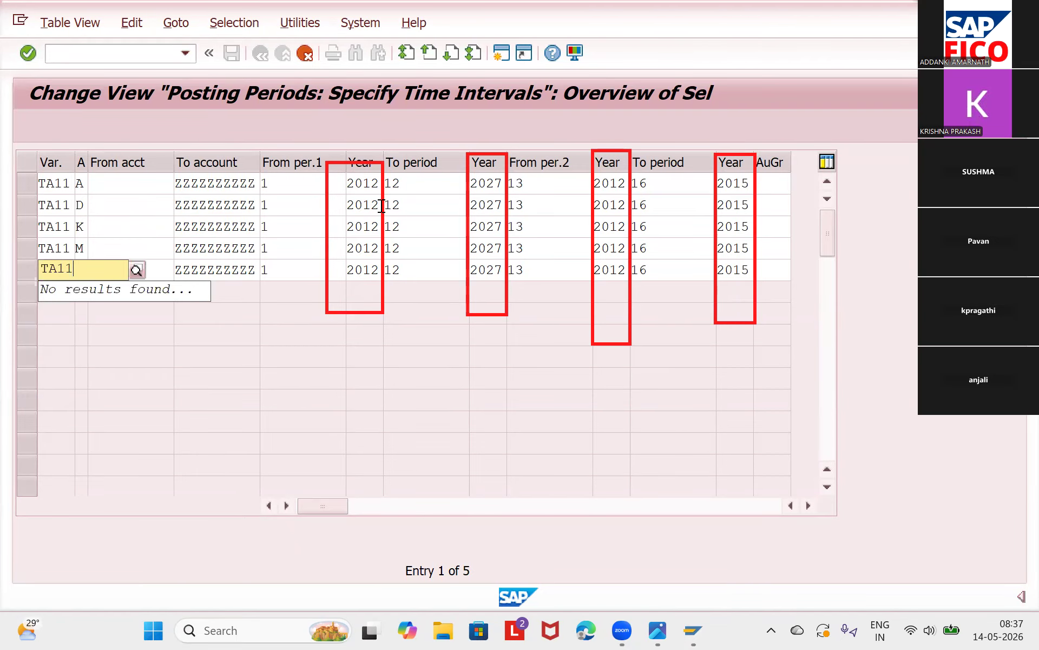
{"action": "key", "text": "Return"}
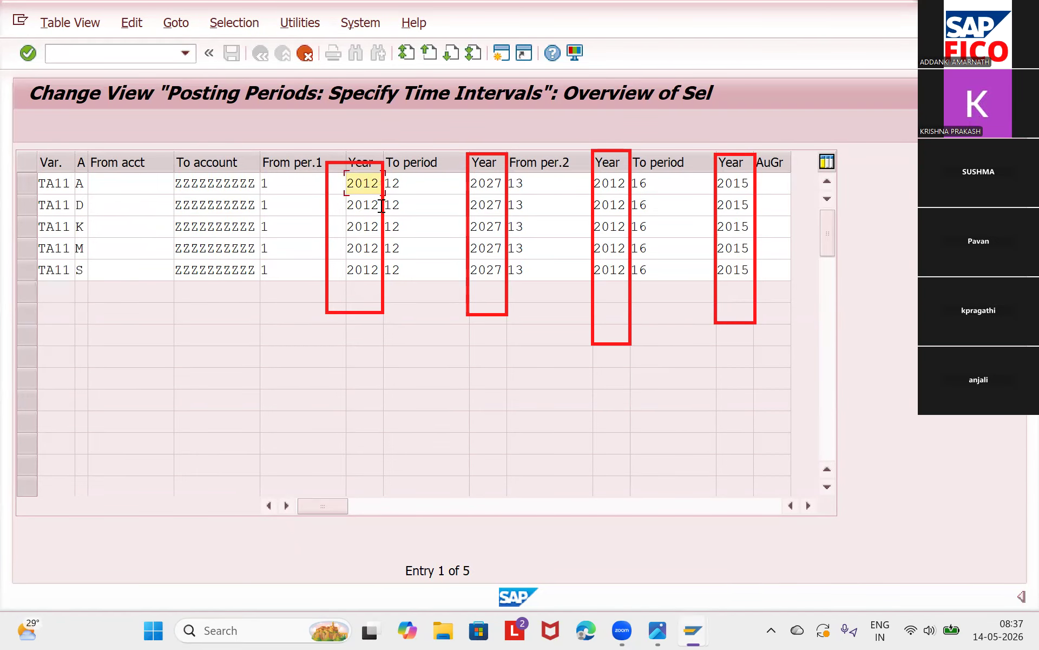
Set the start year of the first posting interval to 2026 for account types A, D and K
{"action": "key", "text": "BackSpace"}
{"action": "key", "text": "BackSpace"}
{"action": "left_click", "coordinate": [380, 226]}
{"action": "key", "text": "Down"}
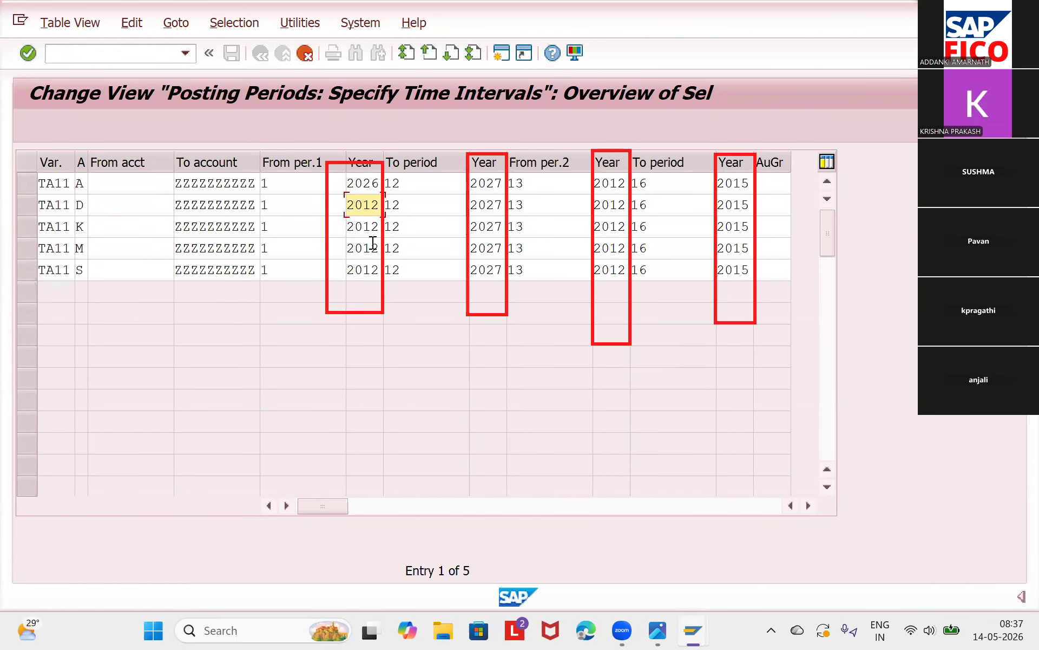
{"action": "key", "text": "BackSpace"}
{"action": "key", "text": "BackSpace"}
{"action": "type", "text": "26"}
{"action": "key", "text": "Down"}
{"action": "key", "text": "BackSpace"}
{"action": "key", "text": "BackSpace"}
{"action": "type", "text": "26"}
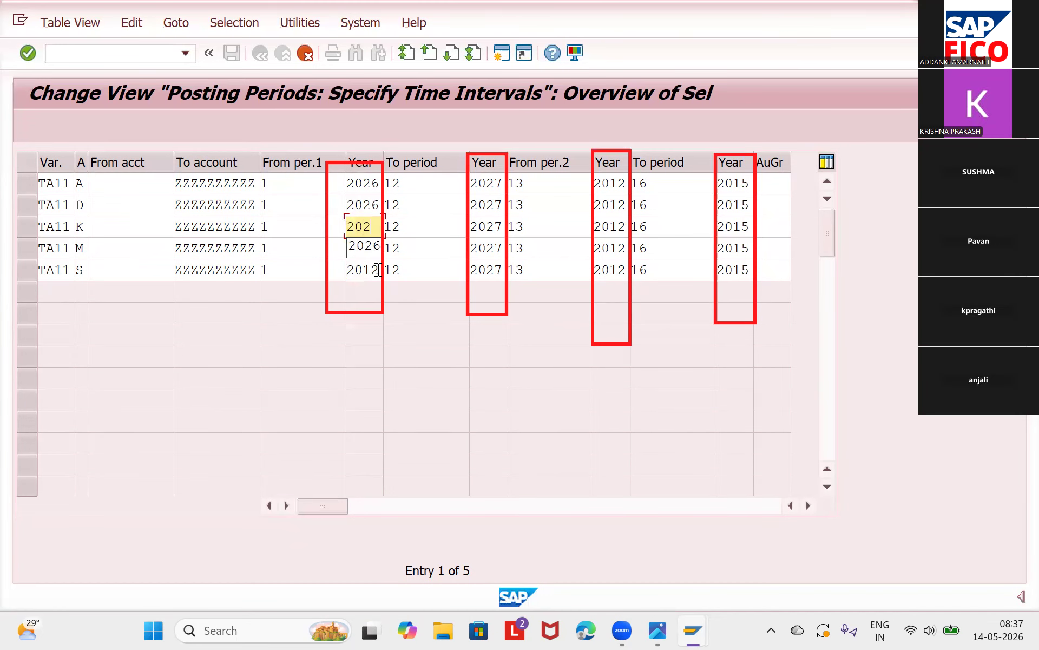
Set the start year of the first posting interval to 2026 for account types M and S
{"action": "key", "text": "Down"}
{"action": "key", "text": "BackSpace"}
{"action": "key", "text": "BackSpace"}
{"action": "type", "text": "26"}
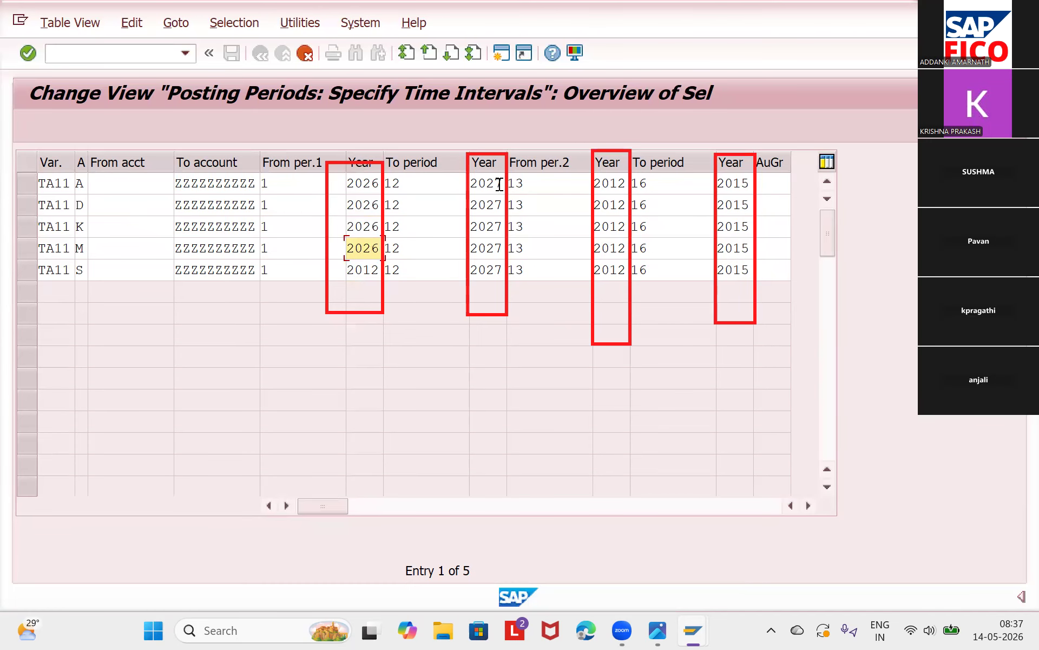
{"action": "key", "text": "Down"}
{"action": "key", "text": "BackSpace"}
{"action": "key", "text": "BackSpace"}
{"action": "type", "text": "26"}
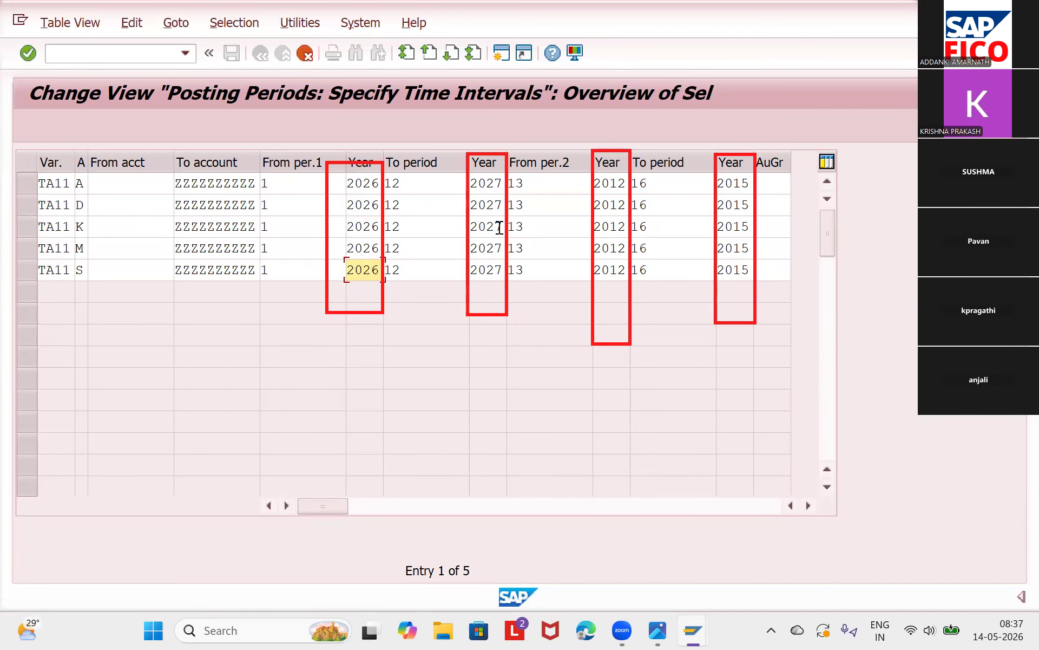
Set the end year of the first posting interval to 2026 for account types A, D and K
{"action": "left_click", "coordinate": [502, 184]}
{"action": "key", "text": "BackSpace"}
{"action": "type", "text": "6"}
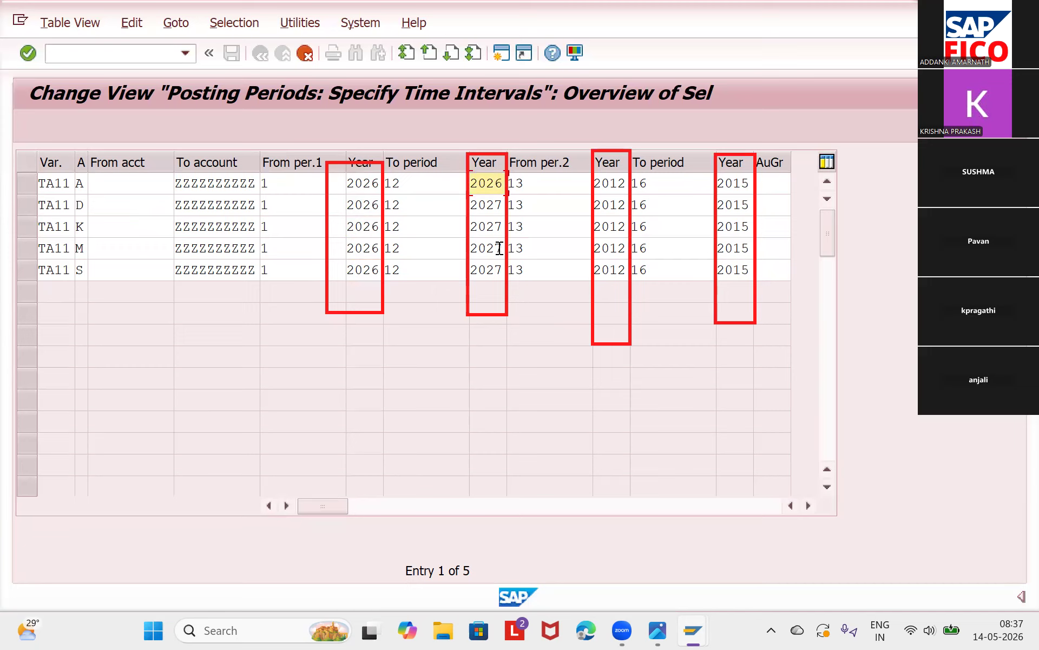
{"action": "key", "text": "Down"}
{"action": "key", "text": "BackSpace"}
{"action": "type", "text": "6"}
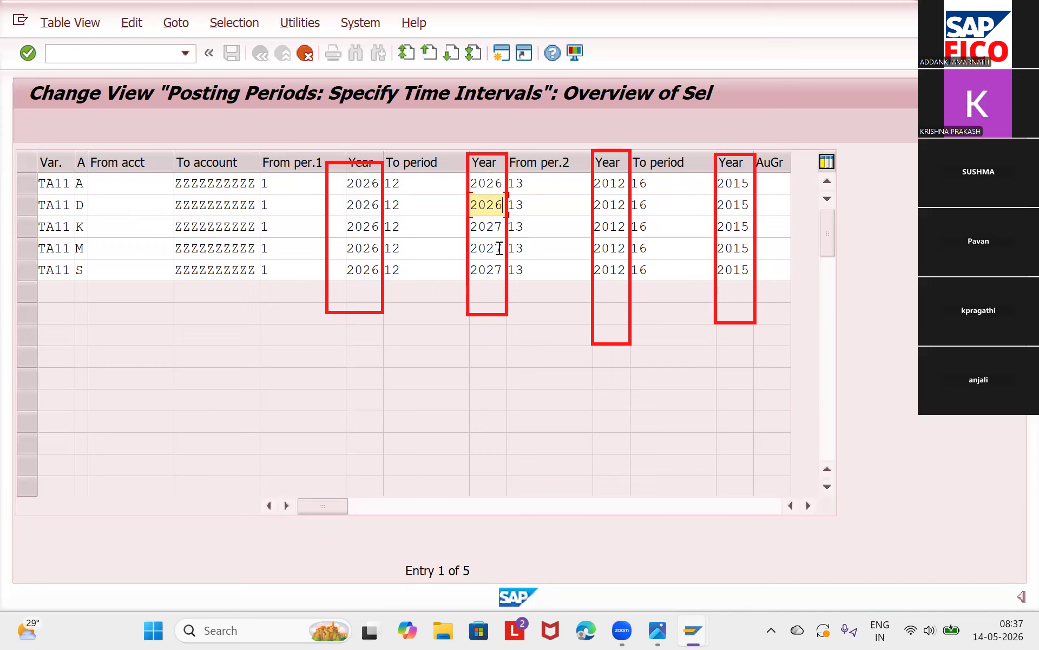
{"action": "key", "text": "Down"}
{"action": "key", "text": "BackSpace"}
{"action": "type", "text": "6"}
Set the end year of the first posting interval to 2026 for account types M and S
{"action": "key", "text": "Down"}
{"action": "key", "text": "BackSpace"}
{"action": "type", "text": "6"}
{"action": "key", "text": "Down"}
{"action": "key", "text": "BackSpace"}
{"action": "type", "text": "6"}
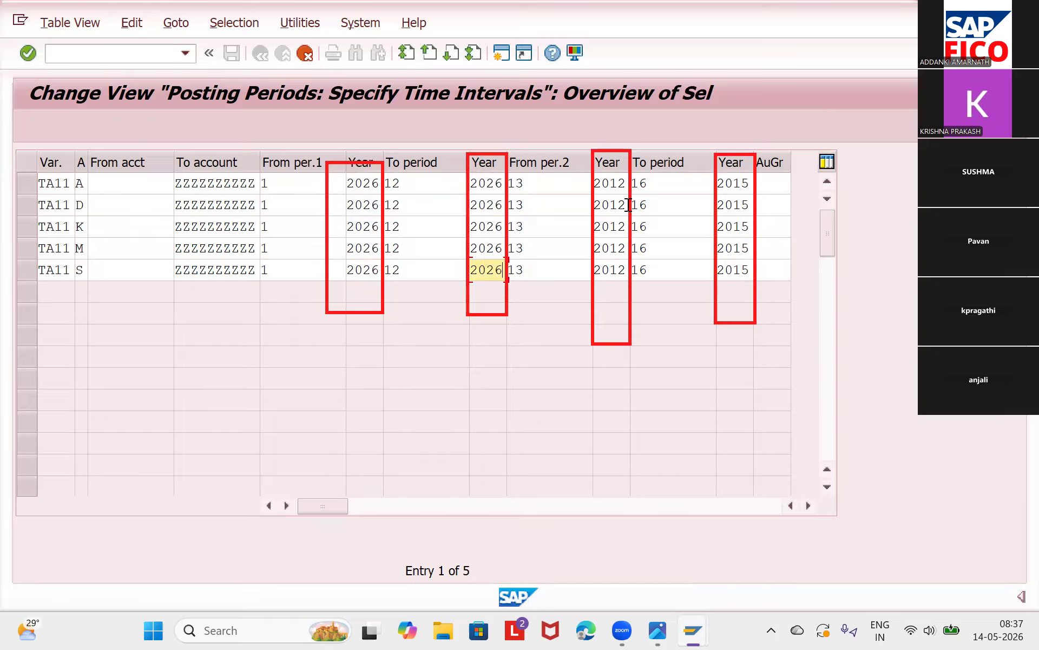
Set the start year of the second posting interval to 2026 for account types A and D
{"action": "left_click", "coordinate": [617, 185]}
{"action": "key", "text": "BackSpace"}
{"action": "key", "text": "BackSpace"}
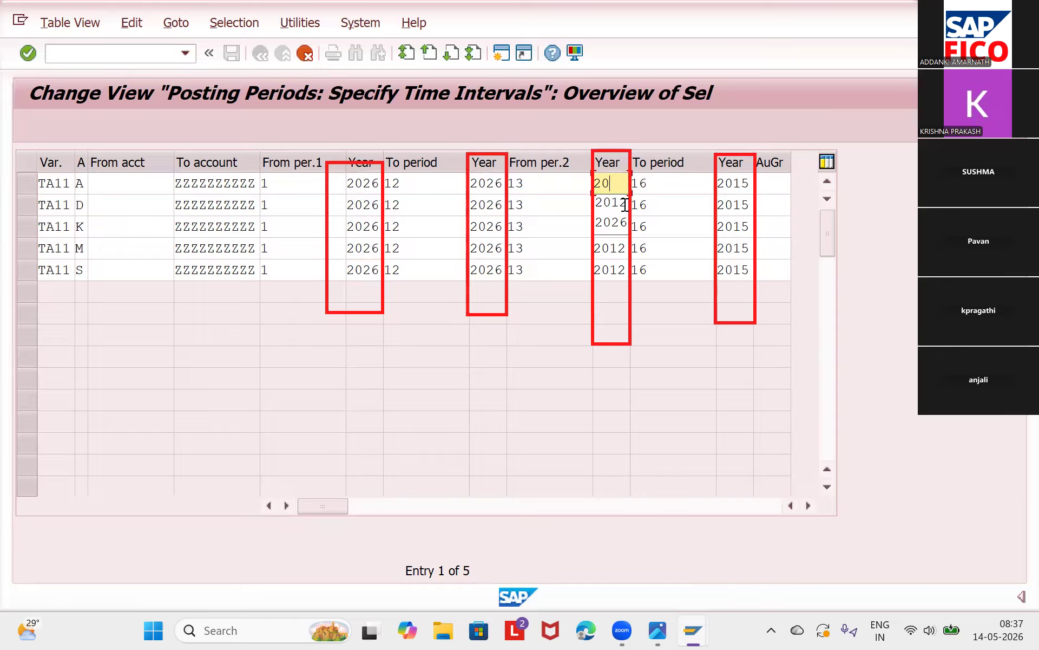
{"action": "type", "text": "26"}
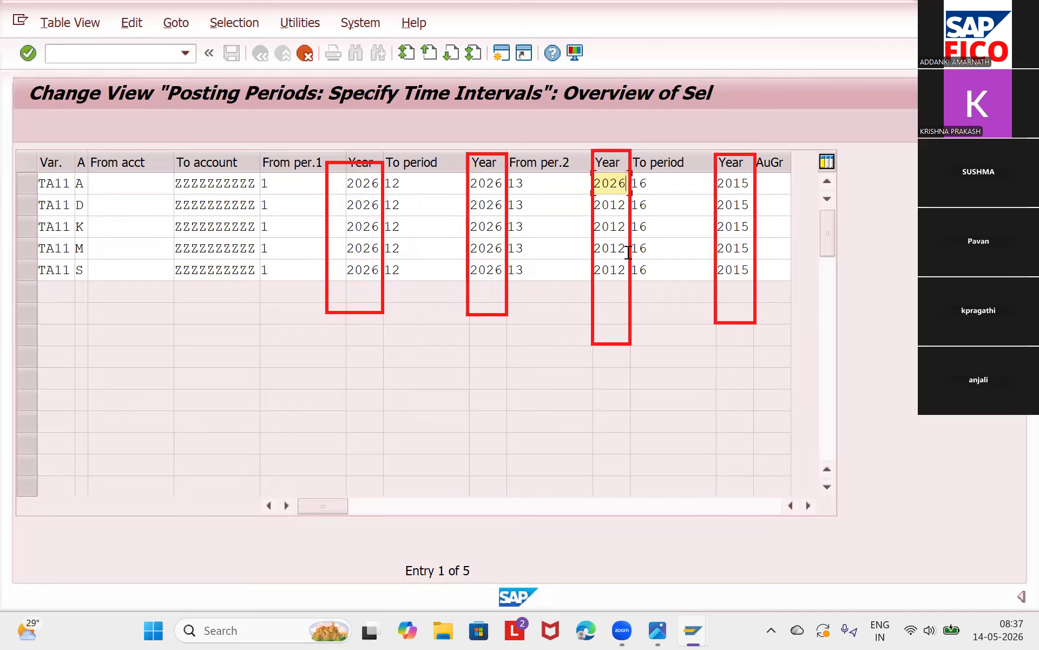
{"action": "key", "text": "Down"}
{"action": "key", "text": "BackSpace"}
{"action": "key", "text": "BackSpace"}
{"action": "type", "text": "26"}
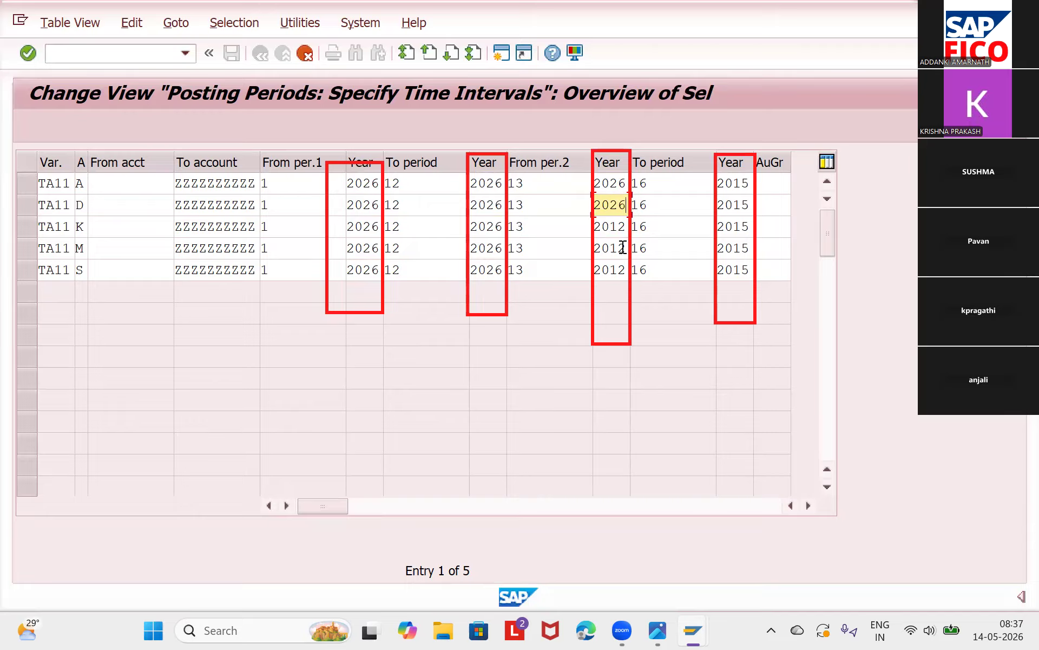
Set the start year of the second posting interval to 2026 for account types K, M and S
{"action": "key", "text": "Down"}
{"action": "key", "text": "BackSpace"}
{"action": "key", "text": "BackSpace"}
{"action": "type", "text": "26"}
{"action": "key", "text": "Down"}
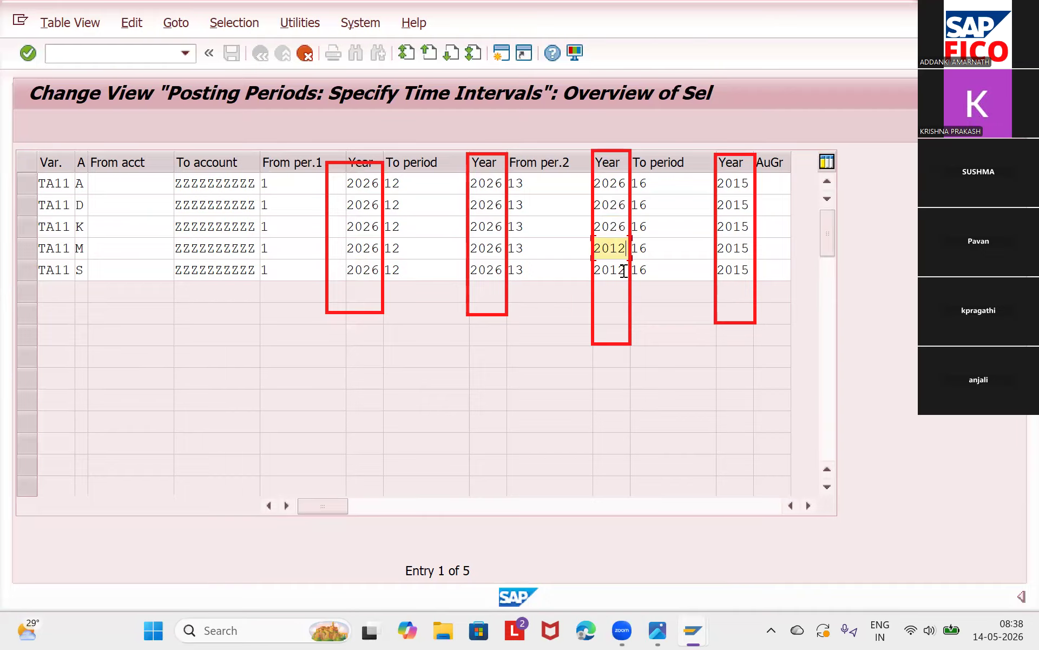
{"action": "key", "text": "BackSpace"}
{"action": "key", "text": "BackSpace"}
{"action": "type", "text": "26"}
{"action": "key", "text": "Down"}
{"action": "key", "text": "BackSpace"}
{"action": "key", "text": "BackSpace"}
{"action": "type", "text": "26"}
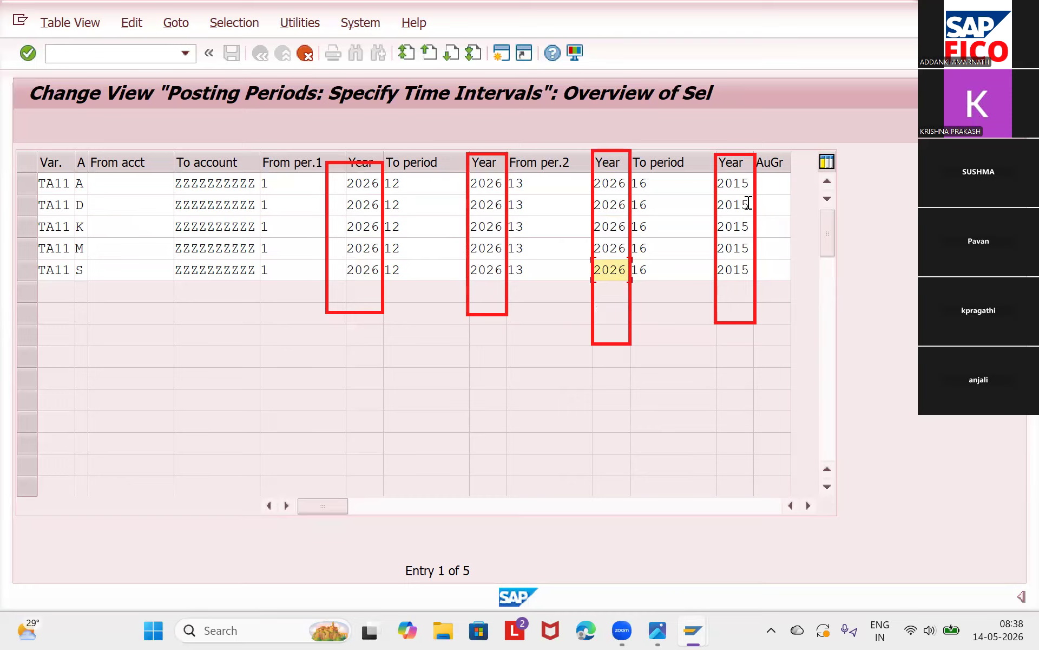
Set the end year of the second posting interval to 2026 for account types A and D
{"action": "left_click", "coordinate": [746, 183]}
{"action": "key", "text": "BackSpace"}
{"action": "key", "text": "BackSpace"}
{"action": "type", "text": "26"}
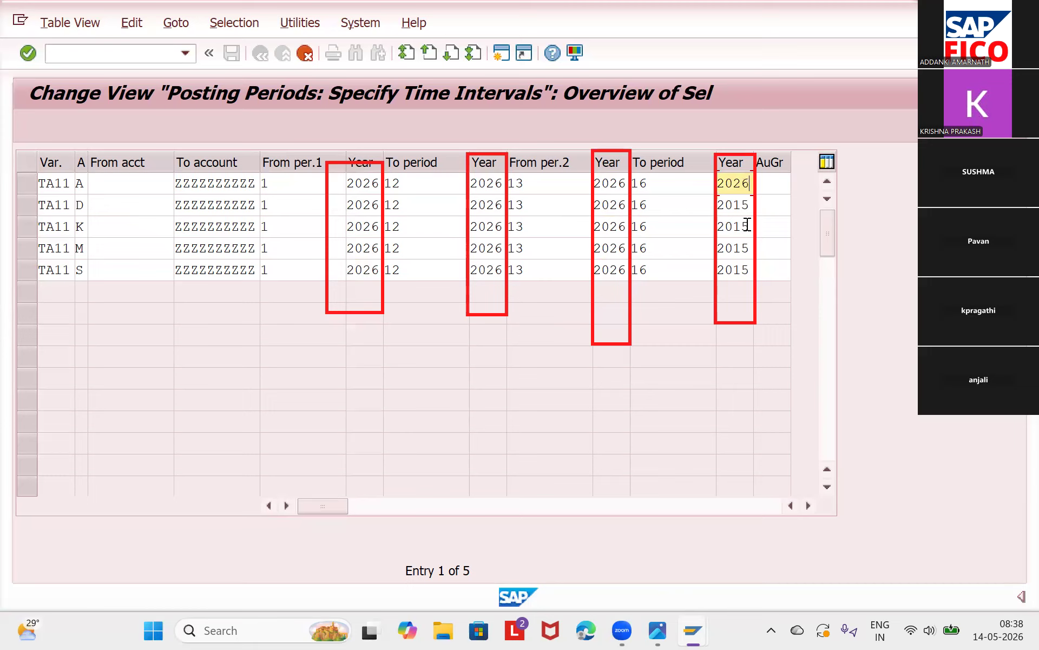
{"action": "key", "text": "Down"}
{"action": "key", "text": "BackSpace"}
{"action": "key", "text": "BackSpace"}
{"action": "type", "text": "26"}
Set the end year of the second posting interval to 2026 for account types K, M and S
{"action": "key", "text": "Down"}
{"action": "key", "text": "BackSpace"}
{"action": "key", "text": "BackSpace"}
{"action": "type", "text": "26"}
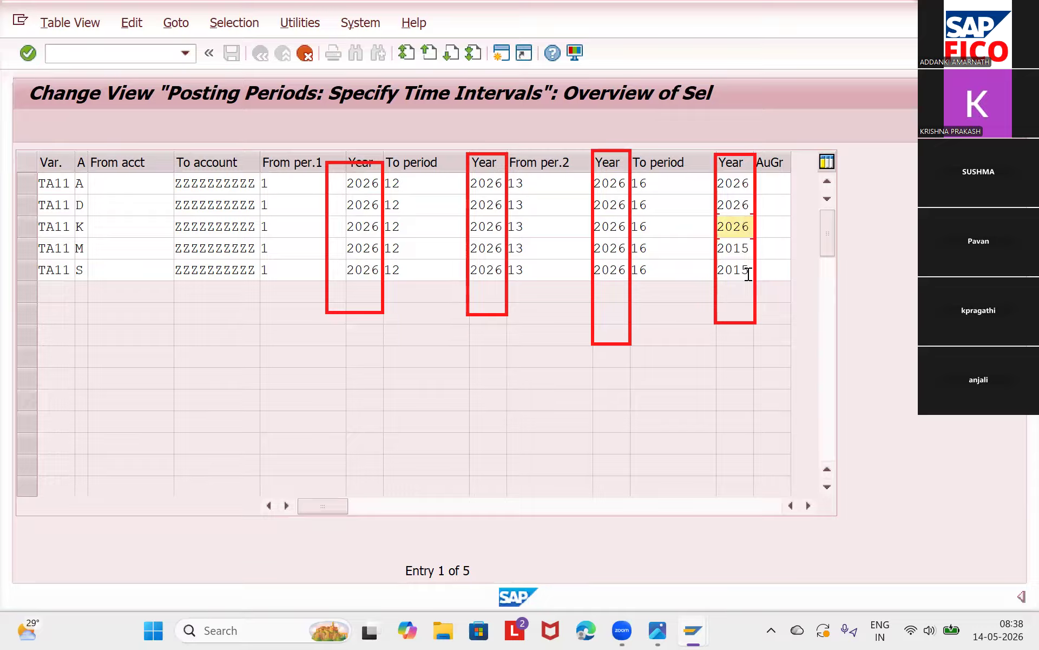
{"action": "key", "text": "Down"}
{"action": "key", "text": "BackSpace"}
{"action": "key", "text": "BackSpace"}
{"action": "type", "text": "26"}
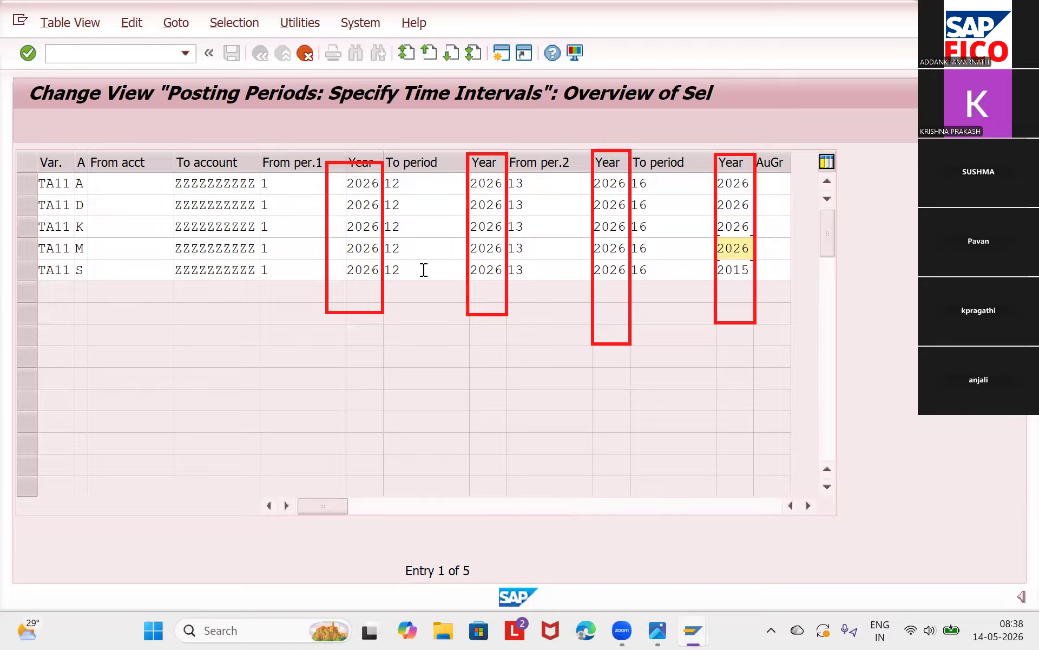
{"action": "key", "text": "Down"}
{"action": "key", "text": "BackSpace"}
{"action": "key", "text": "BackSpace"}
{"action": "type", "text": "26"}
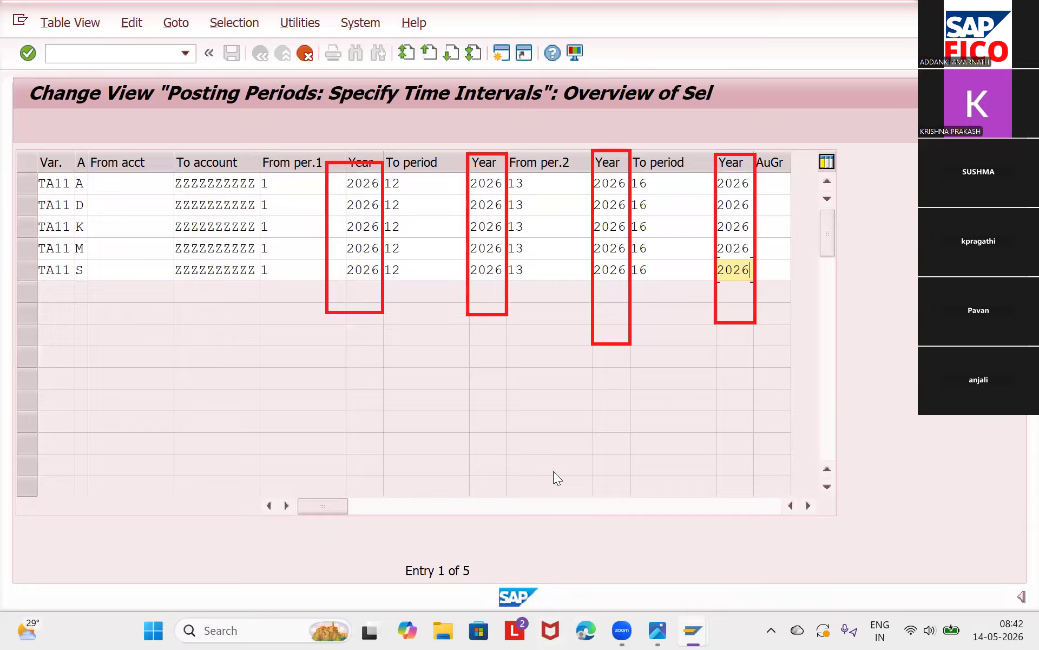
Try to confirm the copied TA11 entries and re-enter account type A in the first one
{"action": "key", "text": "Return"}
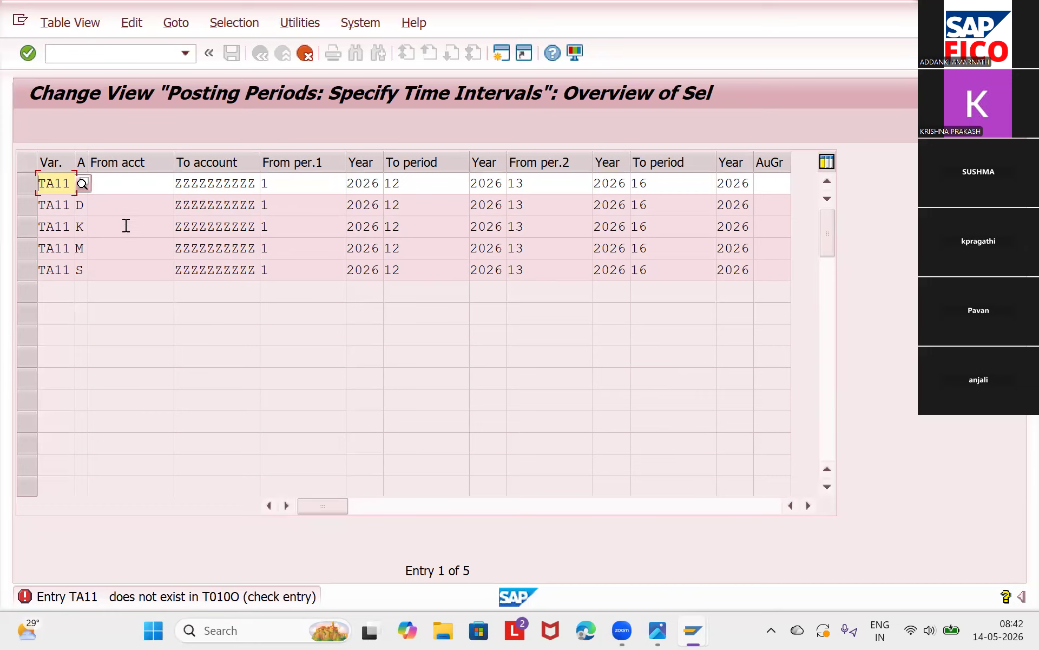
{"action": "key", "text": "Tab"}
{"action": "type", "text": "A"}
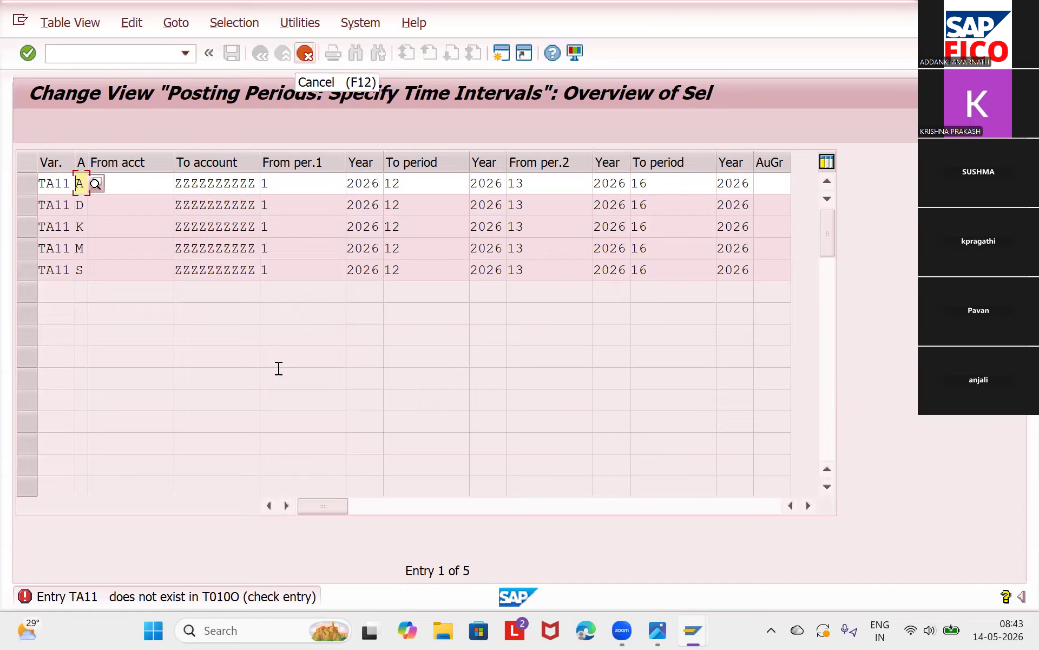
Discard the copied TA11 posting period entries and return to the implementation guide structure
{"action": "key", "text": "F12"}
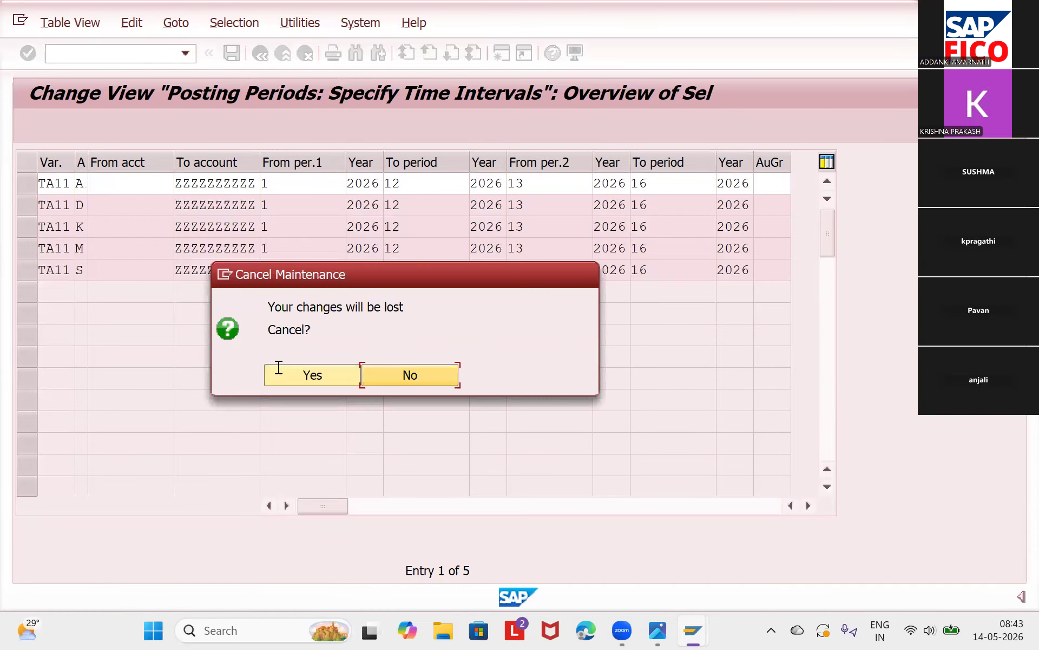
{"action": "left_click", "coordinate": [279, 368]}
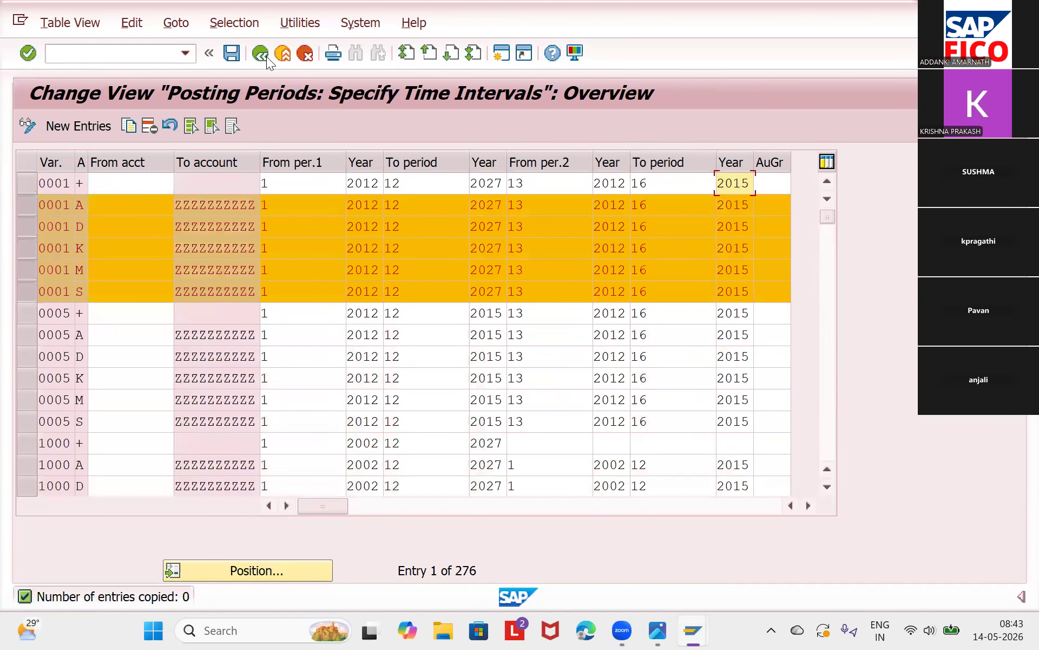
{"action": "left_click", "coordinate": [267, 56]}
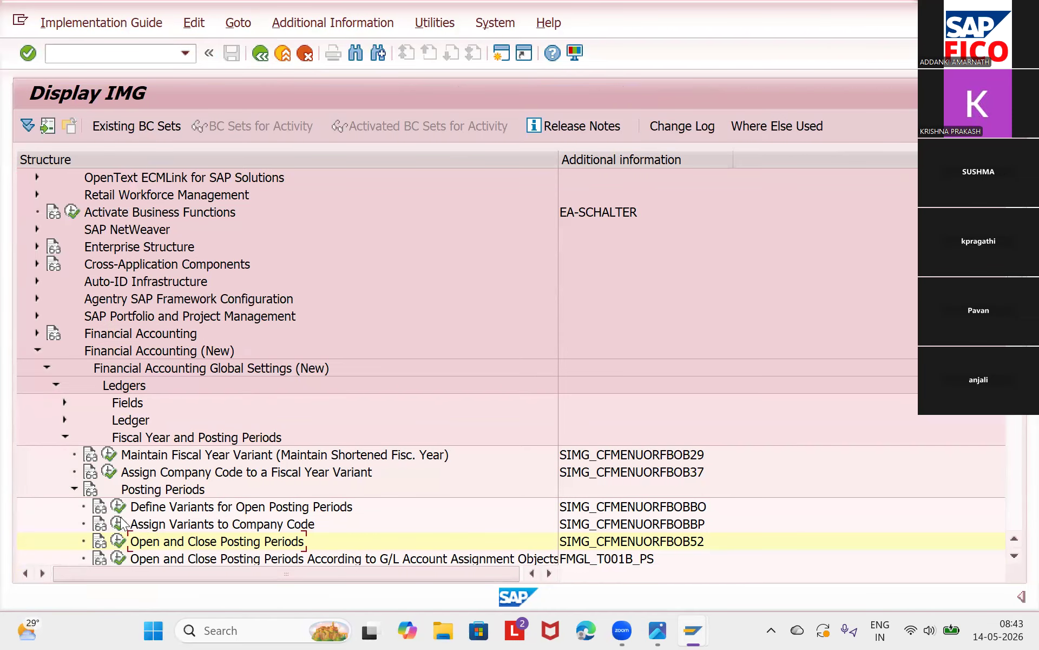
Open the Open and Close Posting Periods activity and position the list at posting period variant TAPV
{"action": "scroll", "coordinate": [124, 524], "scroll_direction": "down", "scroll_amount": 1}
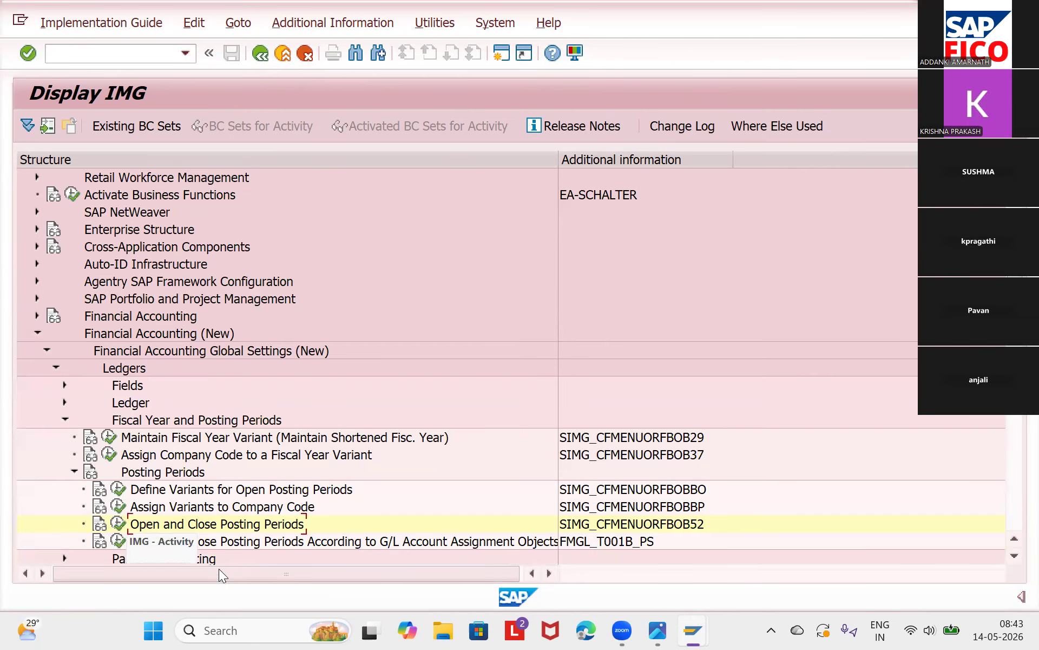
{"action": "left_click", "coordinate": [118, 524]}
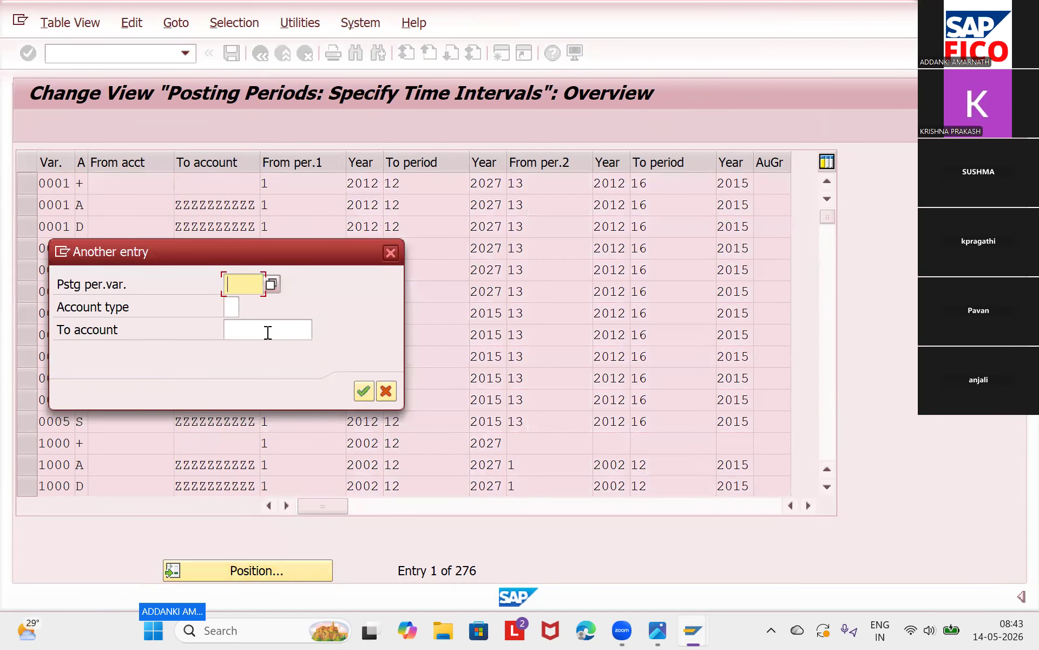
{"action": "type", "text": "T"}
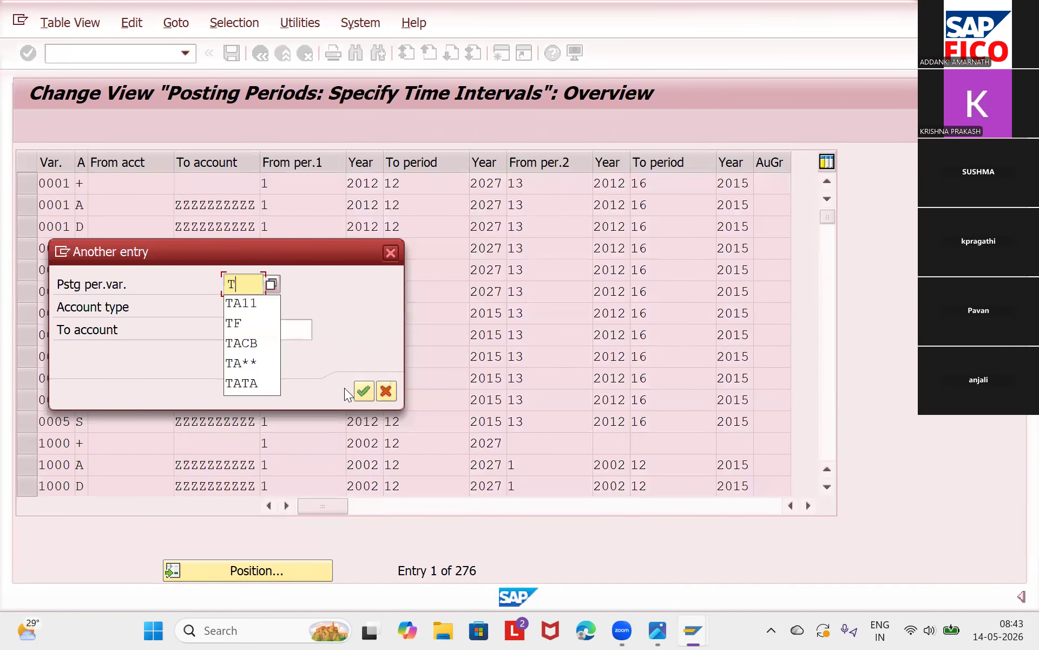
{"action": "type", "text": "APV"}
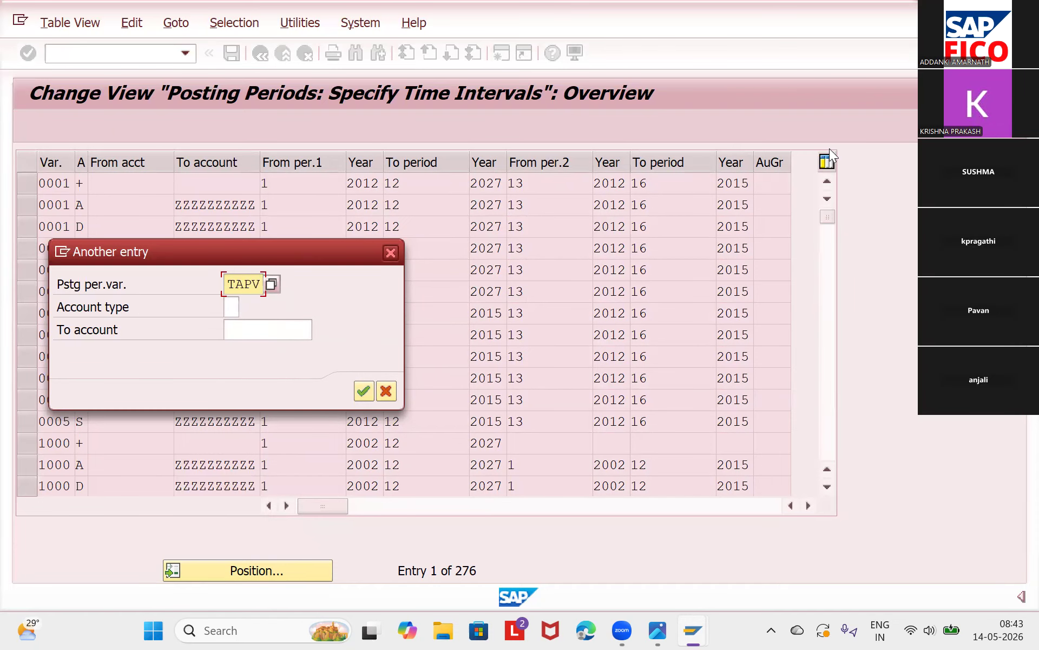
{"action": "left_click", "coordinate": [364, 390]}
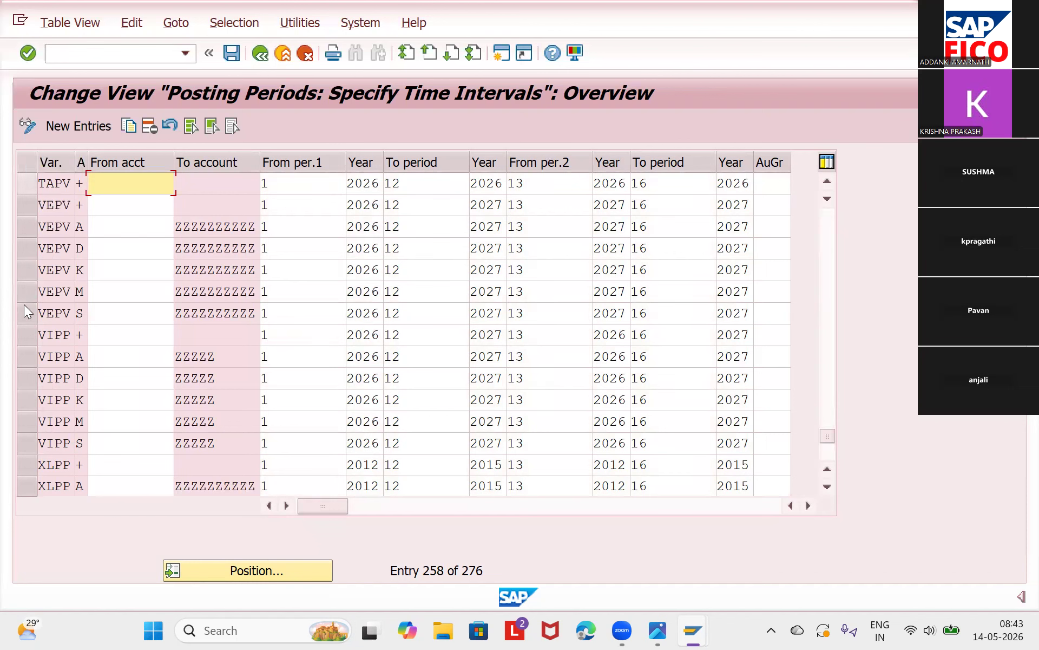
Copy the VEPV posting period entries for account types A, D, K, M and S
{"action": "left_click", "coordinate": [30, 230]}
{"action": "key", "text": "shift+Down"}
{"action": "key", "text": "shift+Down"}
{"action": "key", "text": "shift+Down"}
{"action": "key", "text": "shift+Down"}
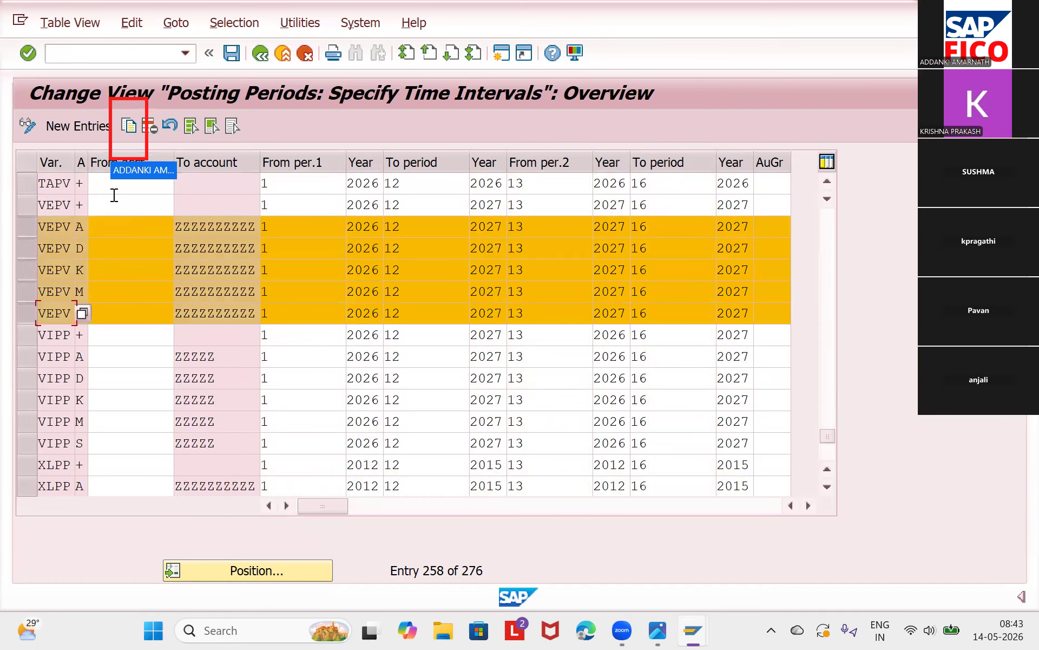
{"action": "key", "text": "F6"}
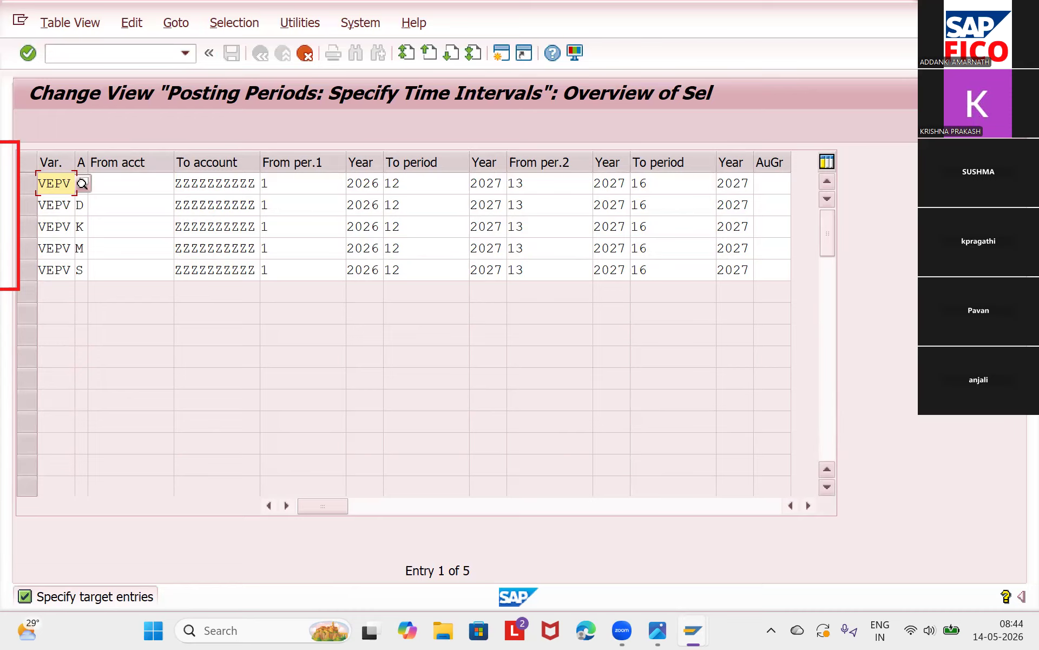
Set the variant to TAPV in the copied entry for account type A
{"action": "key", "text": "BackSpace"}
{"action": "key", "text": "BackSpace"}
{"action": "key", "text": "BackSpace"}
{"action": "key", "text": "BackSpace"}
{"action": "type", "text": "TA"}
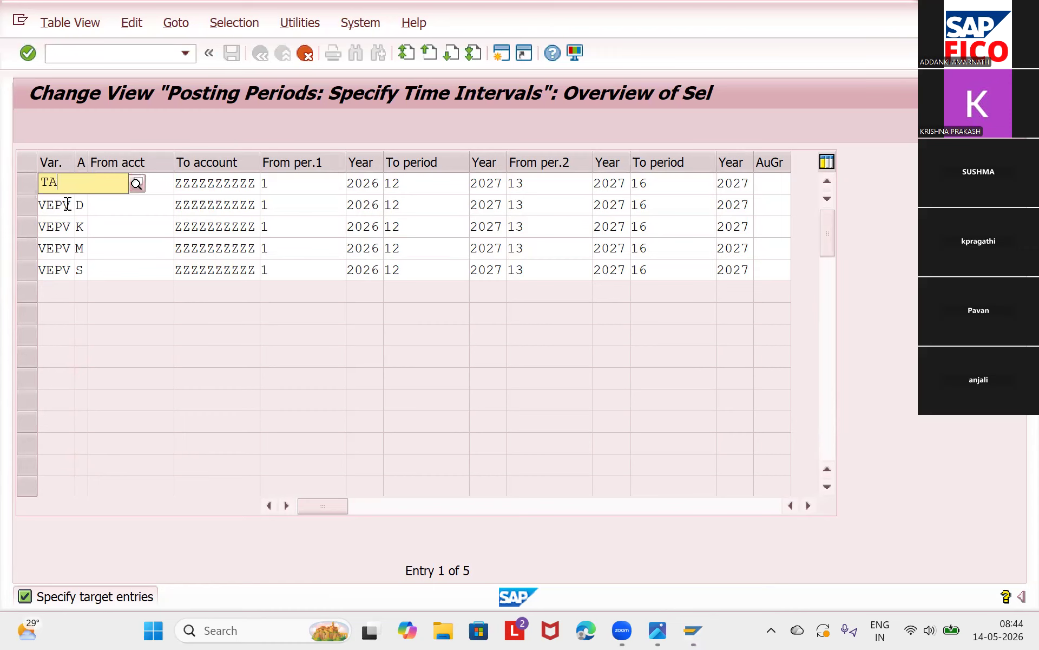
{"action": "type", "text": "PV"}
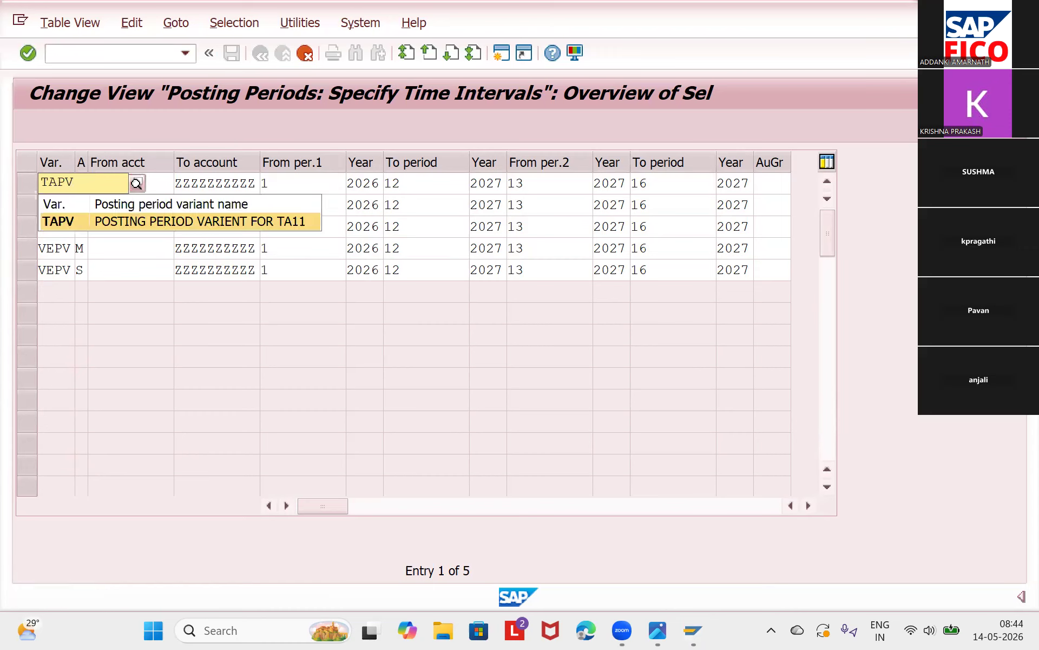
{"action": "key", "text": "Return"}
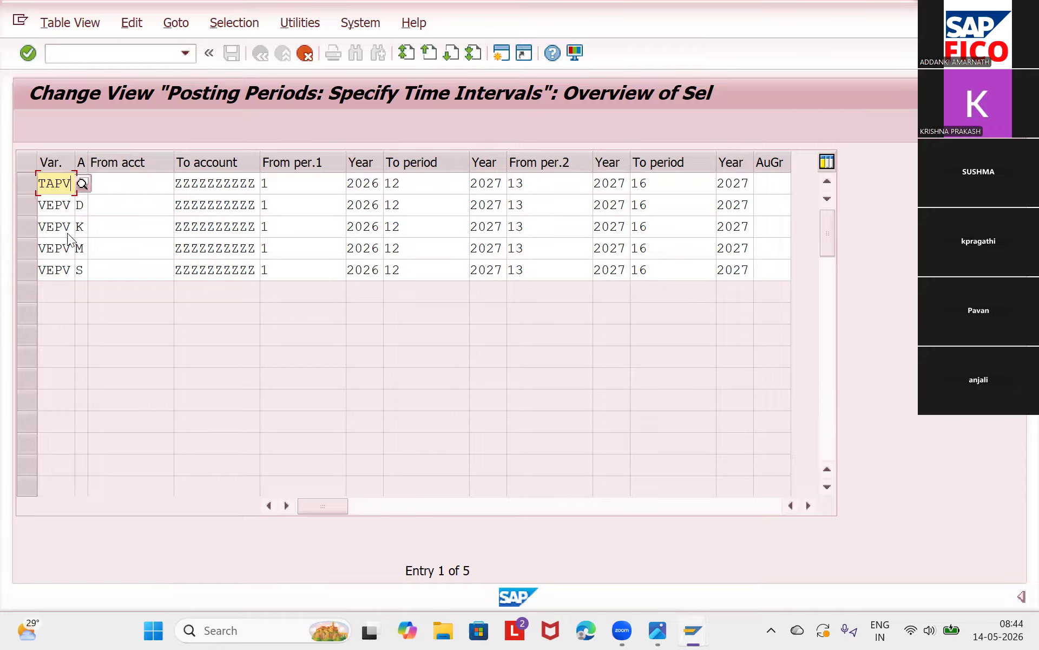
Set the variant to TAPV in the copied entry for account type D
{"action": "key", "text": "Down"}
{"action": "key", "text": "BackSpace"}
{"action": "key", "text": "BackSpace"}
{"action": "key", "text": "BackSpace"}
{"action": "key", "text": "BackSpace"}
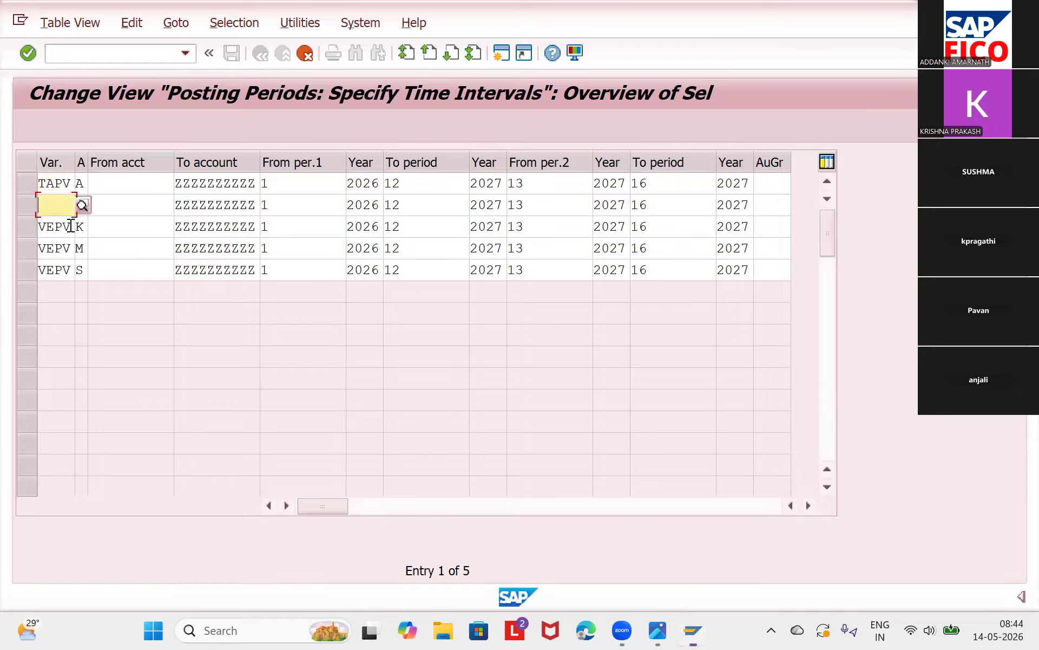
{"action": "type", "text": "TAPV"}
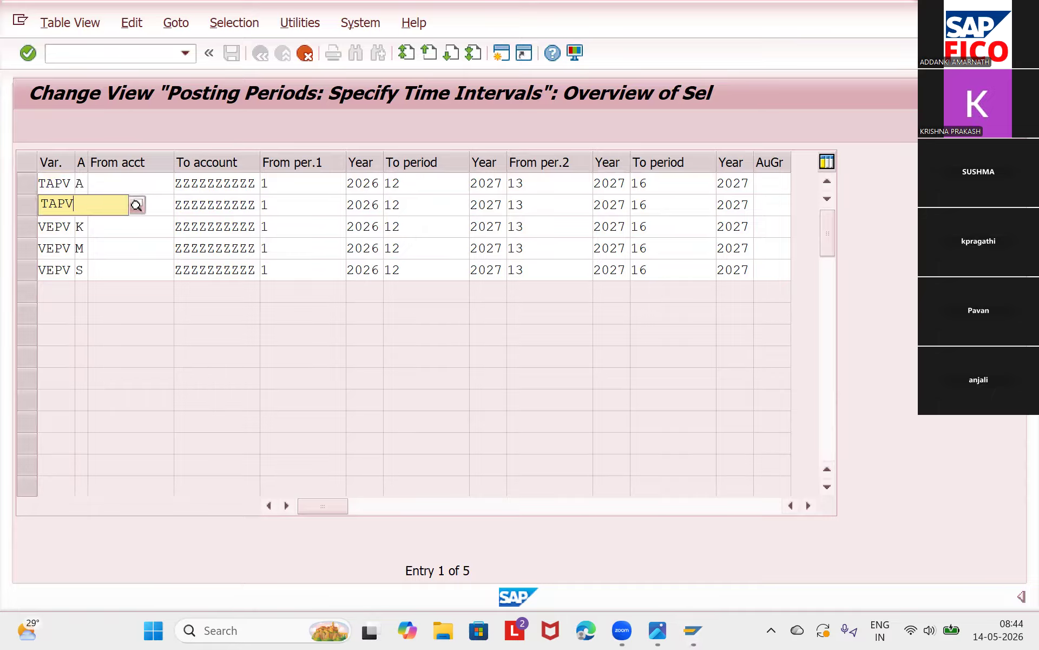
{"action": "key", "text": "Return"}
Set the variant to TAPV in the copied entry for account type K
{"action": "key", "text": "Down"}
{"action": "key", "text": "BackSpace"}
{"action": "key", "text": "BackSpace"}
{"action": "key", "text": "BackSpace"}
{"action": "key", "text": "BackSpace"}
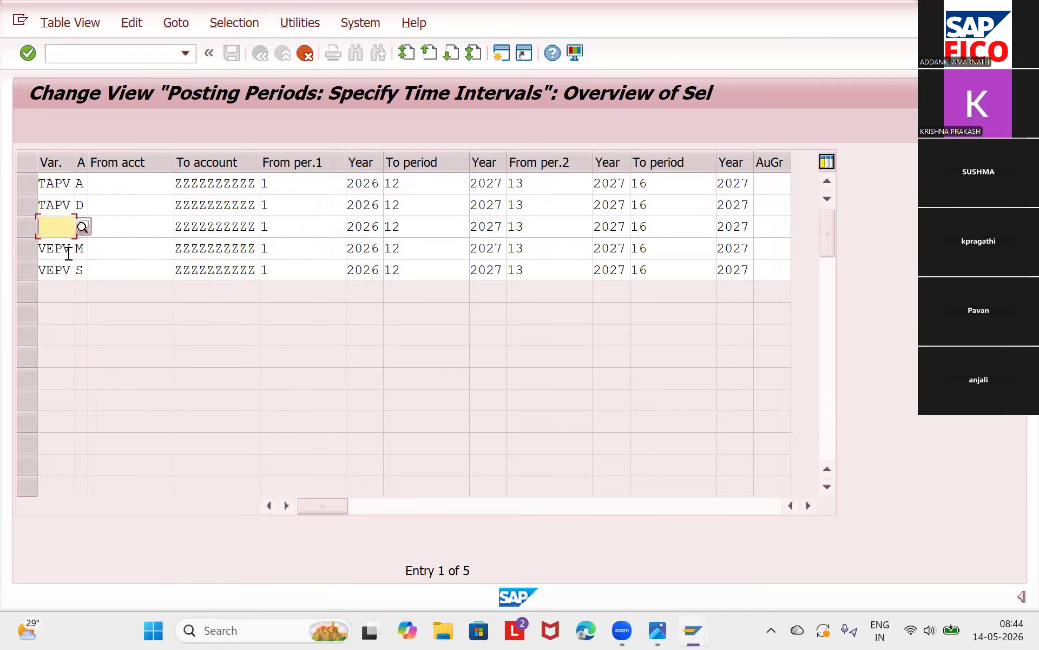
{"action": "type", "text": "TAPV"}
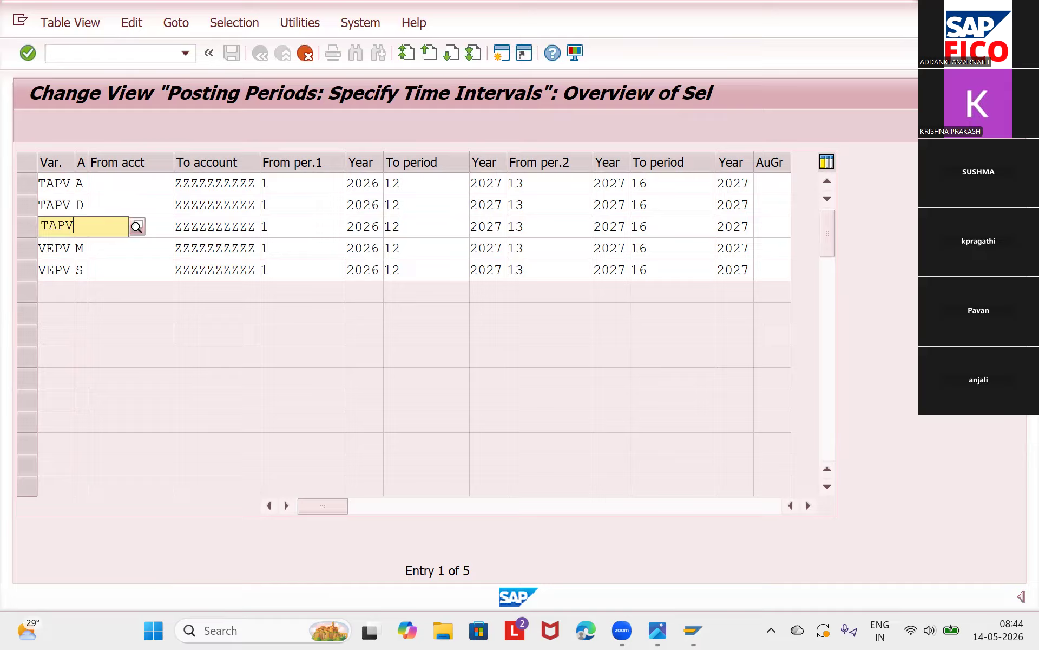
{"action": "key", "text": "Return"}
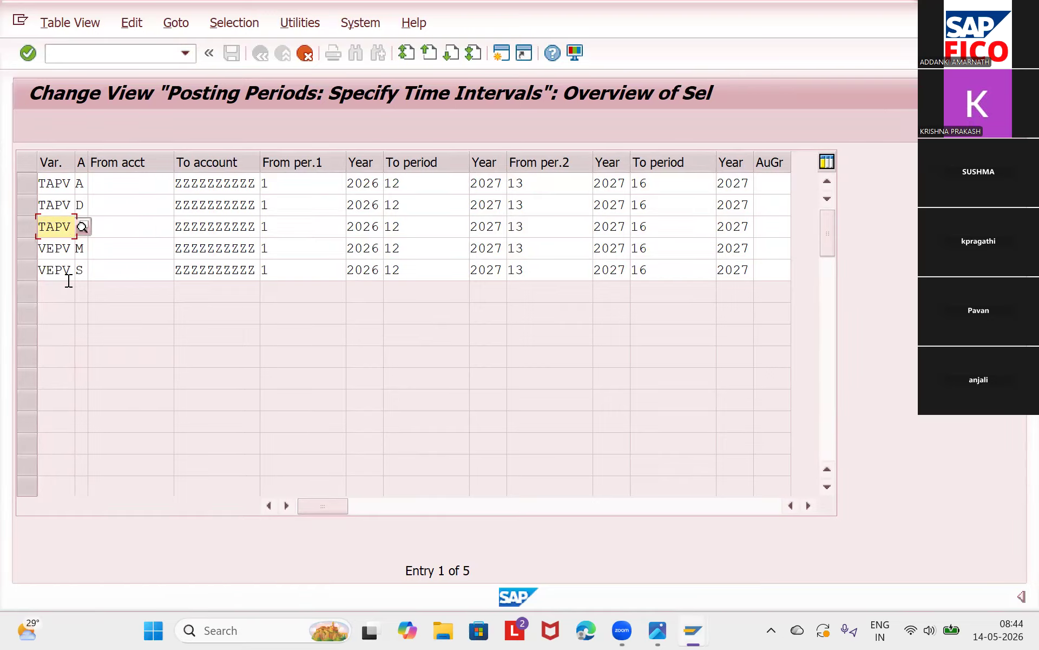
Set the variant to TAPV in the copied entry for account type M
{"action": "key", "text": "Down"}
{"action": "key", "text": "BackSpace"}
{"action": "key", "text": "BackSpace"}
{"action": "key", "text": "BackSpace"}
{"action": "key", "text": "BackSpace"}
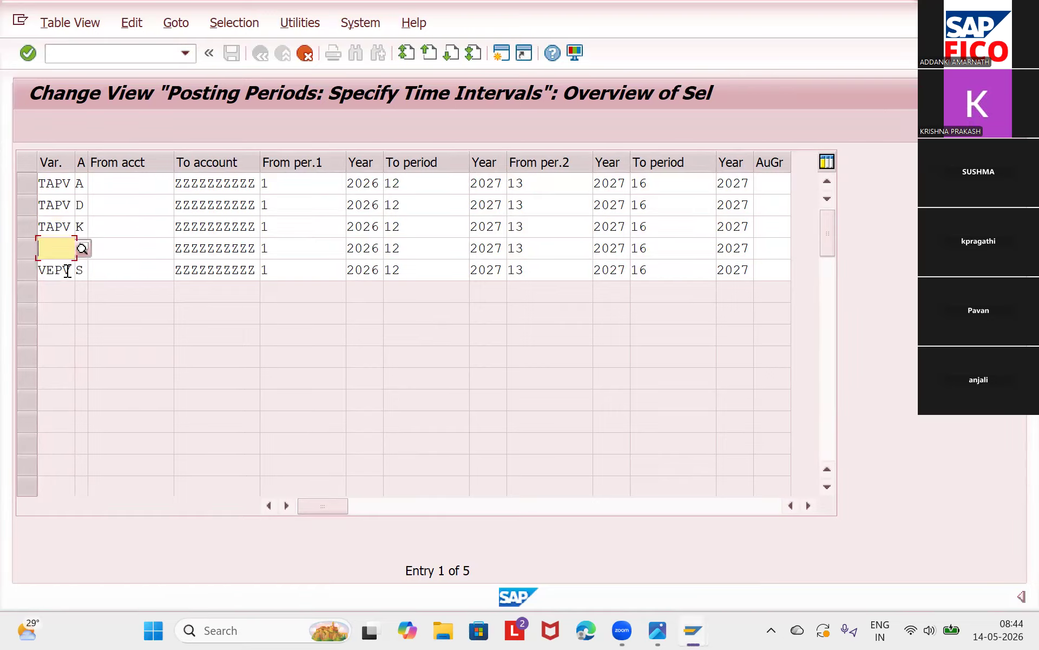
{"action": "type", "text": "TAPV"}
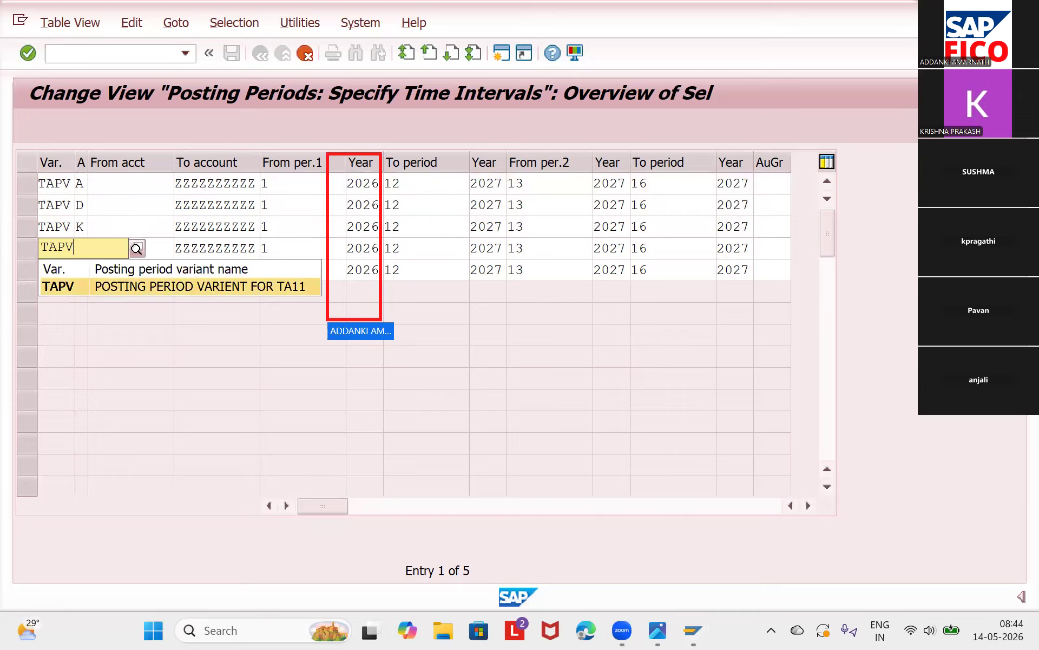
{"action": "key", "text": "Return"}
{"action": "key", "text": "Down"}
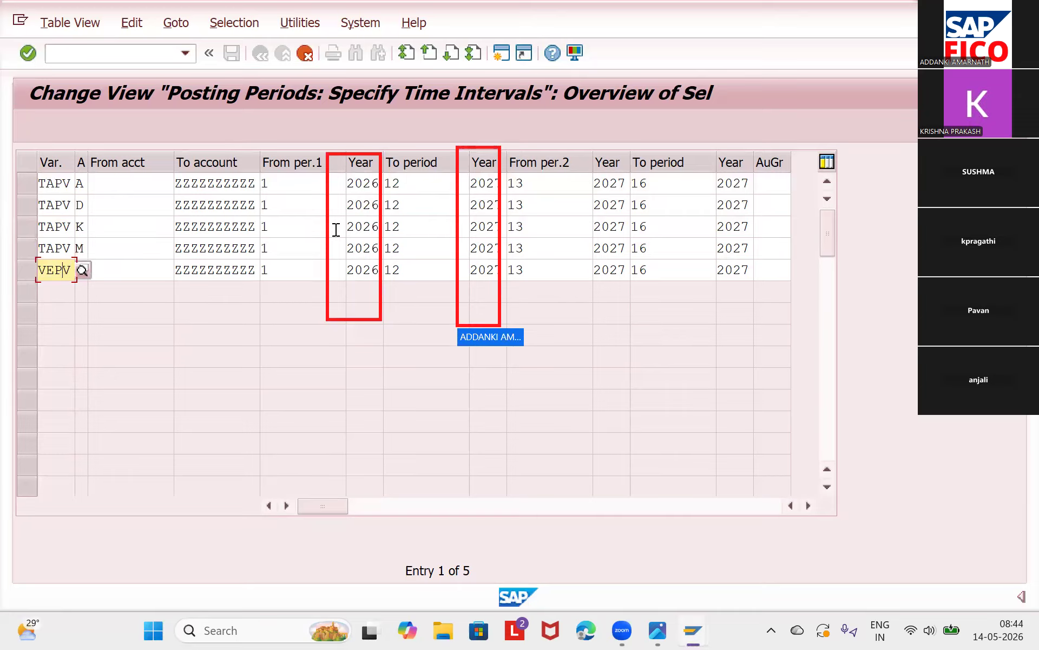
Set the variant to TAPV in the copied entry for account type S
{"action": "key", "text": "BackSpace"}
{"action": "key", "text": "BackSpace"}
{"action": "key", "text": "BackSpace"}
{"action": "key", "text": "BackSpace"}
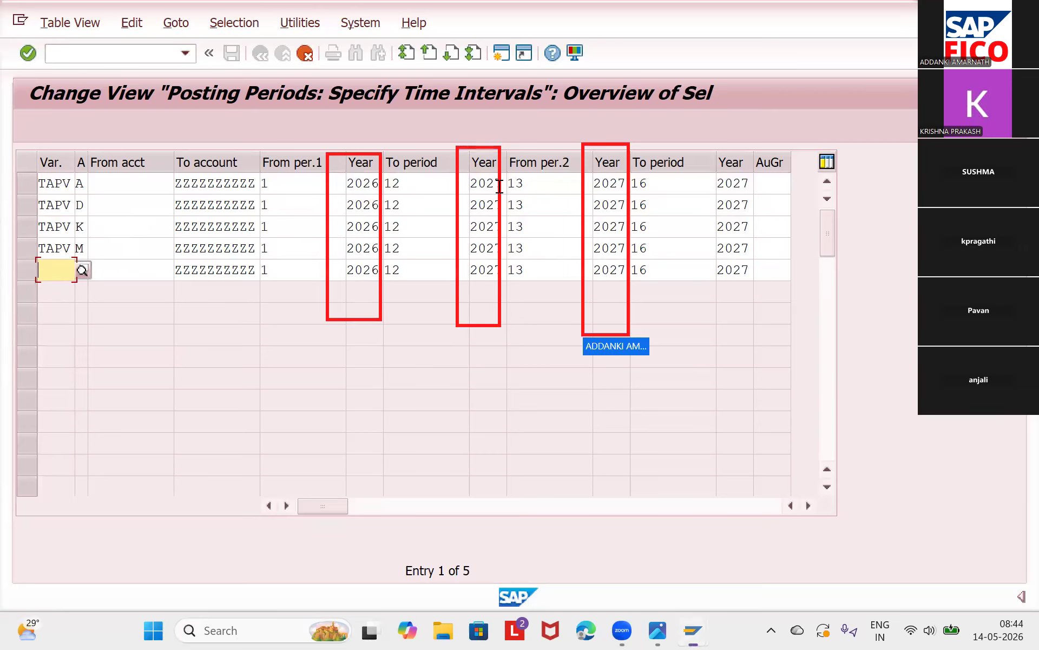
{"action": "type", "text": "TAPV"}
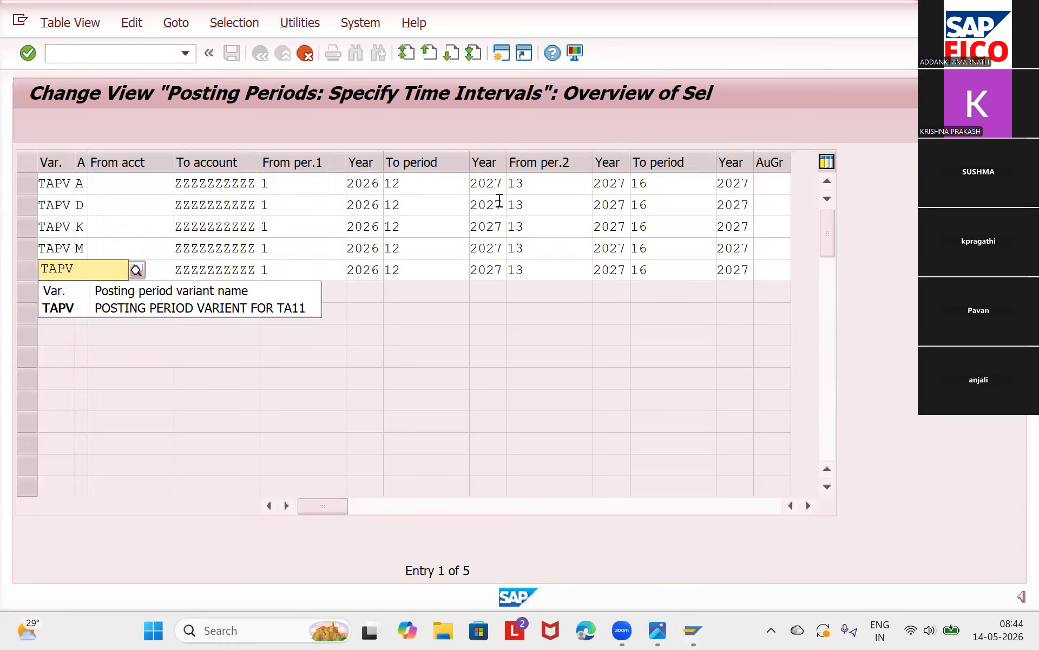
Set the ending year of the first period interval to 2026 for all five TAPV entries
{"action": "left_click", "coordinate": [490, 184]}
{"action": "key", "text": "BackSpace"}
{"action": "type", "text": "6"}
{"action": "key", "text": "Down"}
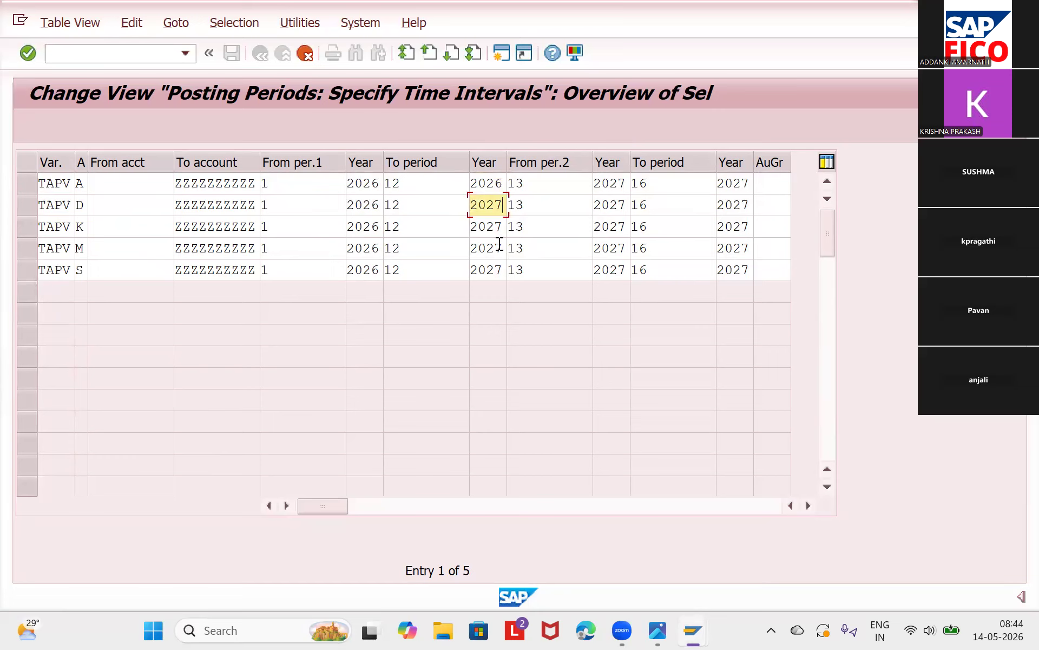
{"action": "key", "text": "BackSpace"}
{"action": "type", "text": "6"}
{"action": "key", "text": "Down"}
{"action": "key", "text": "BackSpace"}
{"action": "type", "text": "6"}
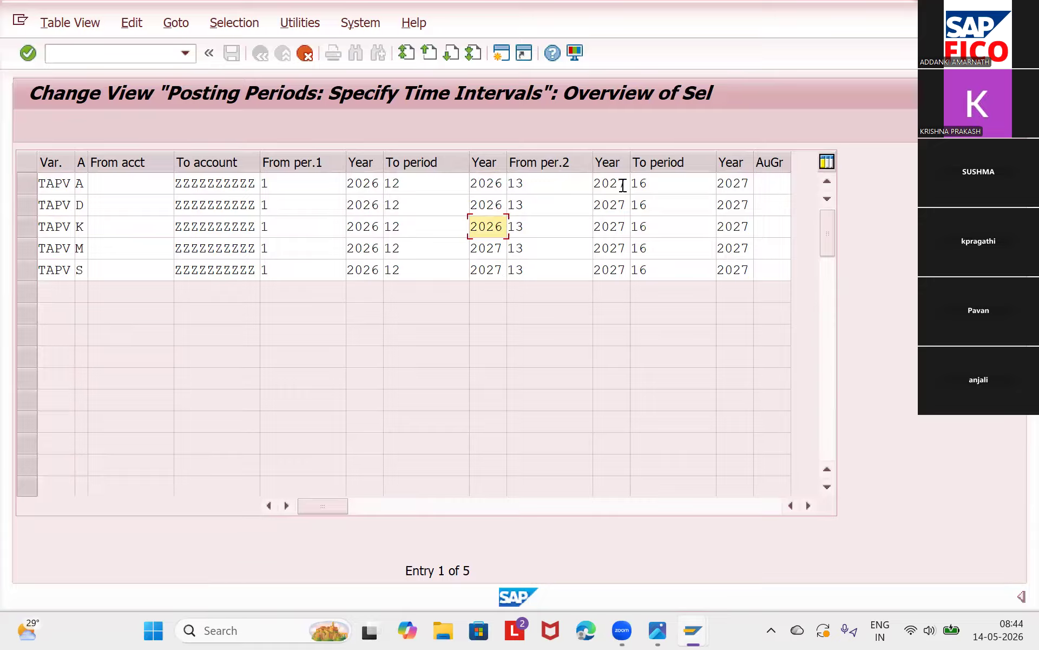
{"action": "key", "text": "Down"}
{"action": "key", "text": "BackSpace"}
{"action": "type", "text": "6"}
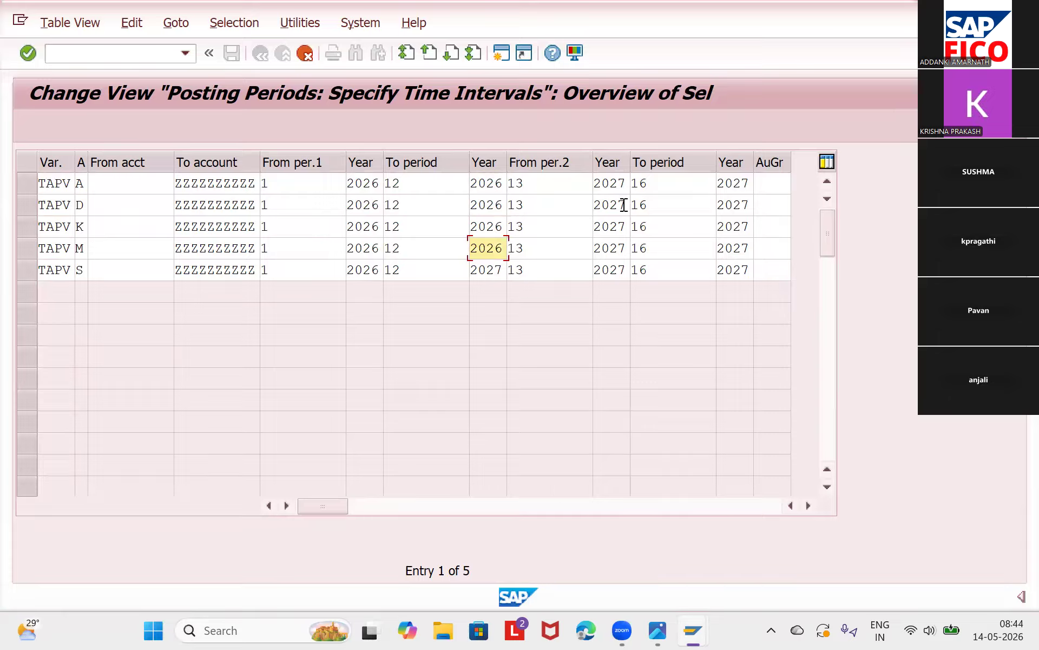
{"action": "key", "text": "Down"}
{"action": "key", "text": "BackSpace"}
{"action": "type", "text": "6"}
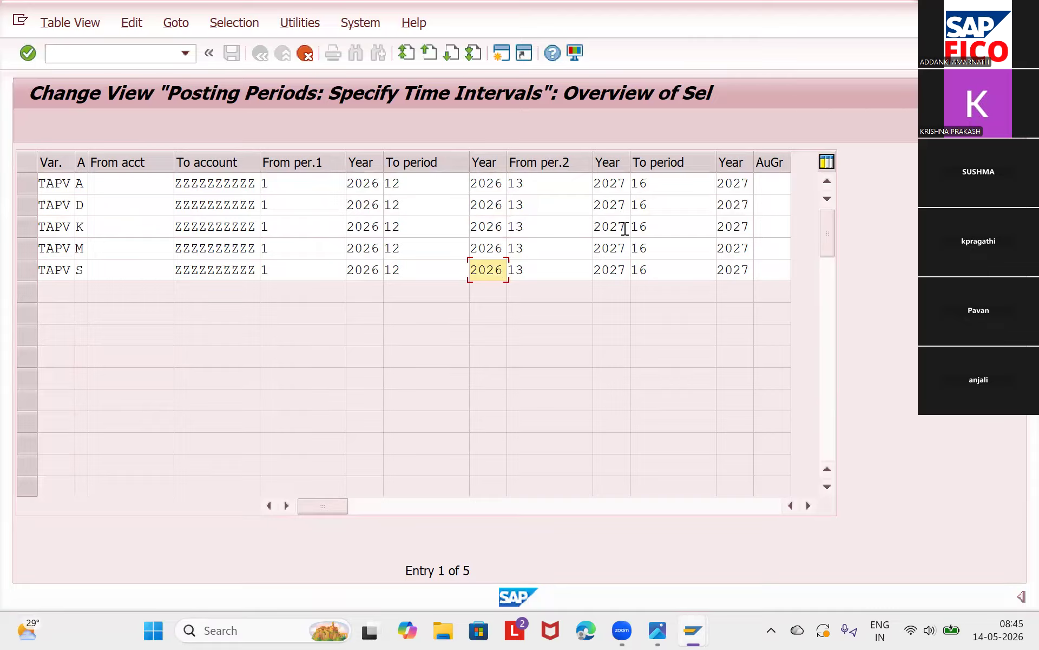
Set the starting year of the second period interval to 2026 for all five TAPV entries
{"action": "left_click", "coordinate": [624, 184]}
{"action": "key", "text": "BackSpace"}
{"action": "type", "text": "6"}
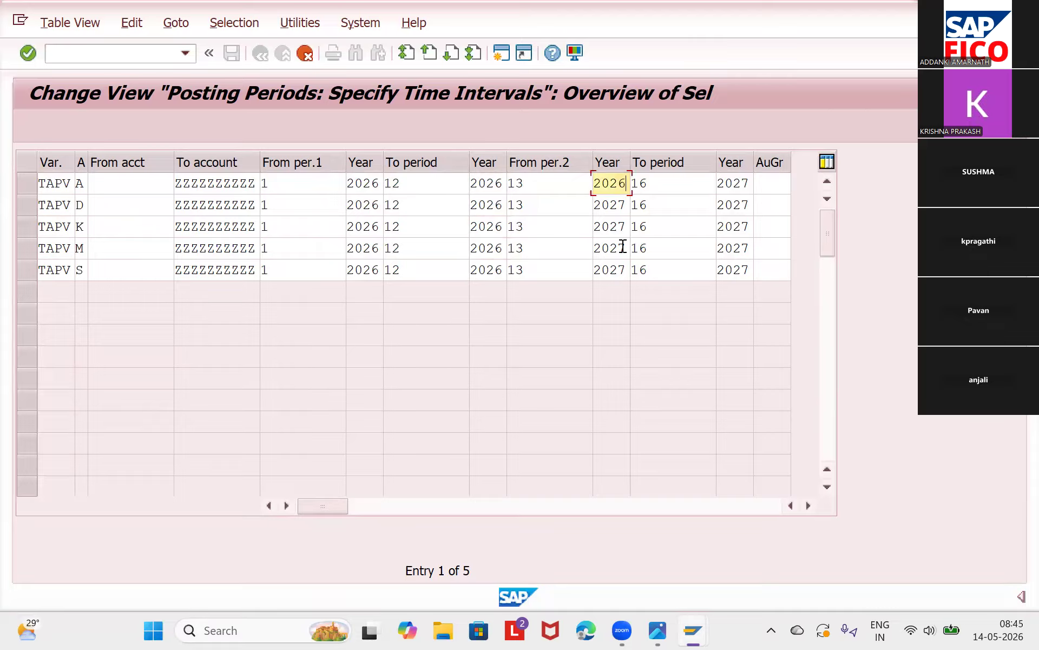
{"action": "key", "text": "Down"}
{"action": "key", "text": "BackSpace"}
{"action": "type", "text": "6"}
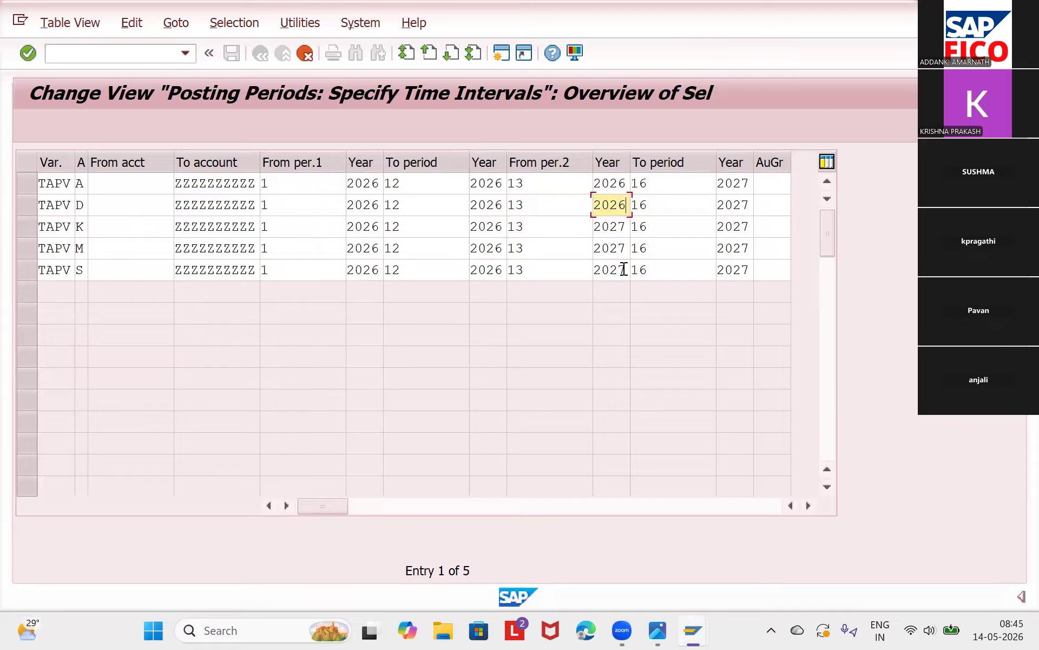
{"action": "key", "text": "Down"}
{"action": "key", "text": "BackSpace"}
{"action": "type", "text": "6"}
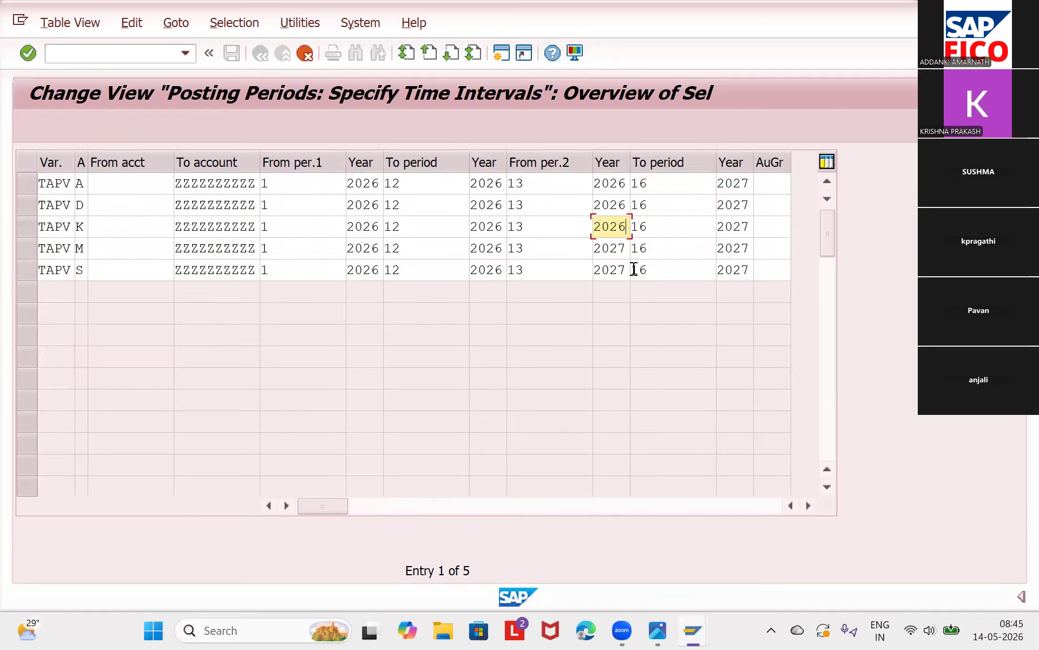
{"action": "key", "text": "Down"}
{"action": "key", "text": "BackSpace"}
{"action": "type", "text": "6"}
{"action": "key", "text": "Down"}
{"action": "key", "text": "BackSpace"}
{"action": "type", "text": "6"}
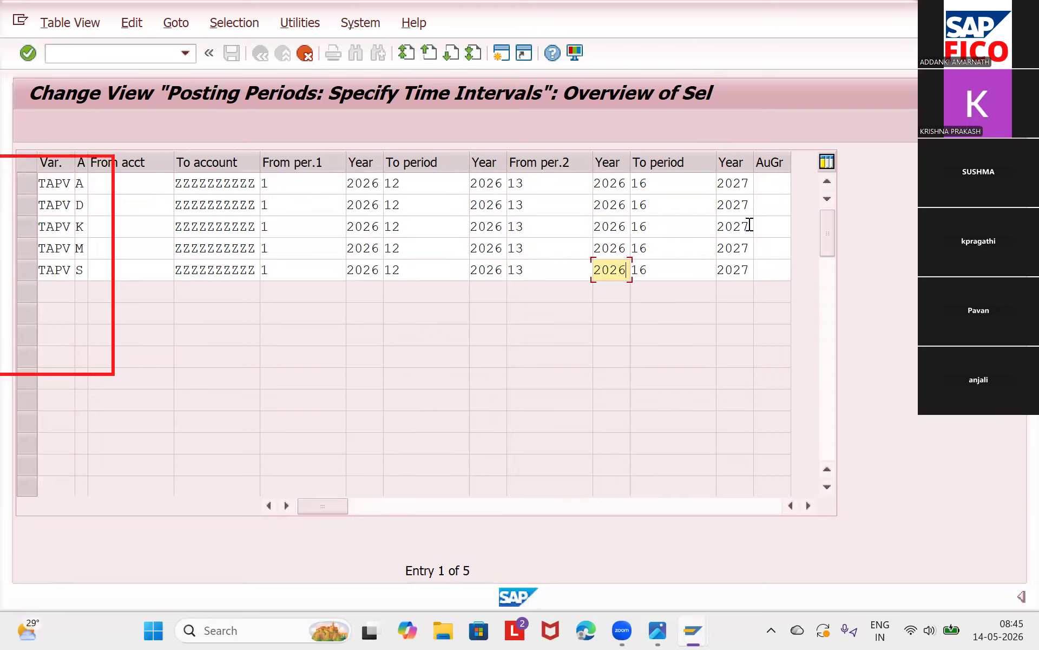
Set the ending year of the second period interval to 2026 for all five TAPV entries and save them with the Customizing request
{"action": "left_click", "coordinate": [749, 184]}
{"action": "key", "text": "BackSpace"}
{"action": "type", "text": "6"}
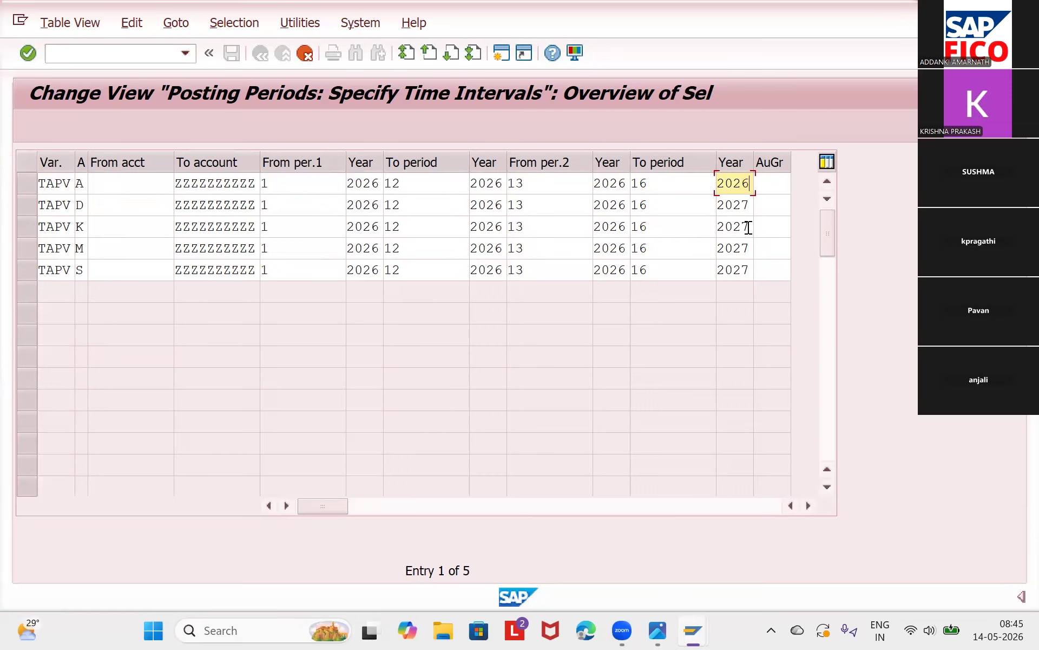
{"action": "key", "text": "Down"}
{"action": "key", "text": "BackSpace"}
{"action": "type", "text": "6"}
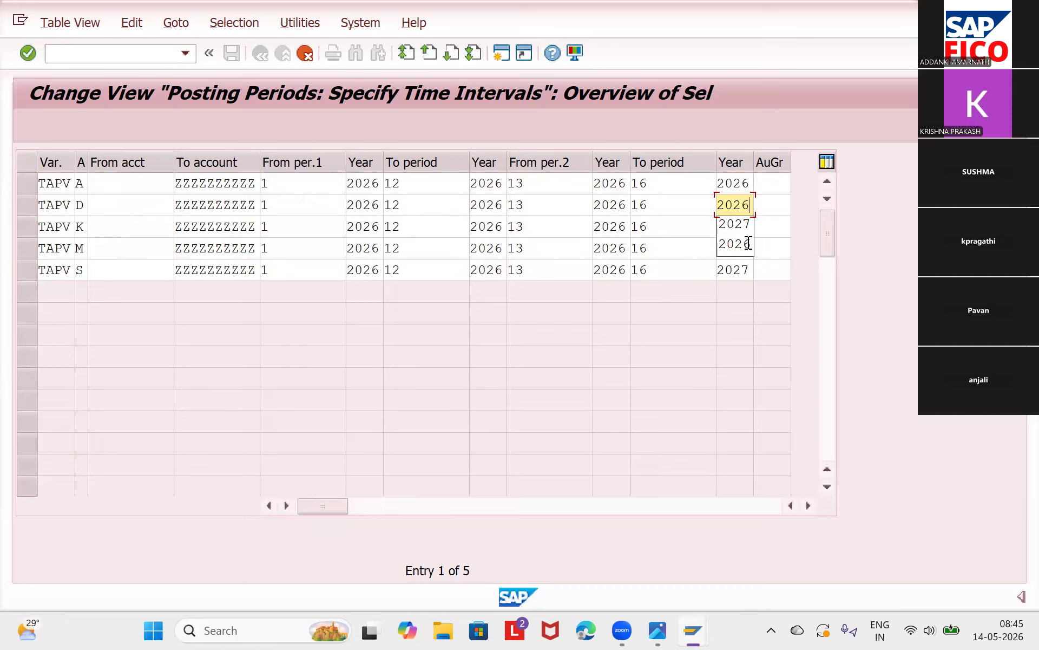
{"action": "key", "text": "Down"}
{"action": "key", "text": "BackSpace"}
{"action": "type", "text": "6"}
{"action": "key", "text": "Down"}
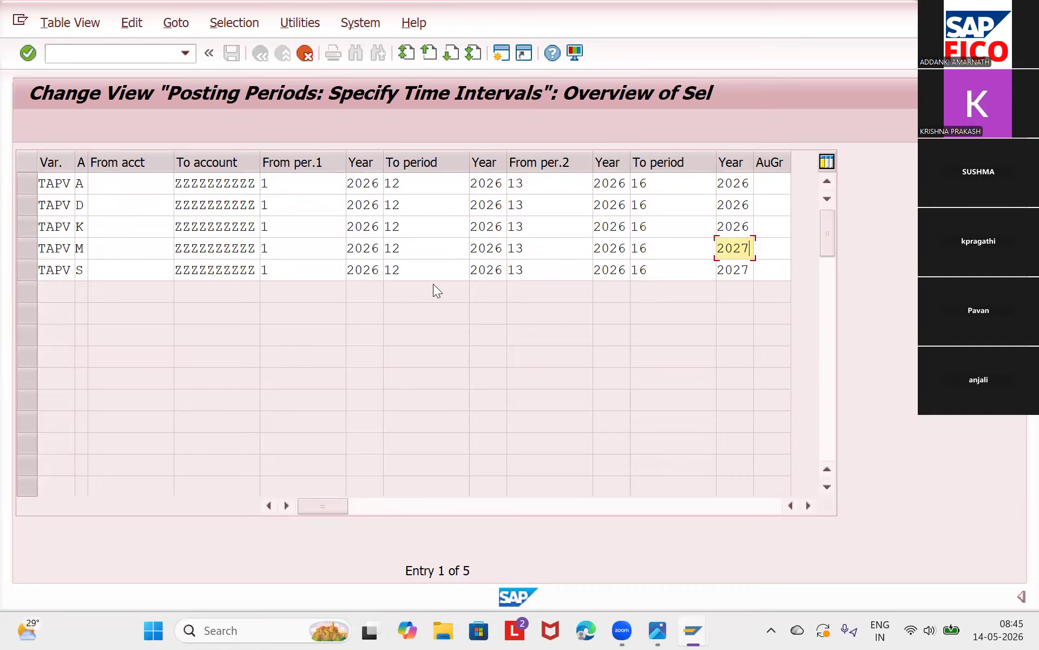
{"action": "key", "text": "BackSpace"}
{"action": "type", "text": "6"}
{"action": "key", "text": "Down"}
{"action": "key", "text": "BackSpace"}
{"action": "type", "text": "6"}
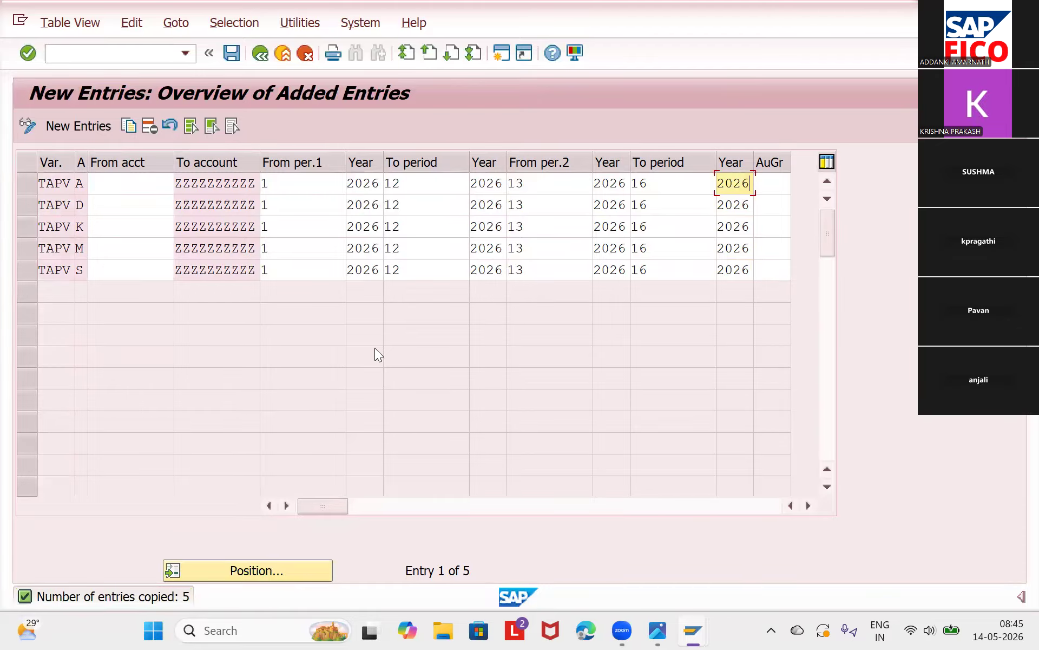
{"action": "key", "text": "ctrl+s"}
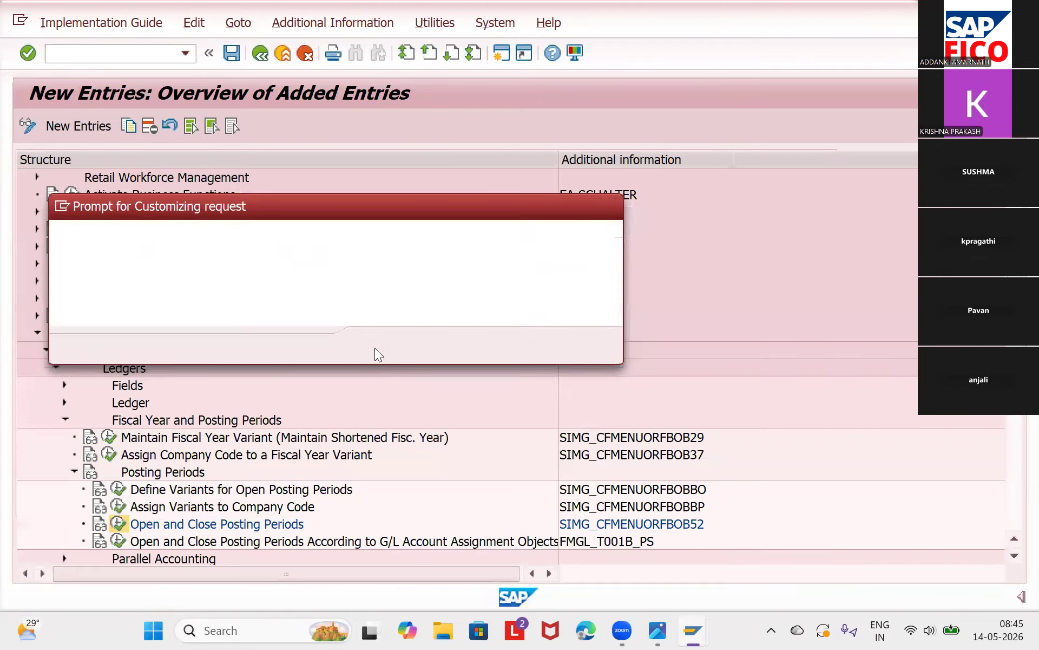
{"action": "left_click", "coordinate": [376, 348]}
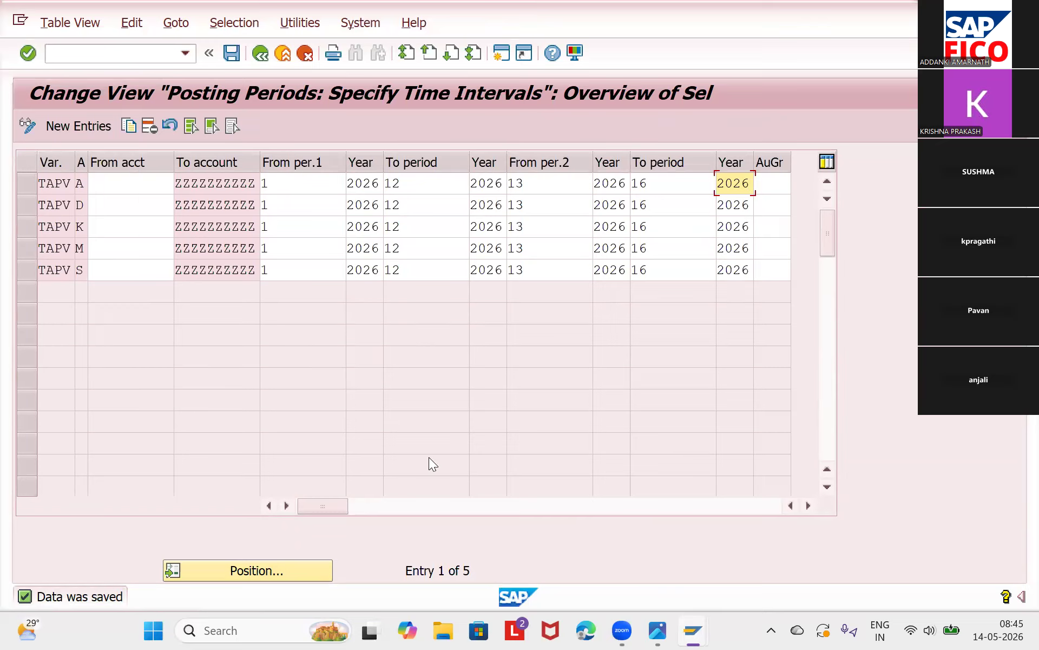
Switch to the global settings checklist image in Photos to check the next configuration item, and return to the SAP session
{"action": "mouse_move", "coordinate": [658, 631]}
{"action": "left_click", "coordinate": [659, 553]}
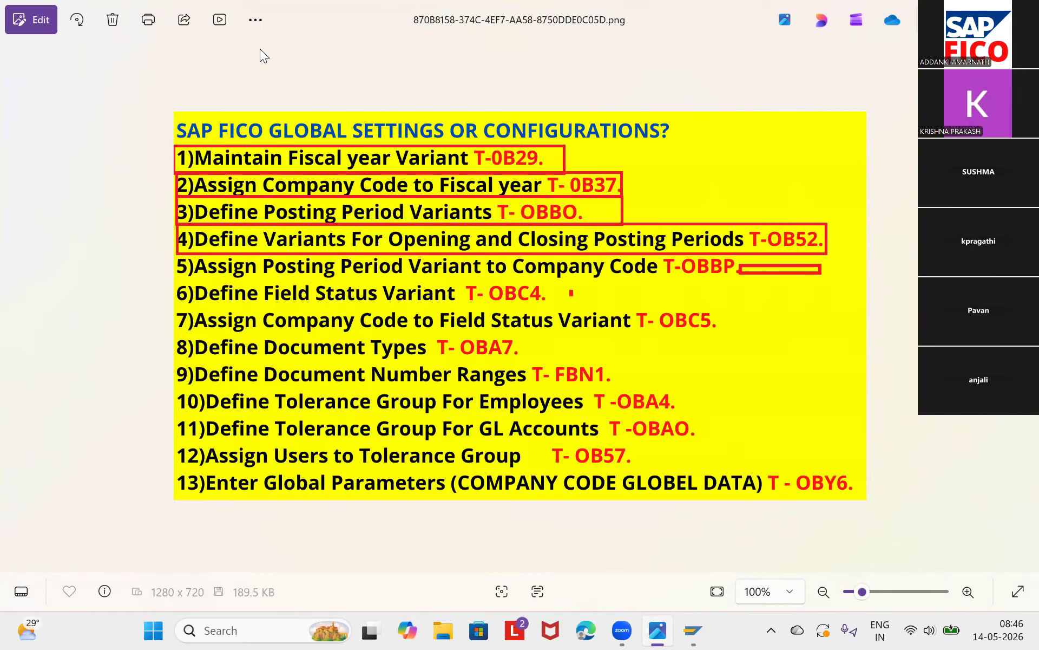
{"action": "mouse_move", "coordinate": [694, 631]}
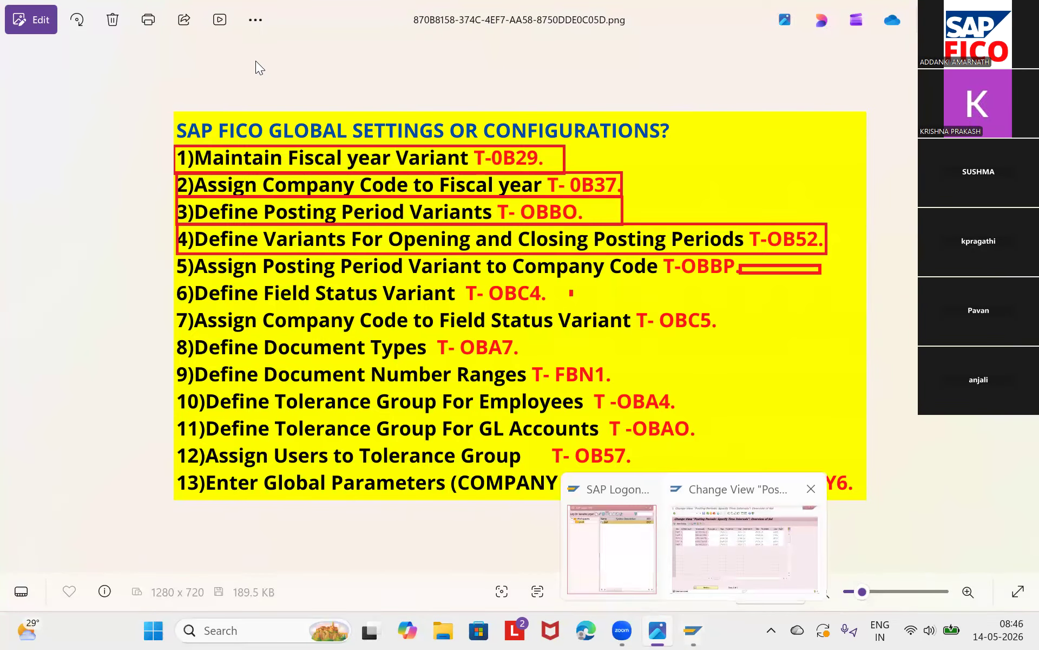
{"action": "left_click", "coordinate": [744, 549]}
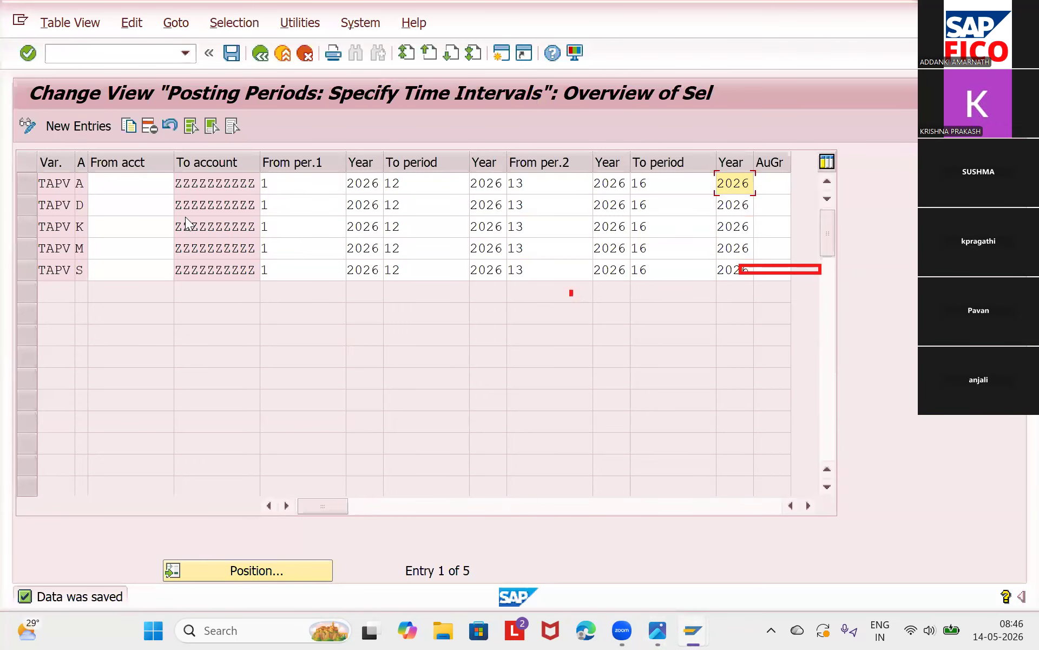
Open the Assign Variants to Company Code activity in the implementation guide and position the list at company code TA11
{"action": "key", "text": "F3"}
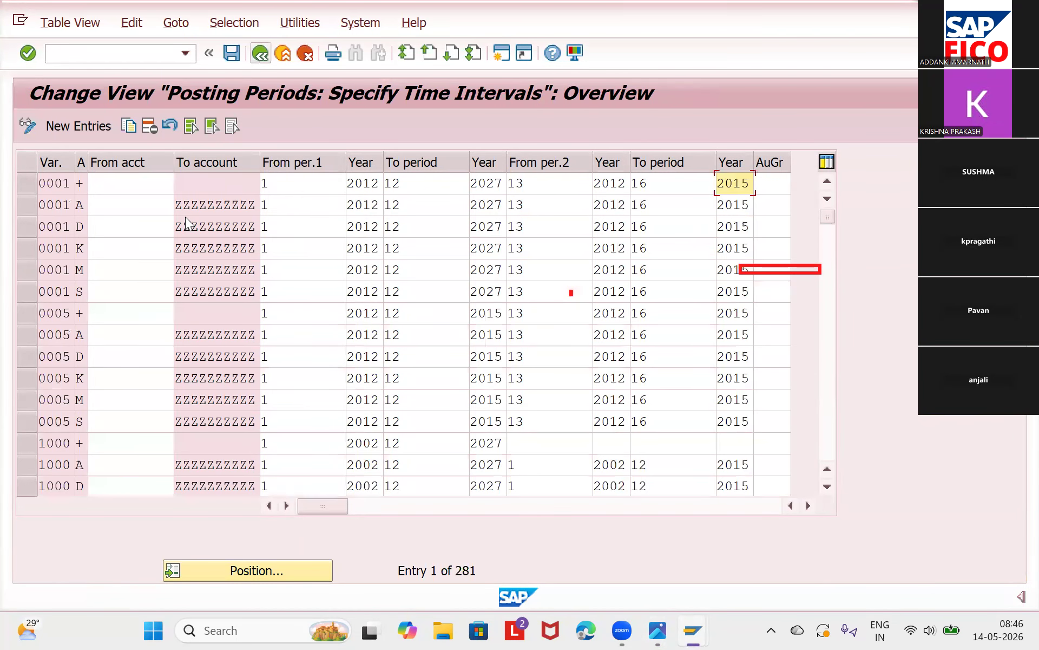
{"action": "key", "text": "F3"}
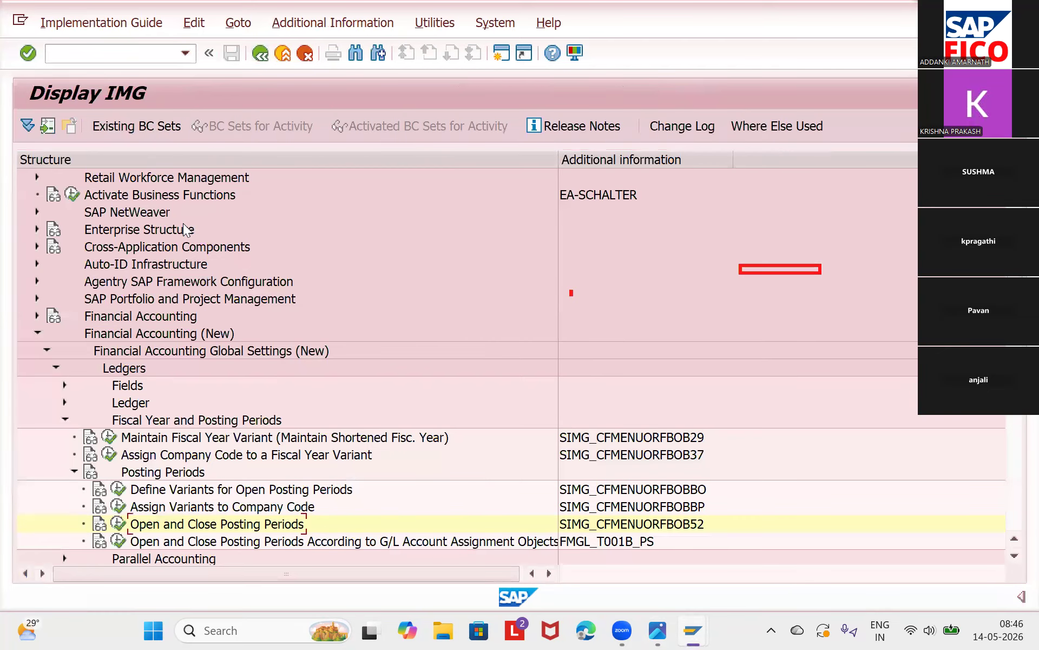
{"action": "scroll", "coordinate": [185, 232], "scroll_direction": "down", "scroll_amount": 1}
{"action": "scroll", "coordinate": [186, 233], "scroll_direction": "up", "scroll_amount": 1}
{"action": "scroll", "coordinate": [120, 478], "scroll_direction": "down", "scroll_amount": 2}
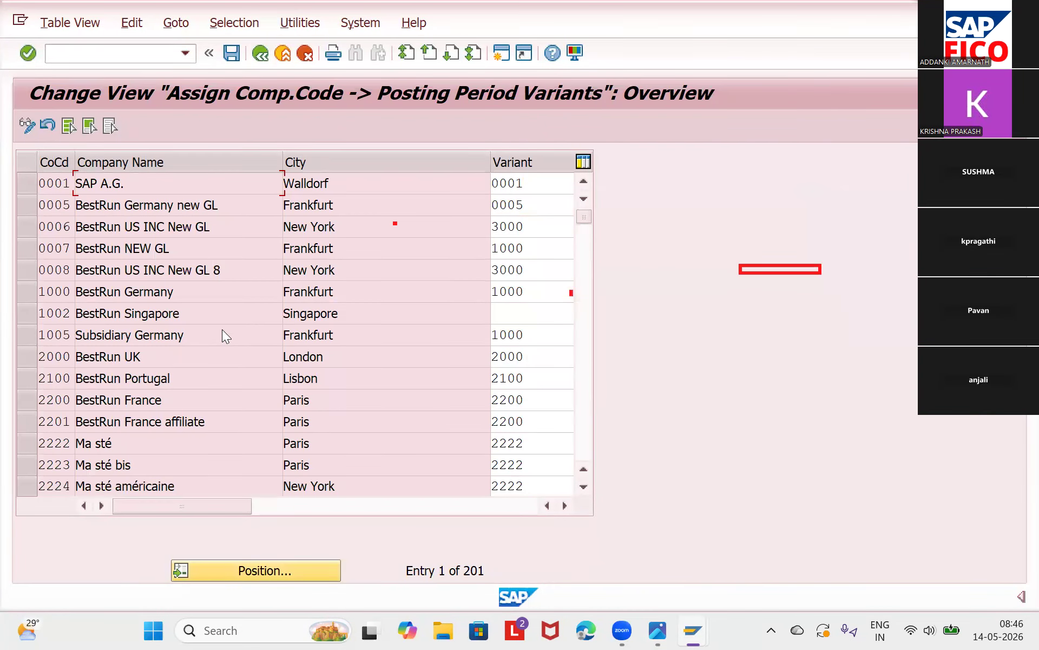
{"action": "left_click", "coordinate": [255, 571]}
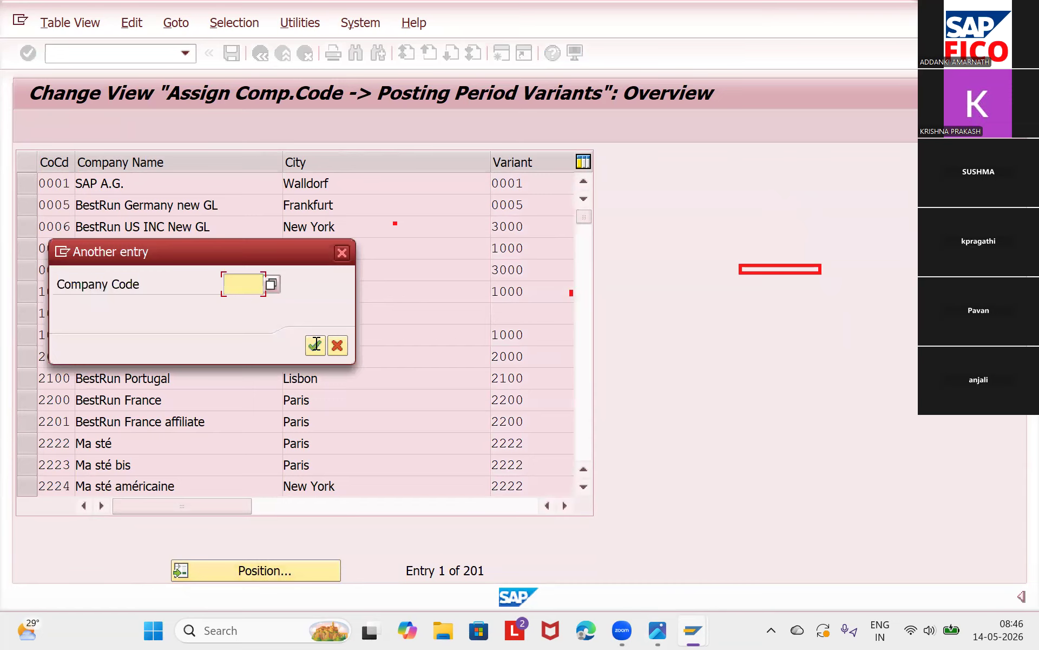
{"action": "type", "text": "TA11"}
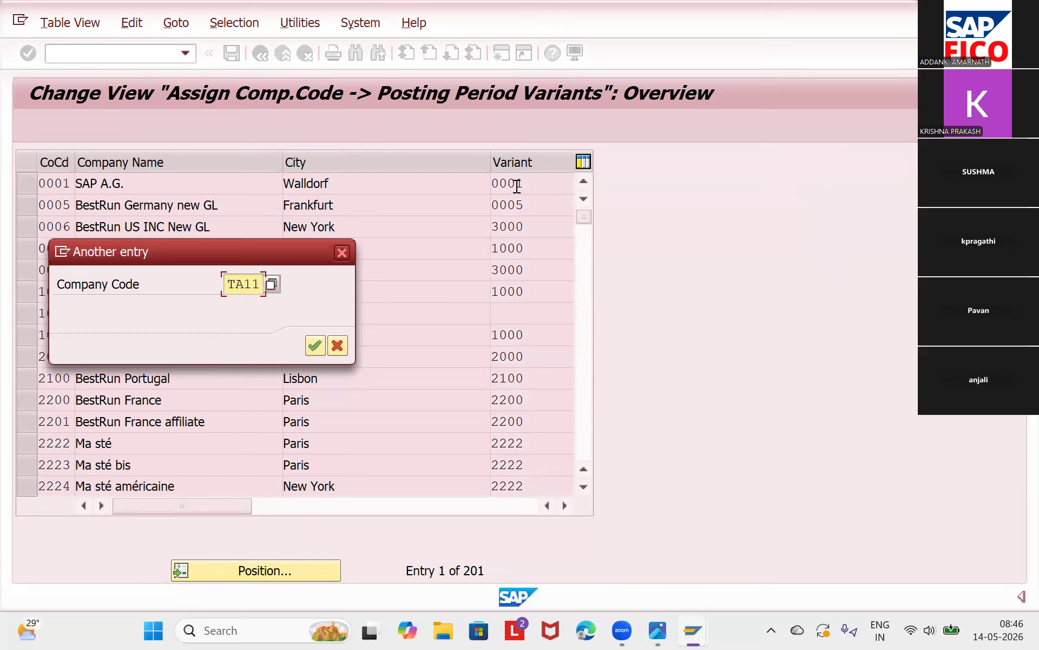
{"action": "key", "text": "Return"}
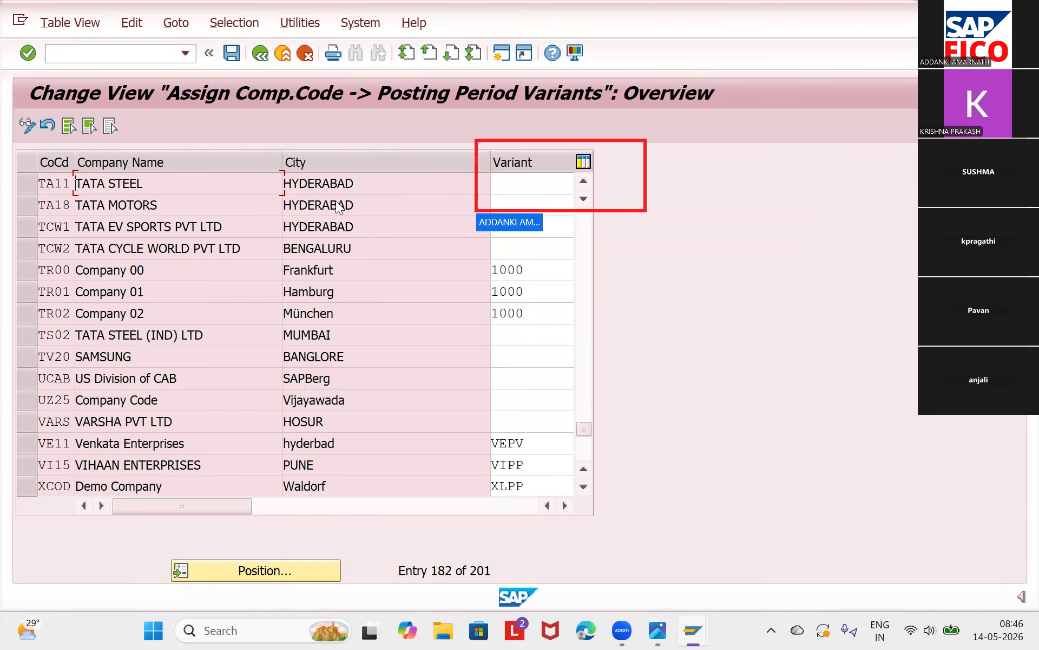
Assign posting period variant TAPV to company code TA11 and save with the Customizing request
{"action": "key", "text": "Tab"}
{"action": "type", "text": "T"}
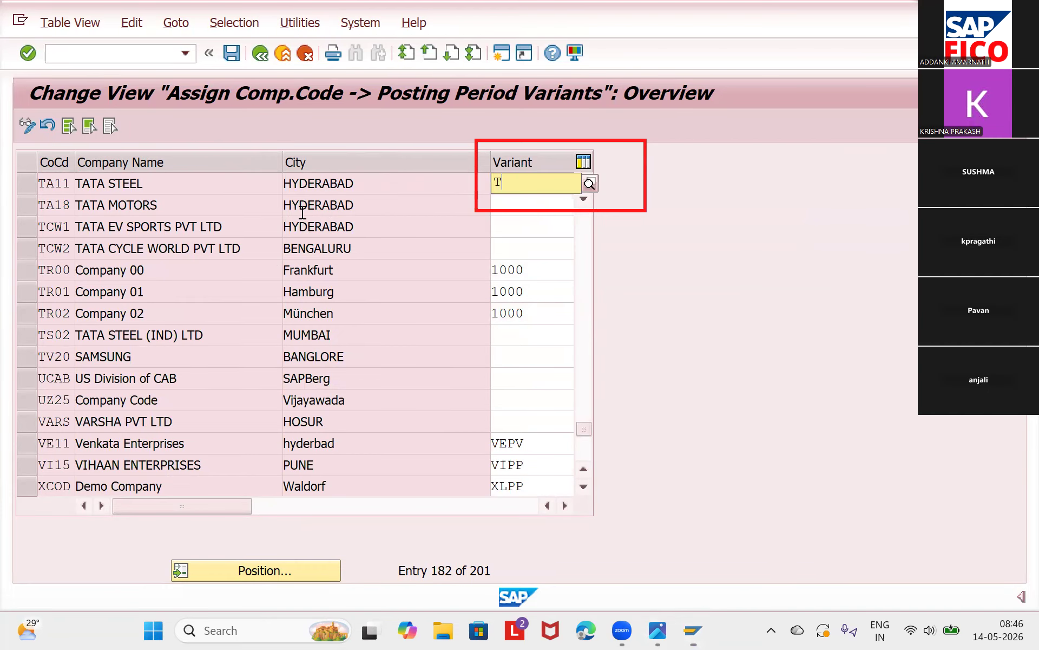
{"action": "type", "text": "APV"}
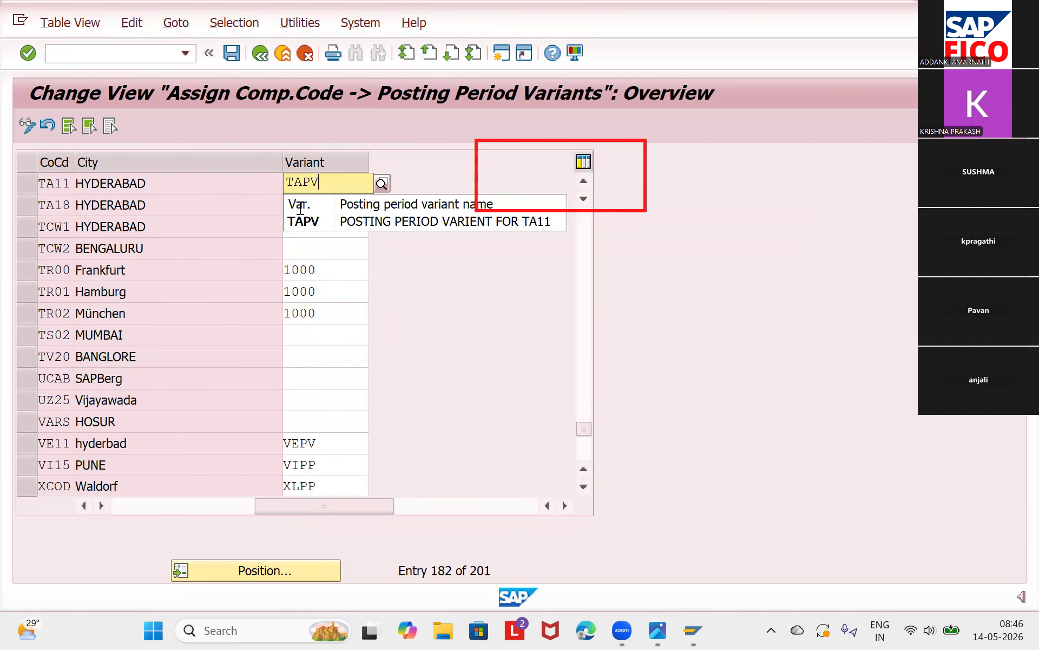
{"action": "key", "text": "Down"}
{"action": "key", "text": "Return"}
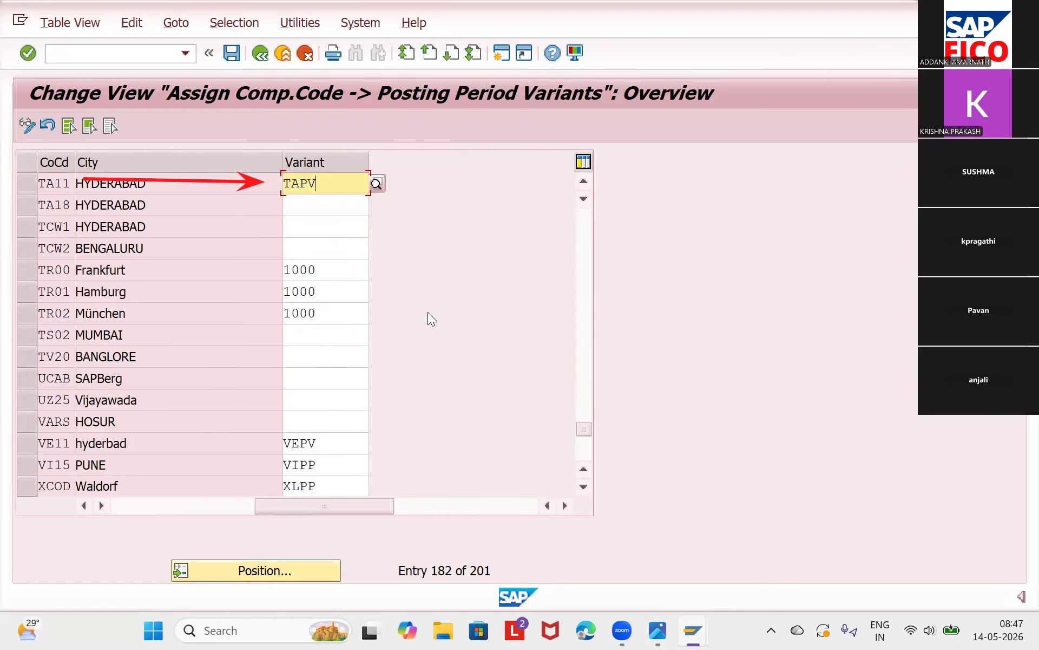
{"action": "key", "text": "ctrl+s"}
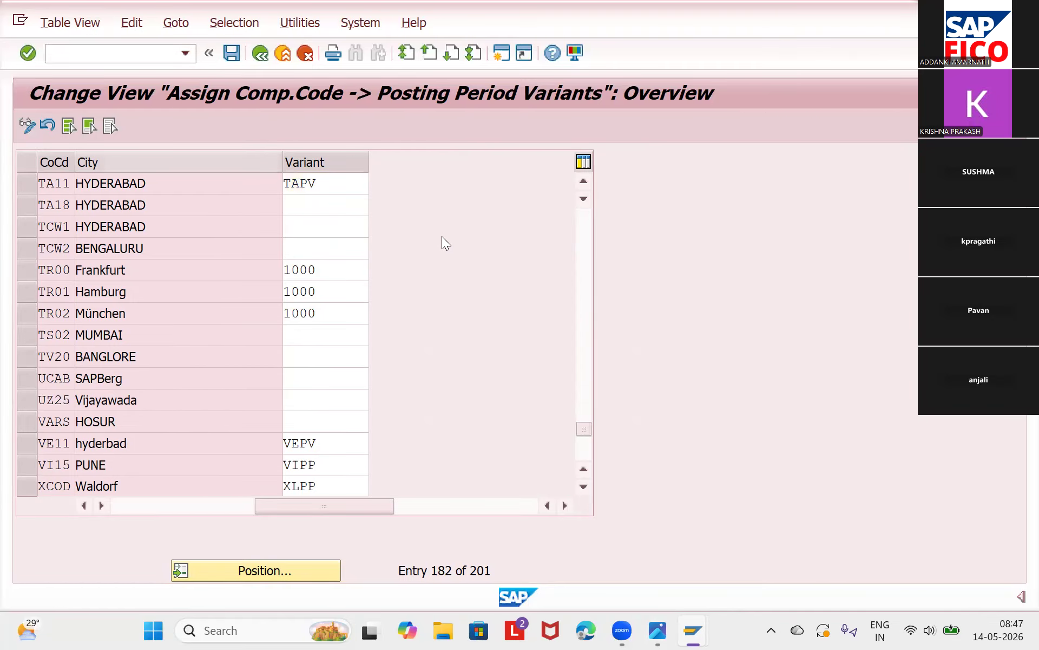
{"action": "key", "text": "Return"}
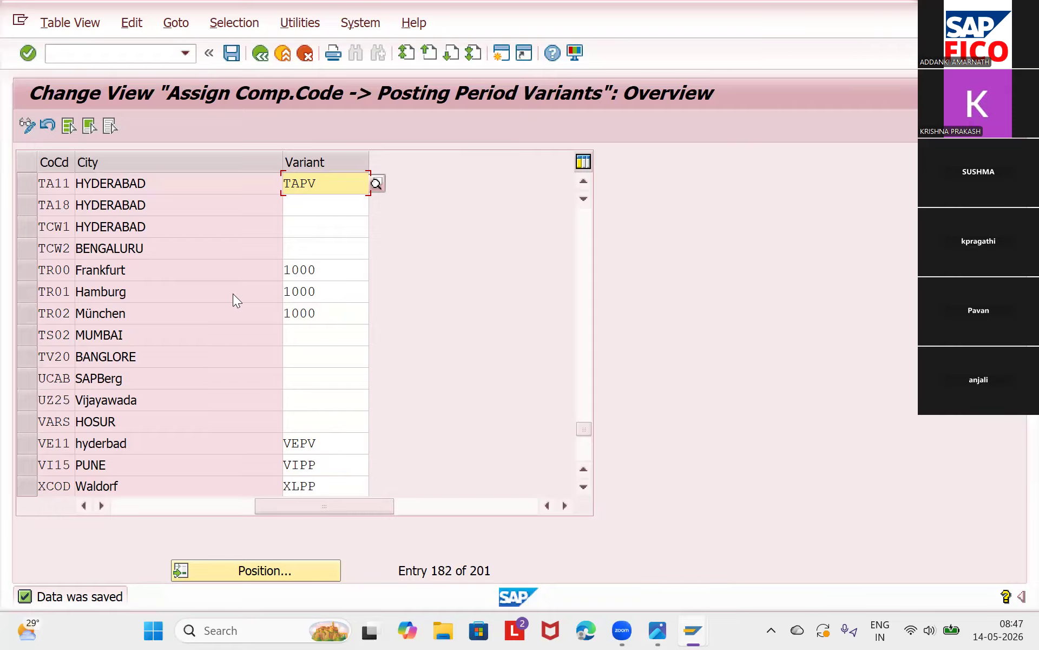
Check the global settings checklist image and open the Define Field Status Variants activity under Ledgers > Fields in the implementation guide
{"action": "key", "text": "alt+Tab"}
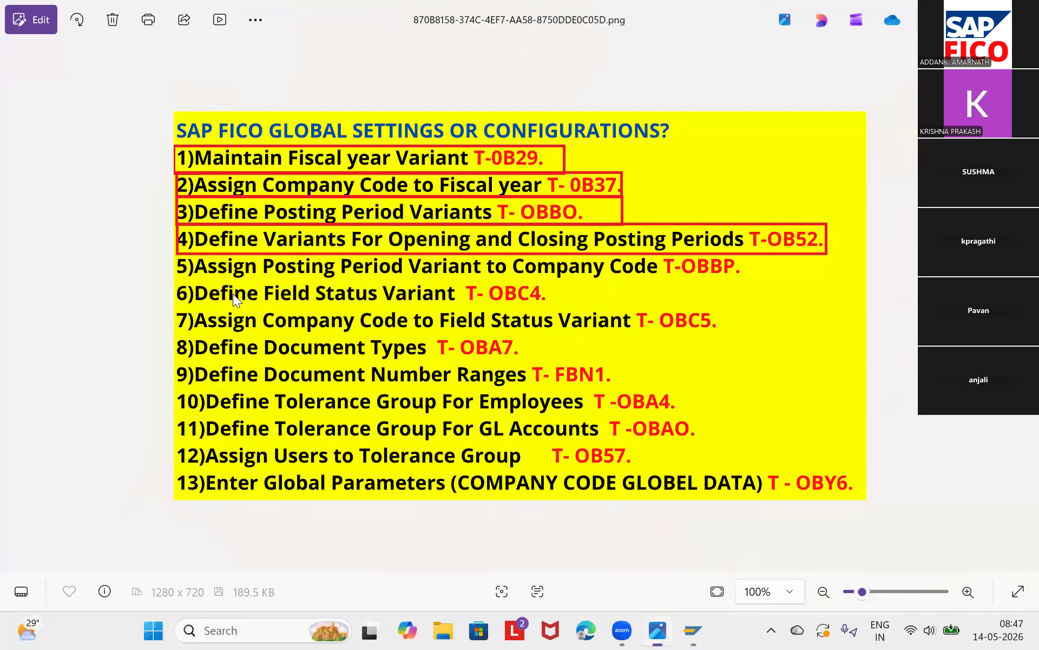
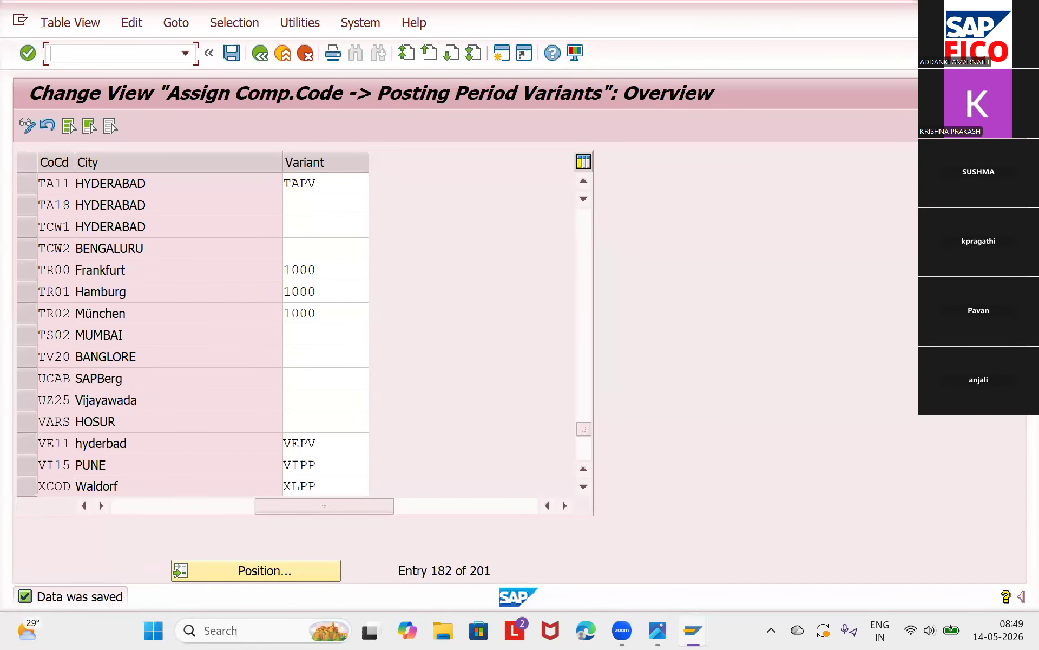
{"action": "type", "text": "/NOBC4"}
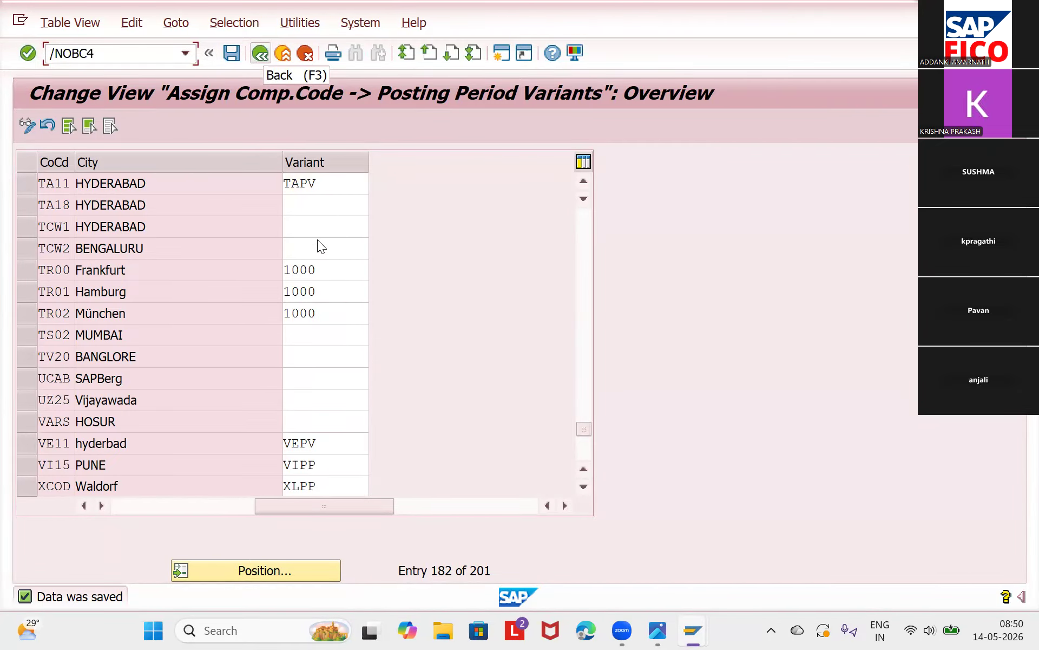
{"action": "key", "text": "F3"}
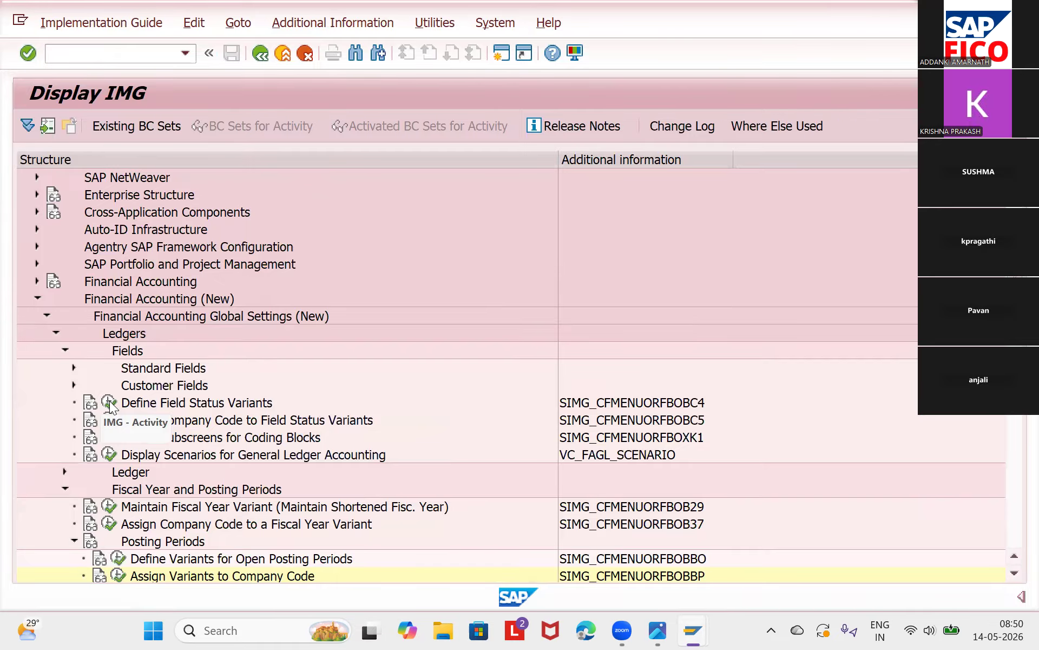
{"action": "left_click", "coordinate": [110, 401]}
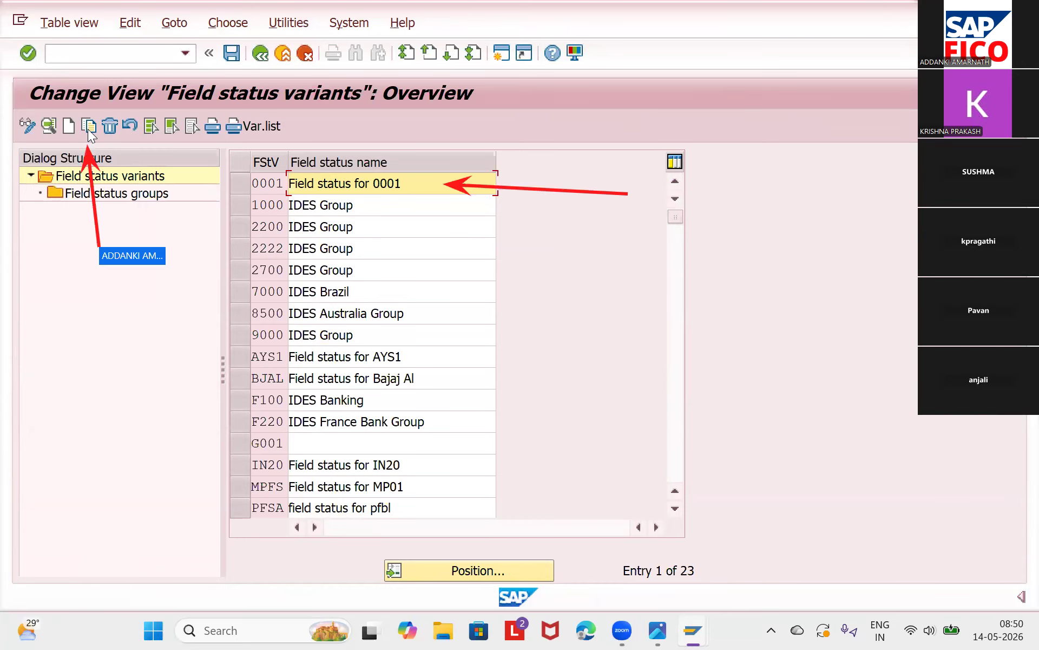
Copy field status variant 0001 and set the key of the copy to TAFV
{"action": "left_click", "coordinate": [240, 183]}
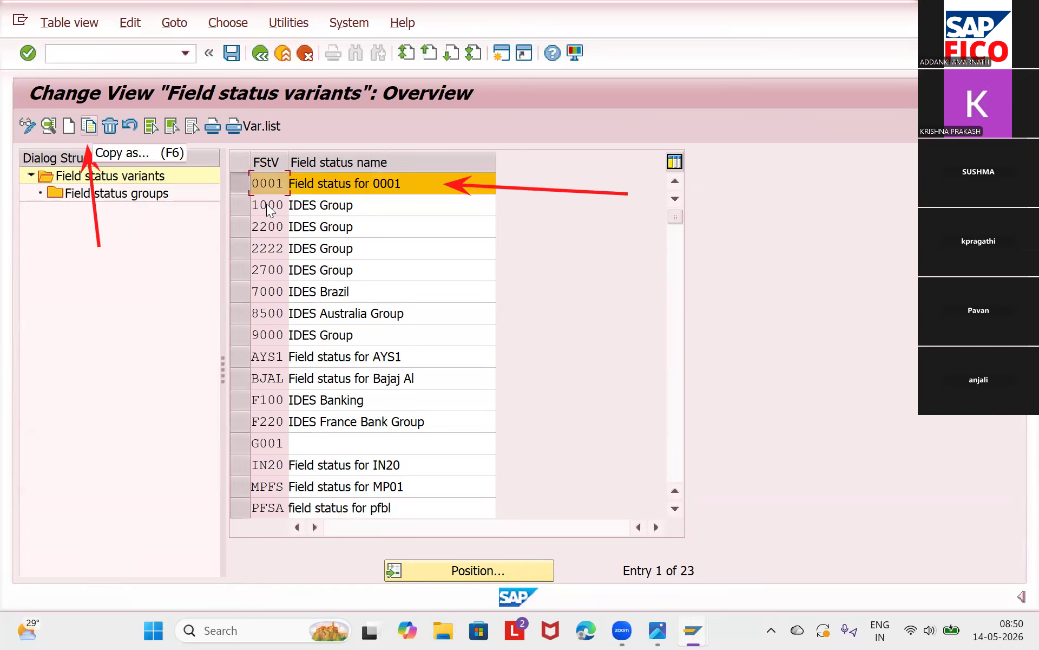
{"action": "key", "text": "F6"}
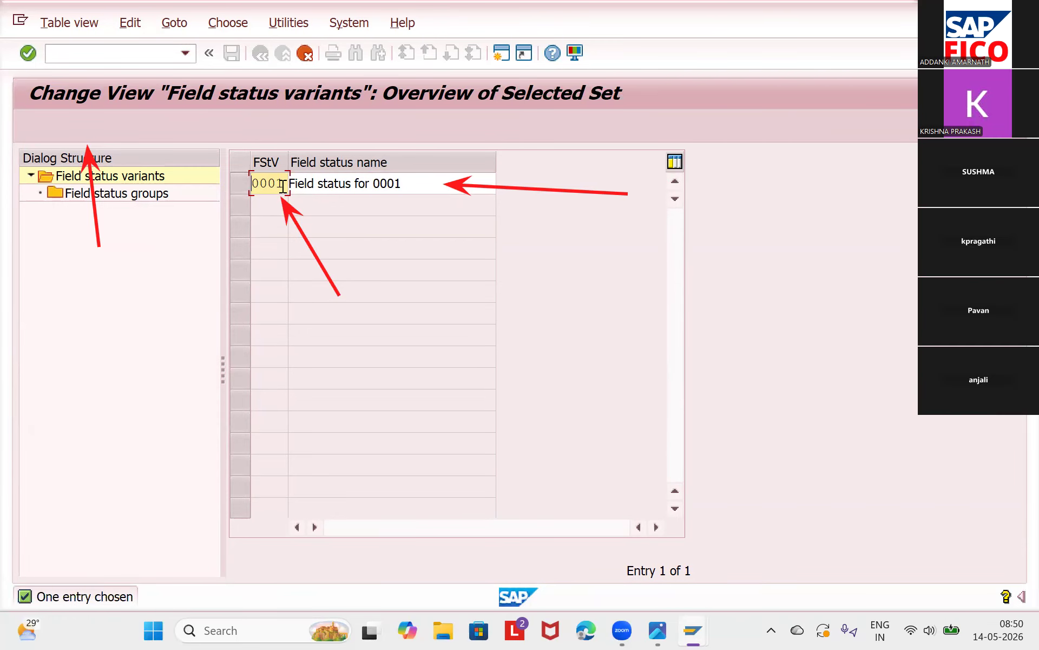
{"action": "left_click", "coordinate": [282, 185]}
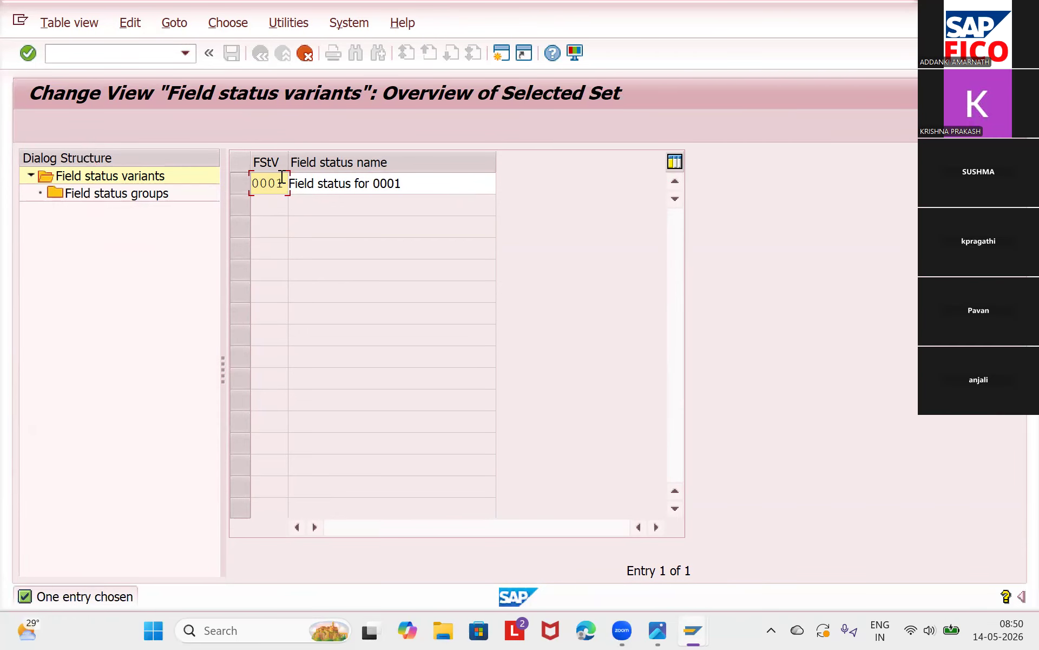
{"action": "key", "text": "BackSpace"}
{"action": "key", "text": "BackSpace"}
{"action": "key", "text": "BackSpace"}
{"action": "key", "text": "BackSpace"}
{"action": "type", "text": "TAFV"}
Name the copied variant TAFV "Field status for TA11"
{"action": "left_click", "coordinate": [418, 189]}
{"action": "key", "text": "BackSpace"}
{"action": "key", "text": "BackSpace"}
{"action": "key", "text": "BackSpace"}
{"action": "key", "text": "BackSpace"}
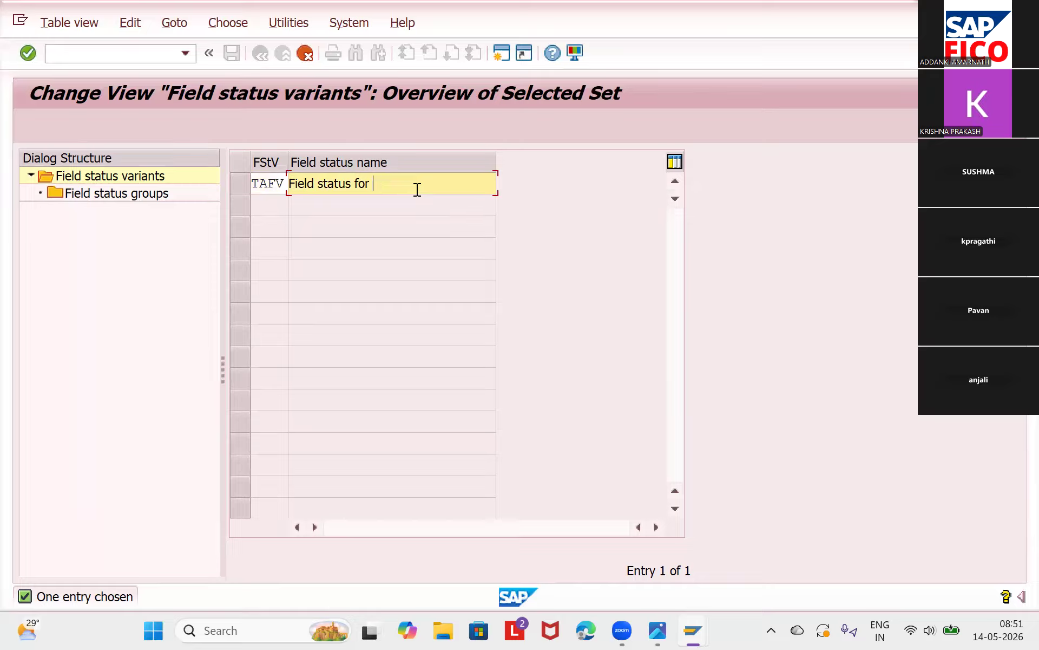
{"action": "type", "text": "TA11"}
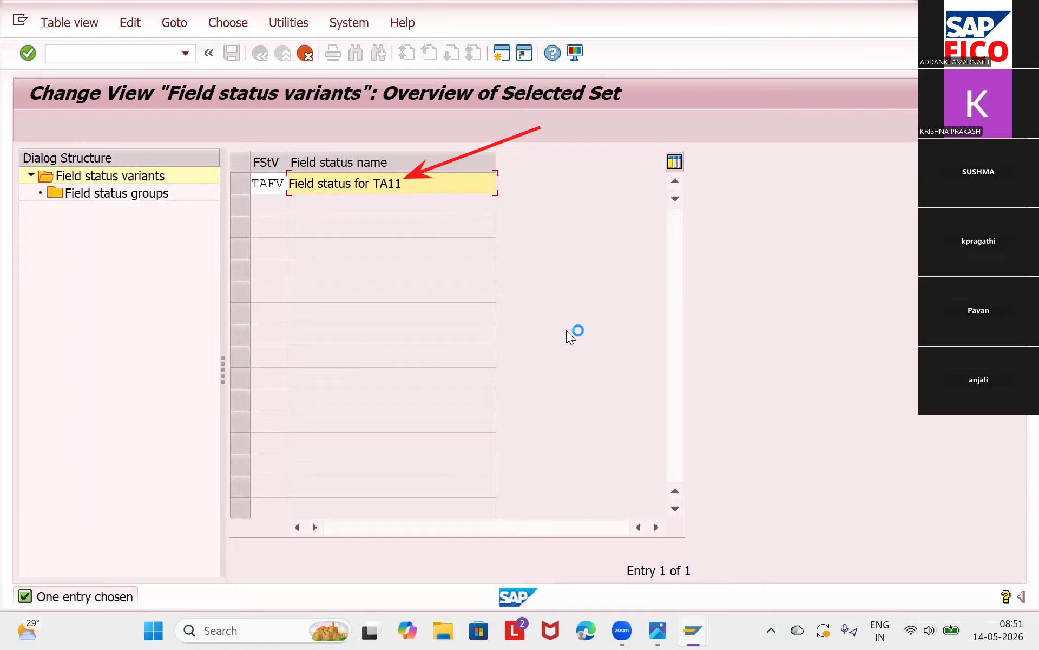
Copy variant TAFV with all its dependent entries and save it with the Customizing request
{"action": "key", "text": "Return"}
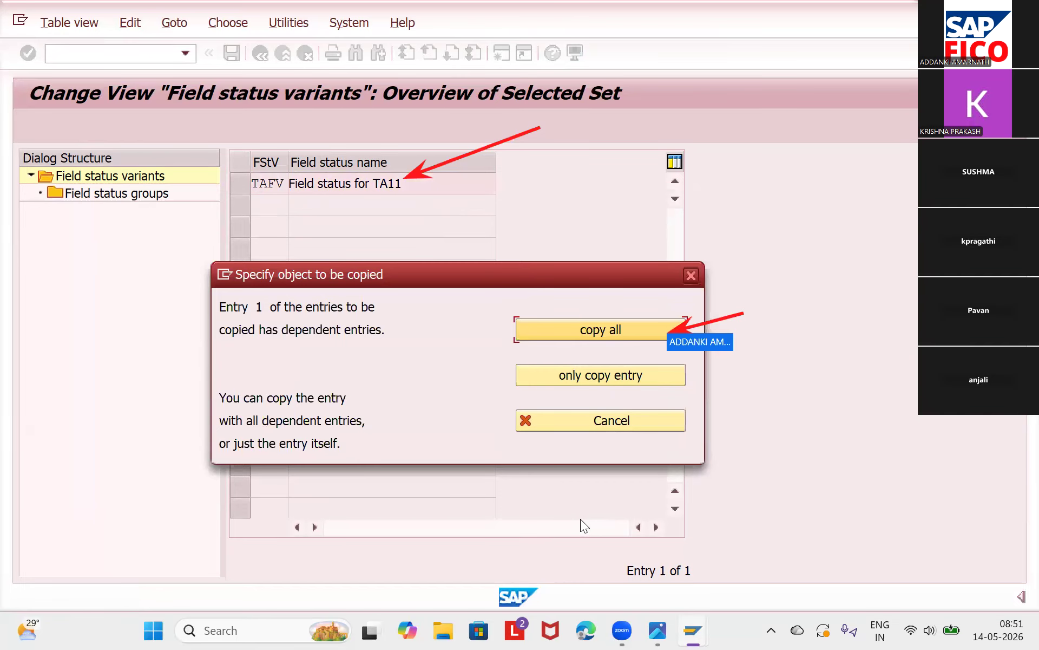
{"action": "key", "text": "Return"}
{"action": "left_click", "coordinate": [559, 594]}
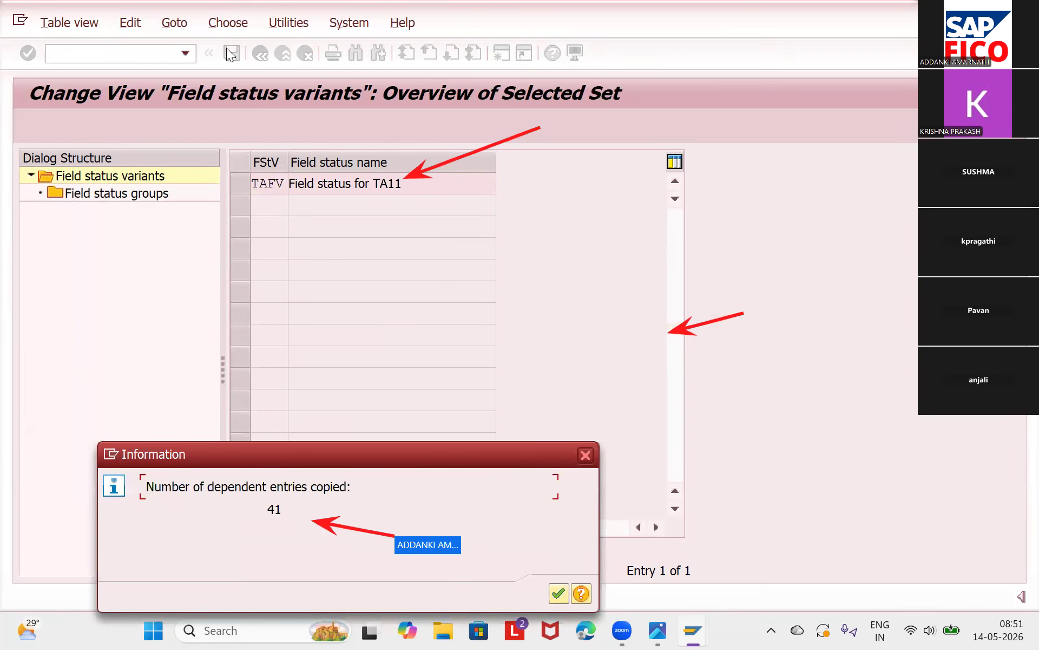
{"action": "key", "text": "Return"}
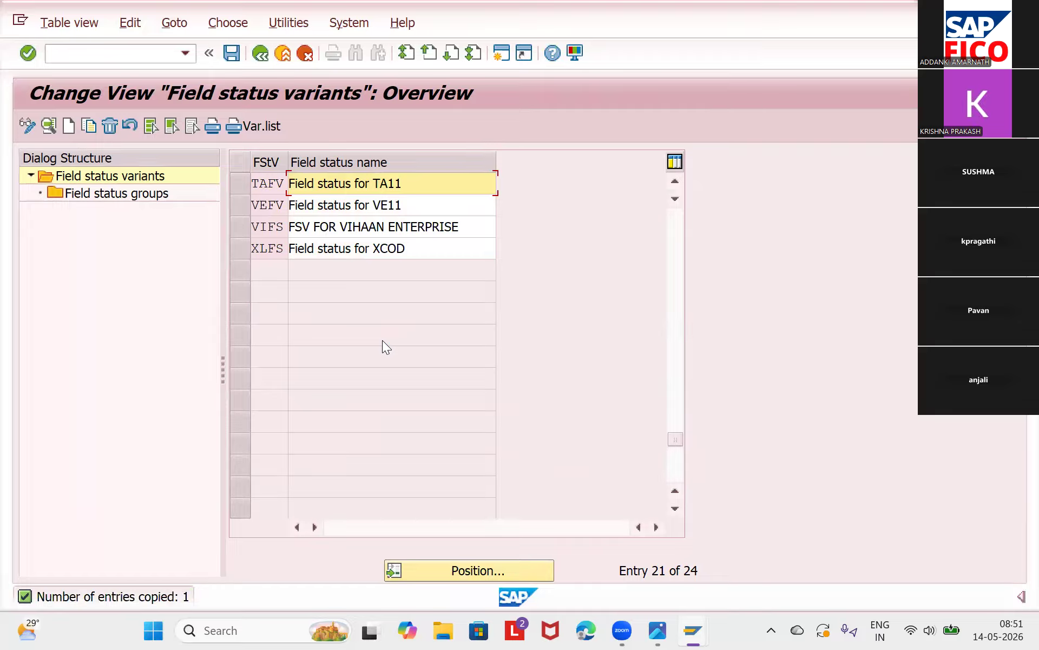
{"action": "key", "text": "ctrl+s"}
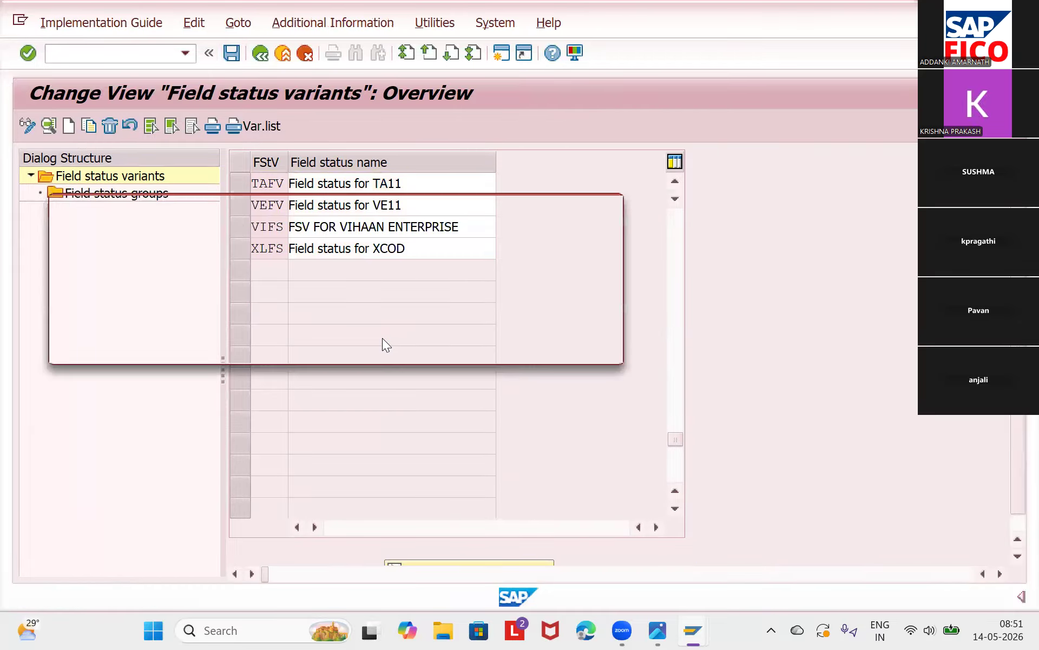
{"action": "left_click", "coordinate": [382, 340]}
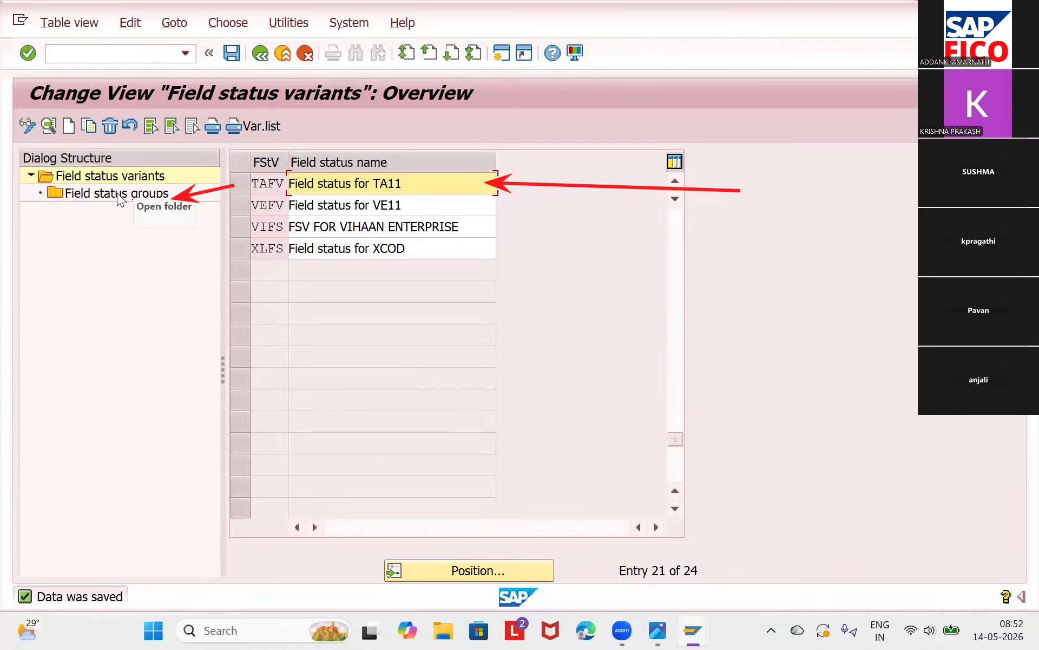
Open field status group G001 of variant TAFV and make the Text field in its General data a required entry
{"action": "left_click", "coordinate": [118, 176]}
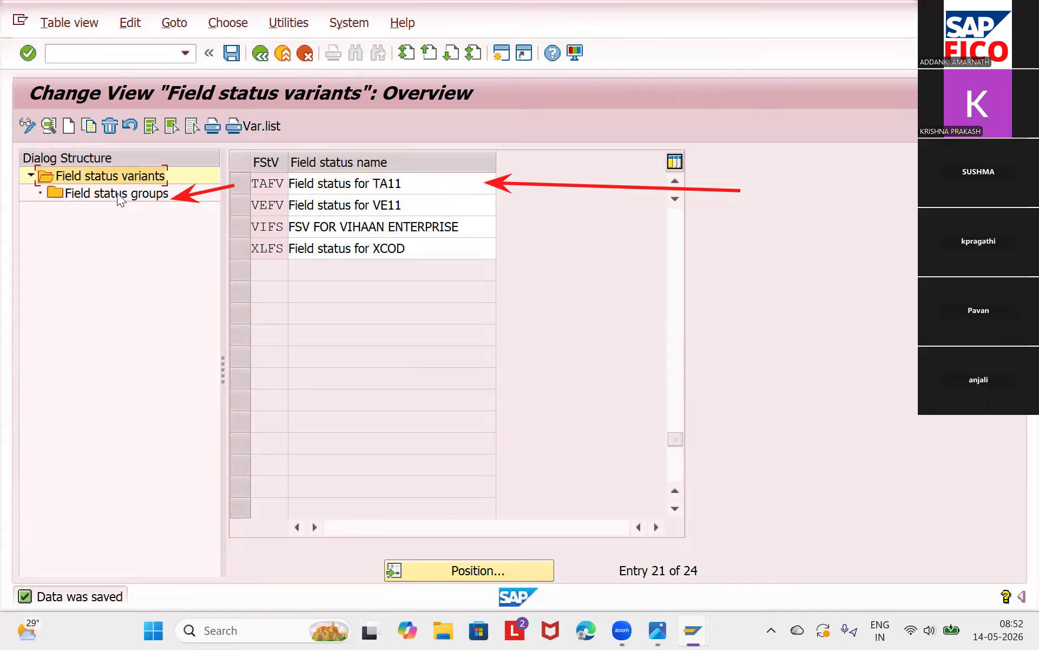
{"action": "left_click", "coordinate": [241, 183]}
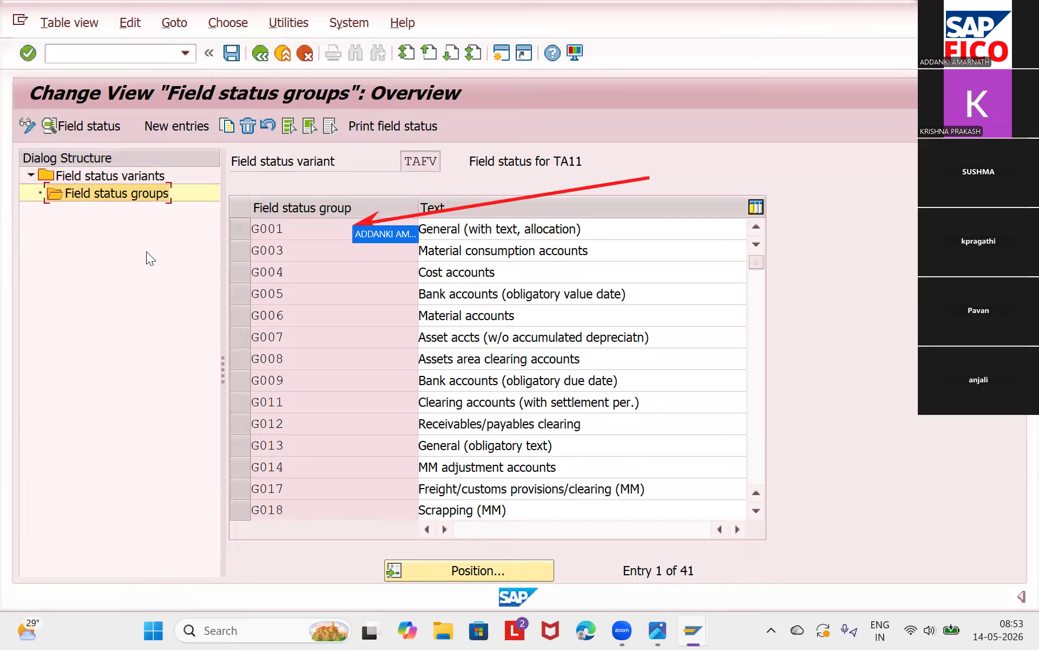
{"action": "double_click", "coordinate": [67, 271]}
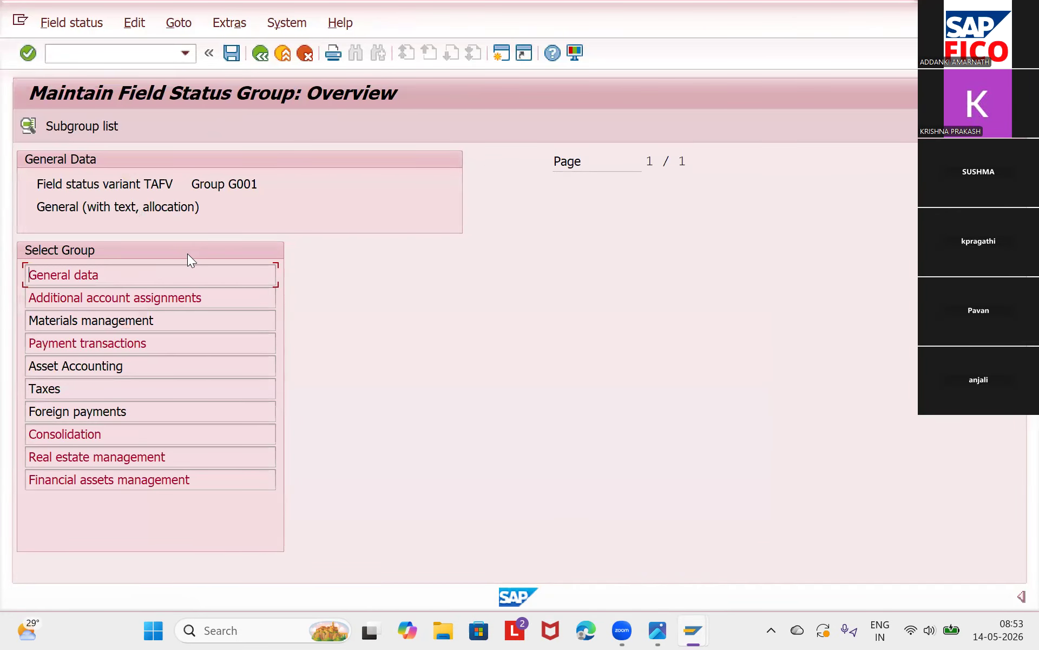
{"action": "double_click", "coordinate": [188, 254]}
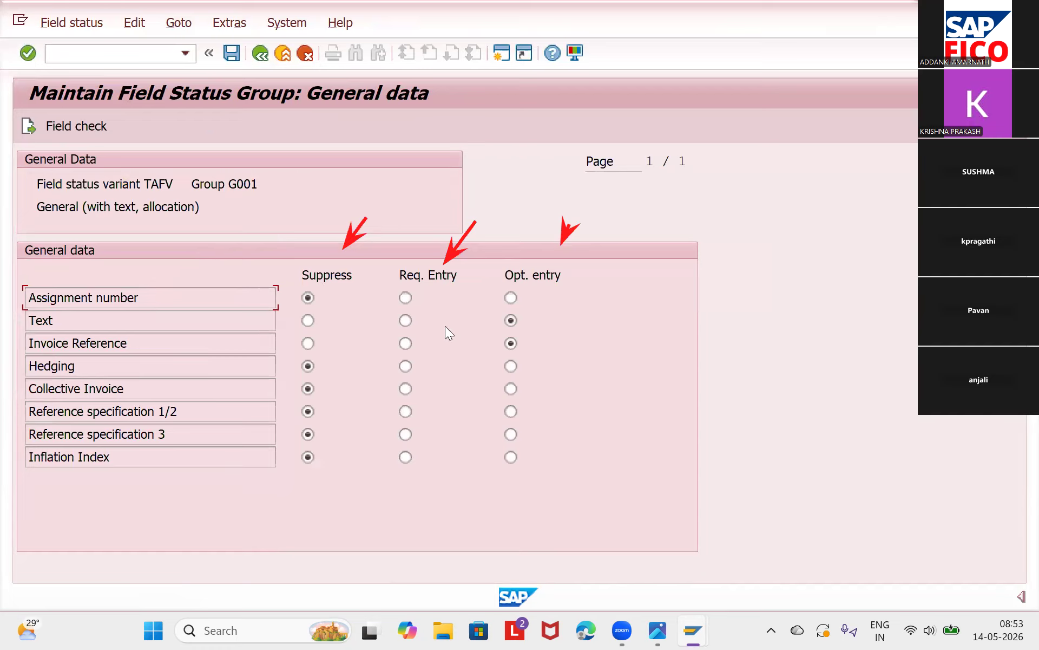
{"action": "left_click", "coordinate": [416, 325]}
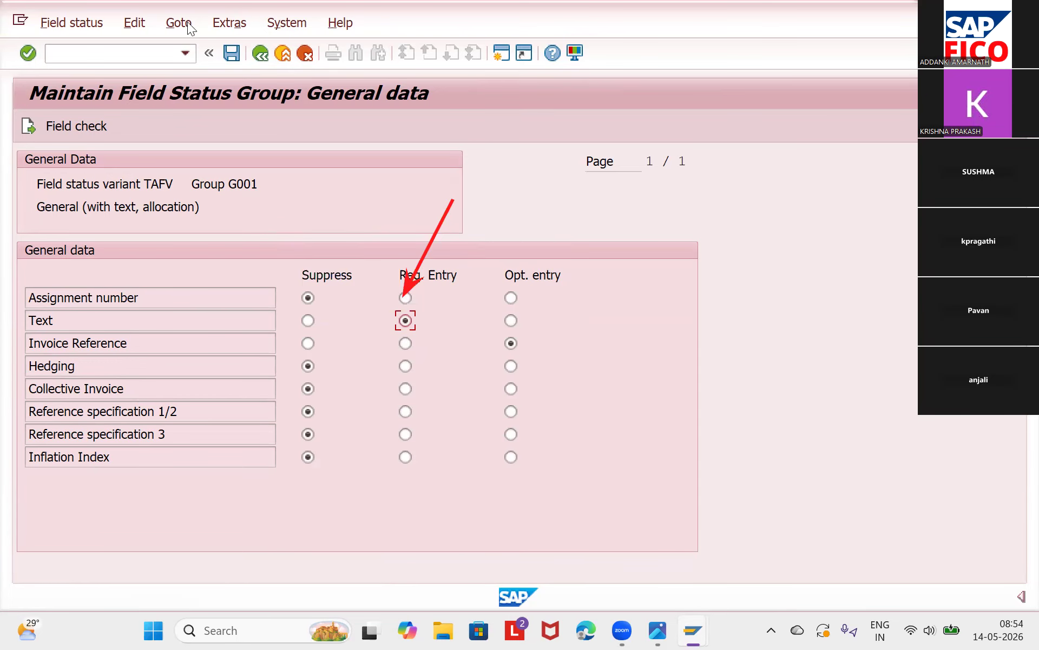
{"action": "left_click", "coordinate": [261, 53]}
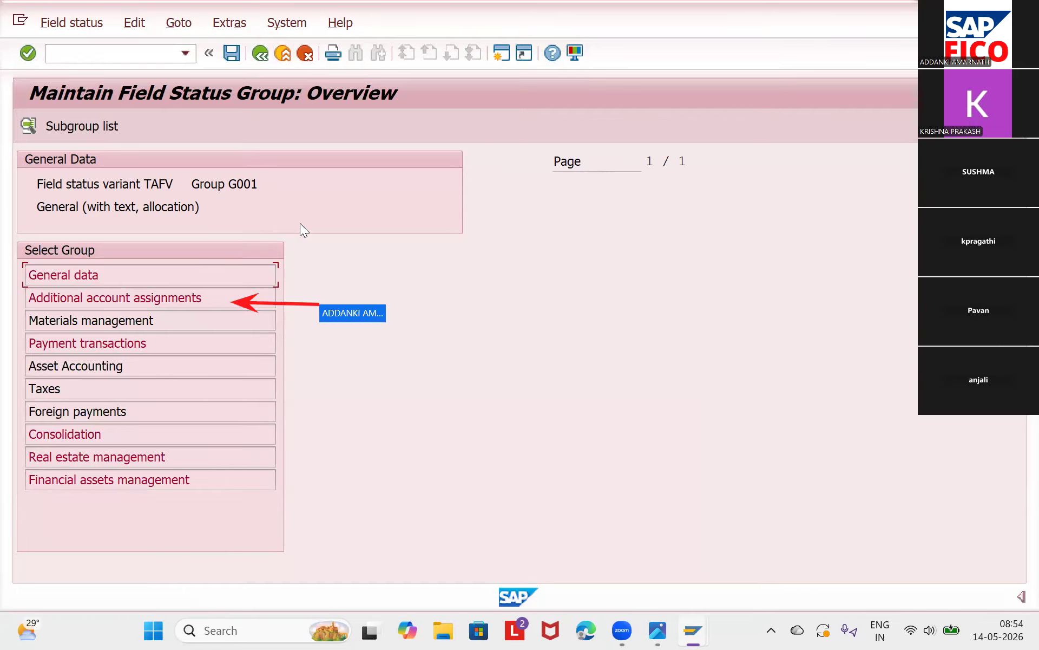
Examine the additional account assignments of group G001 and the list of field status groups, and return to the variants overview
{"action": "double_click", "coordinate": [179, 298]}
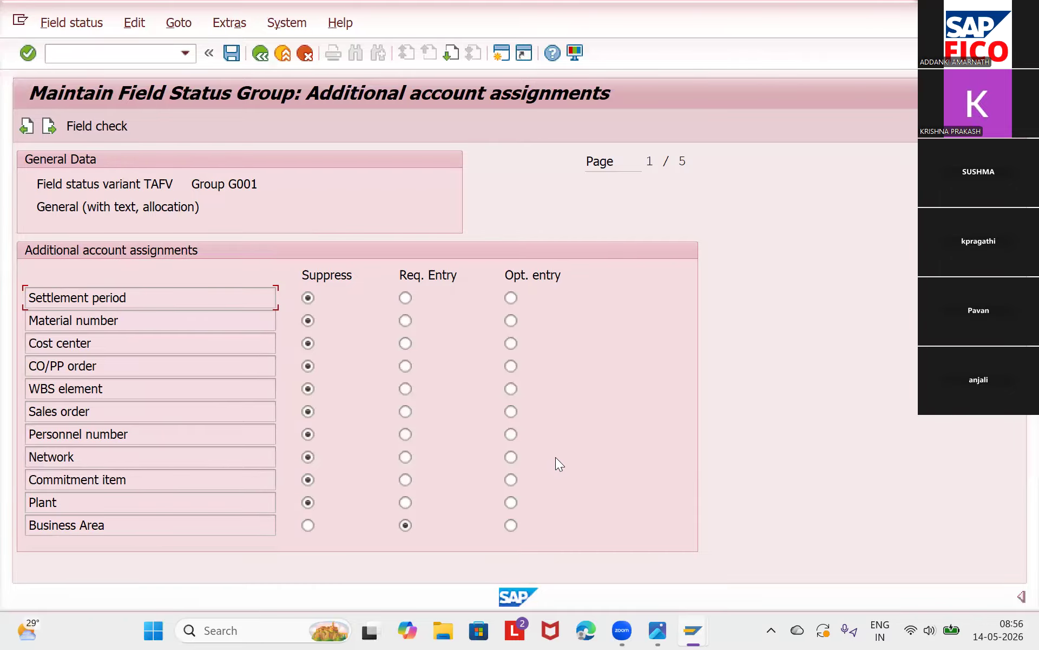
{"action": "left_click", "coordinate": [260, 53]}
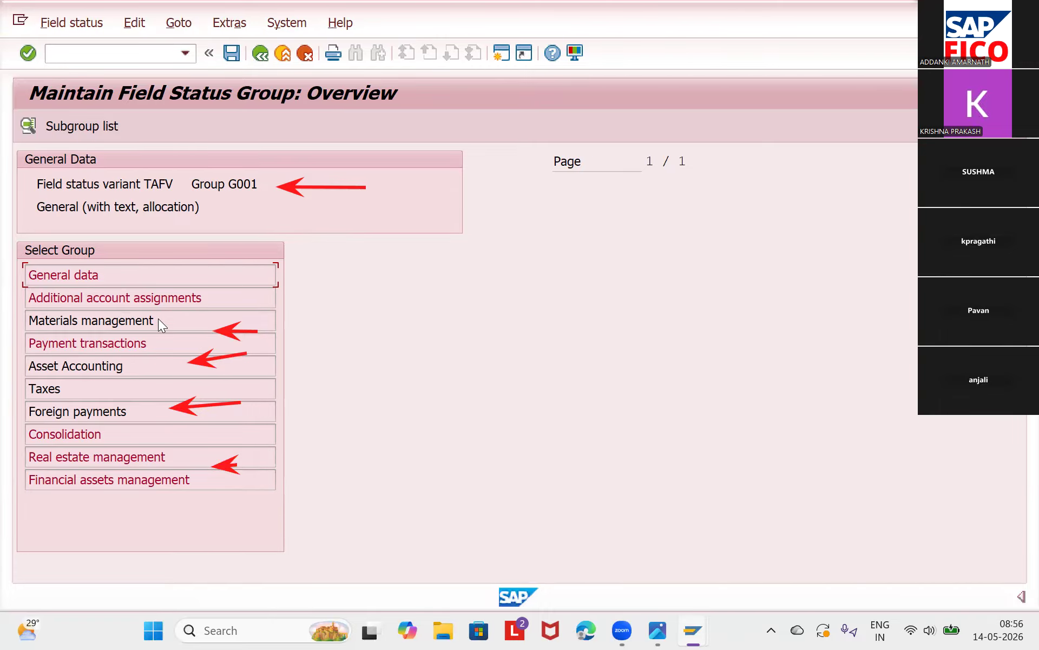
{"action": "key", "text": "F3"}
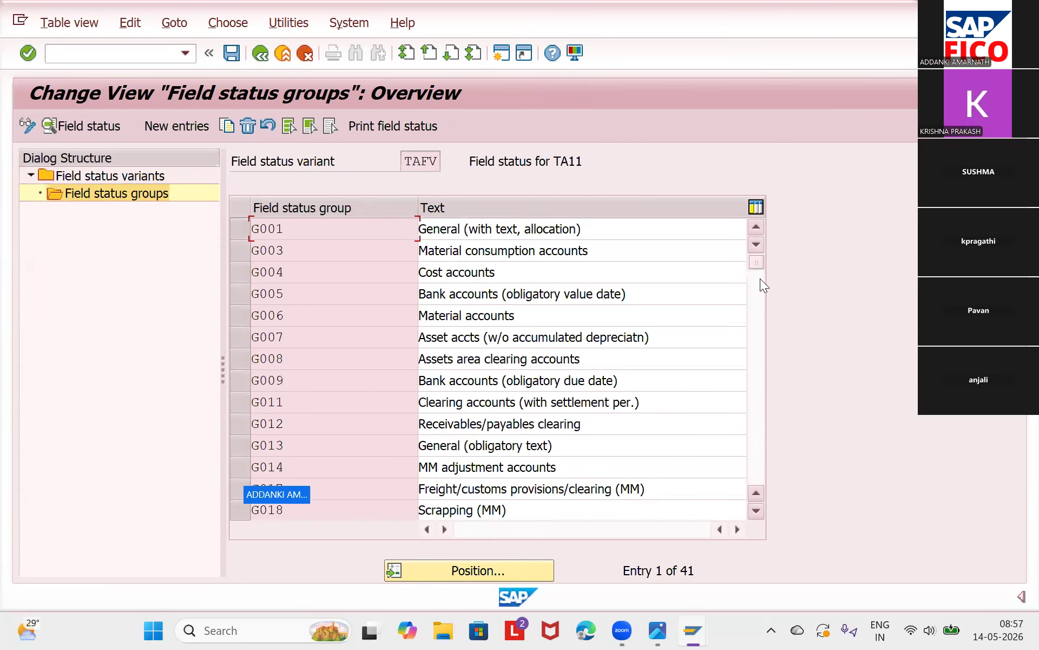
{"action": "scroll", "coordinate": [757, 460], "scroll_direction": "down", "scroll_amount": 2}
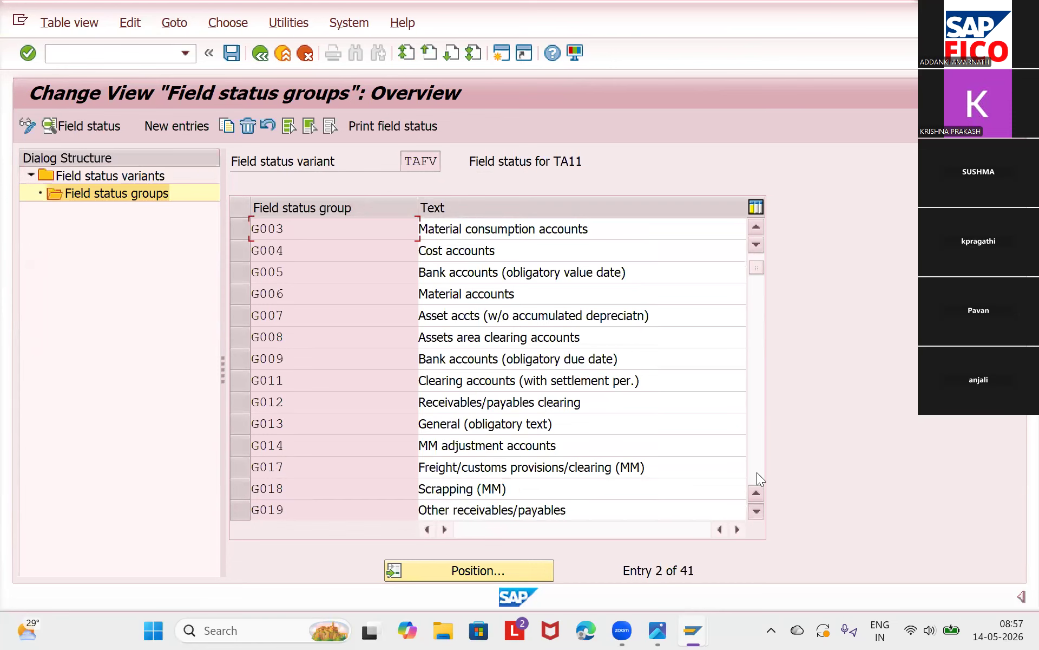
{"action": "scroll", "coordinate": [757, 469], "scroll_direction": "down", "scroll_amount": 1}
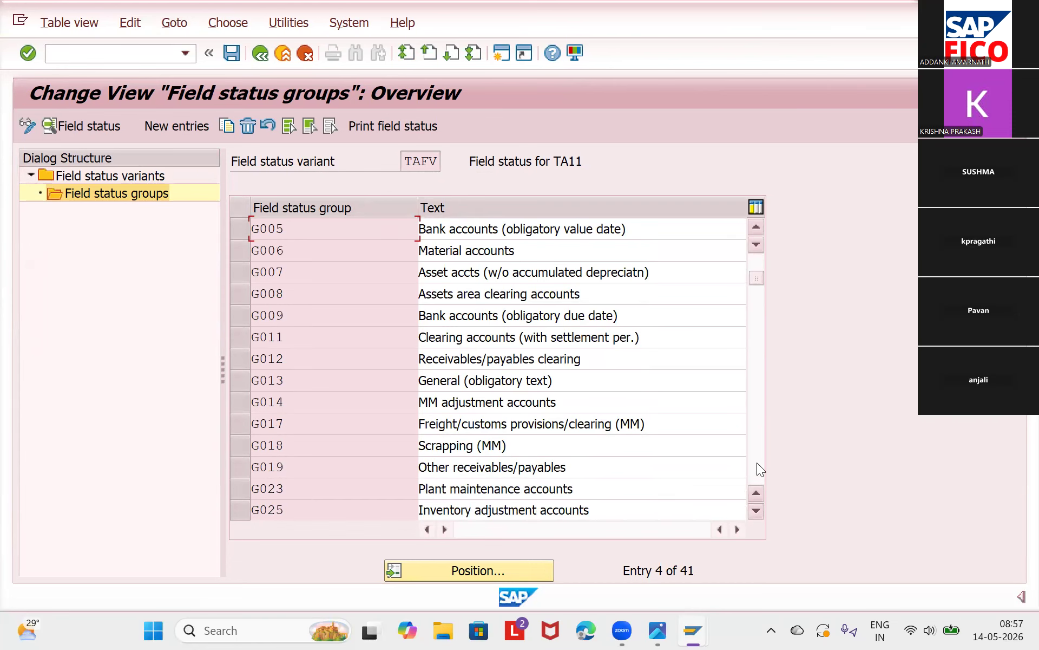
{"action": "scroll", "coordinate": [757, 463], "scroll_direction": "down", "scroll_amount": 10}
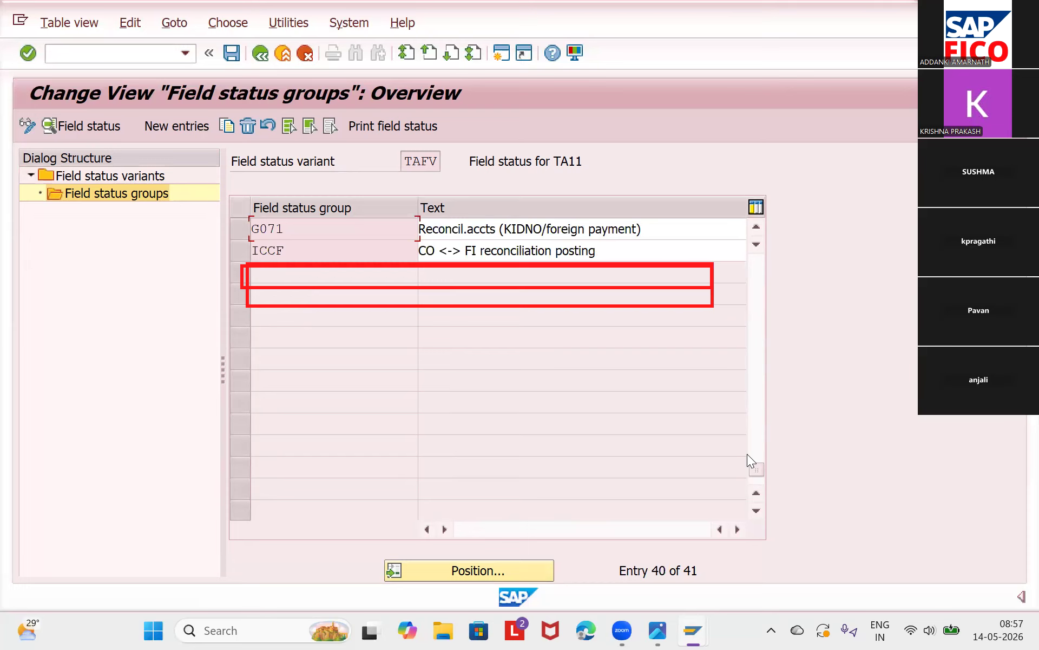
{"action": "left_click", "coordinate": [266, 60]}
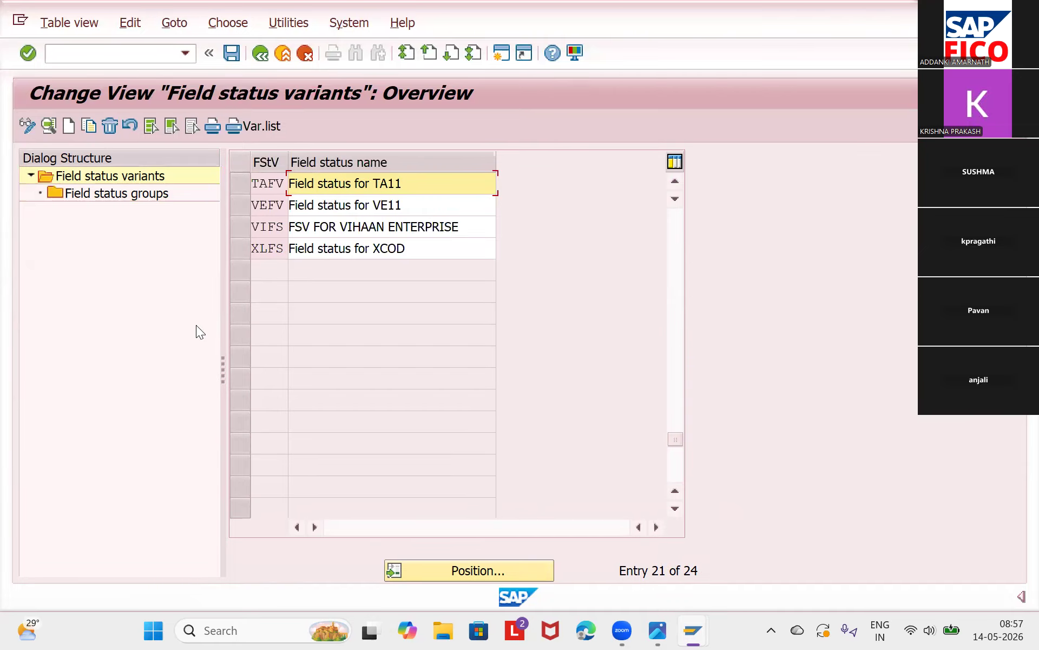
Check the global settings checklist image in Photos, and leave the field status variants in SAP with the changes saved
{"action": "mouse_move", "coordinate": [657, 631]}
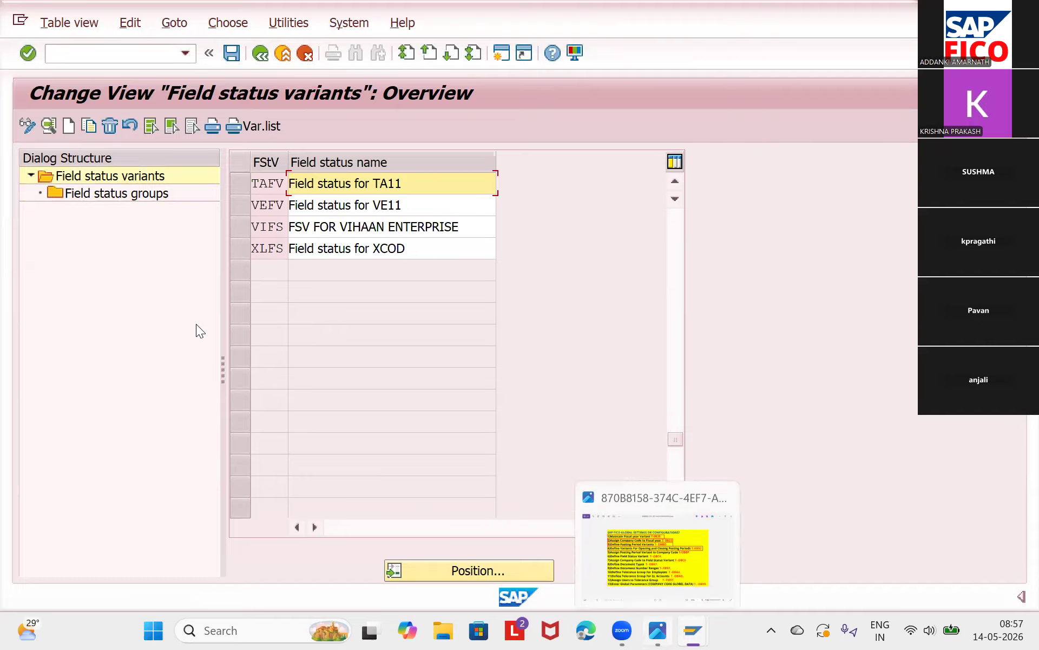
{"action": "left_click", "coordinate": [658, 551]}
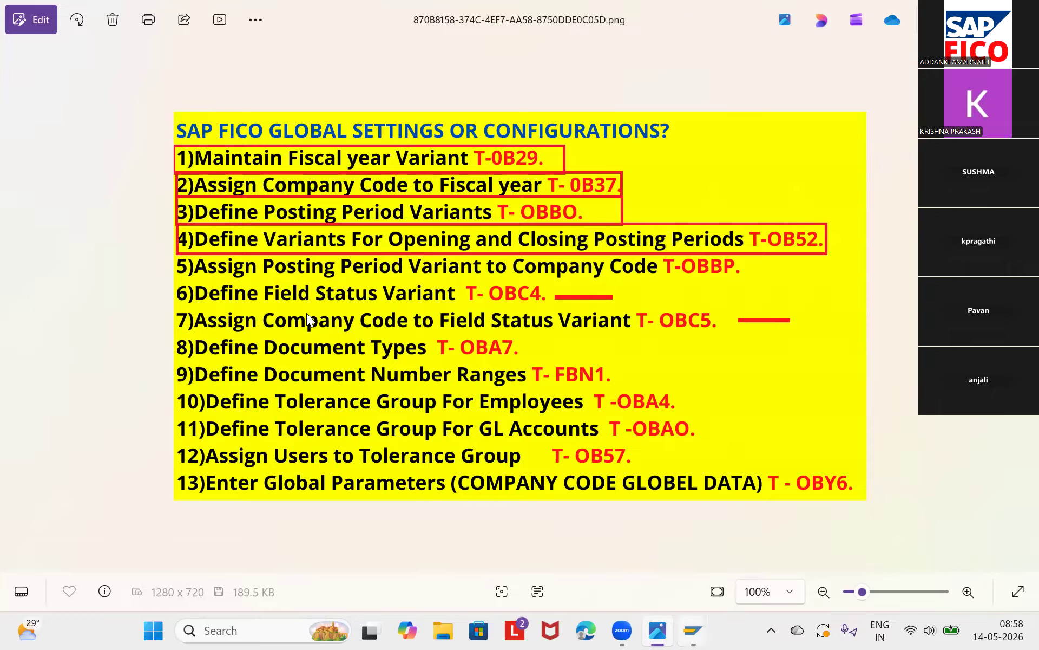
{"action": "mouse_move", "coordinate": [694, 630]}
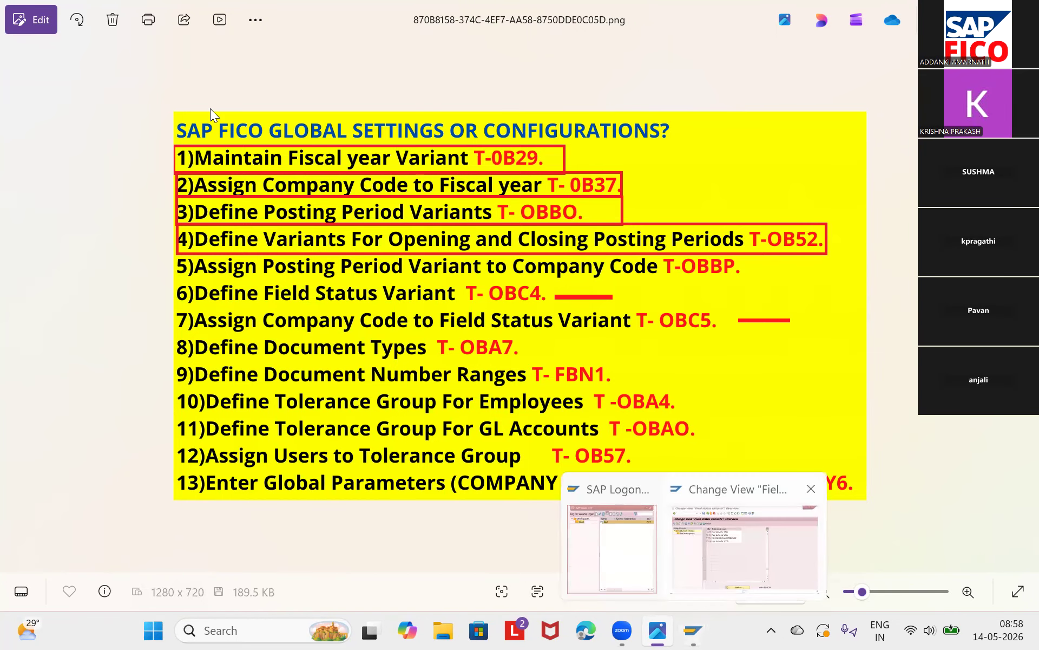
{"action": "left_click", "coordinate": [745, 547]}
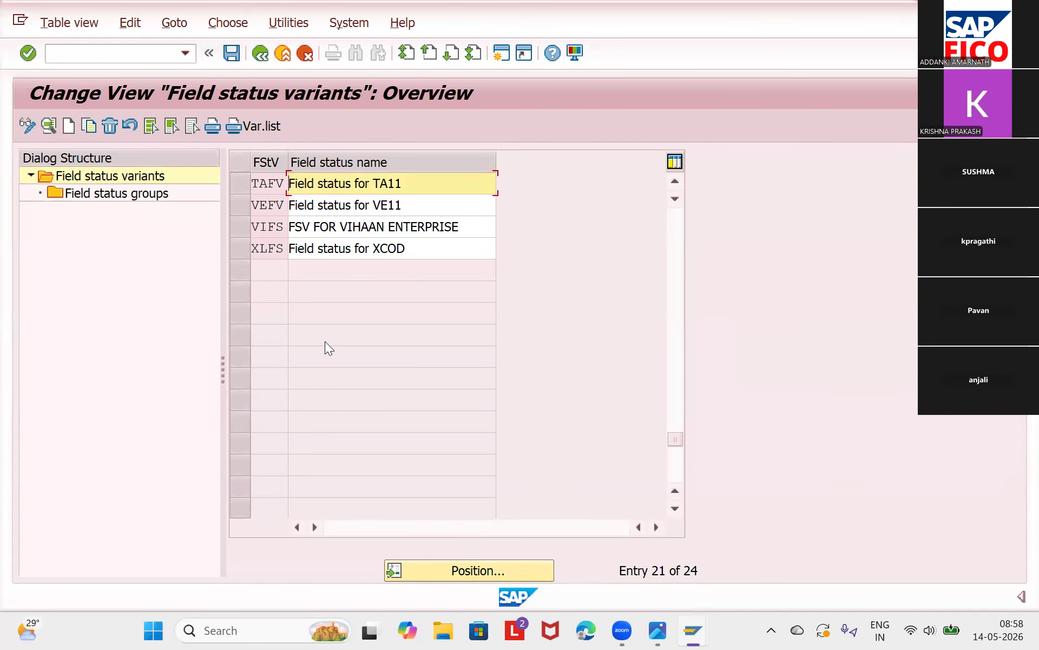
{"action": "key", "text": "F3"}
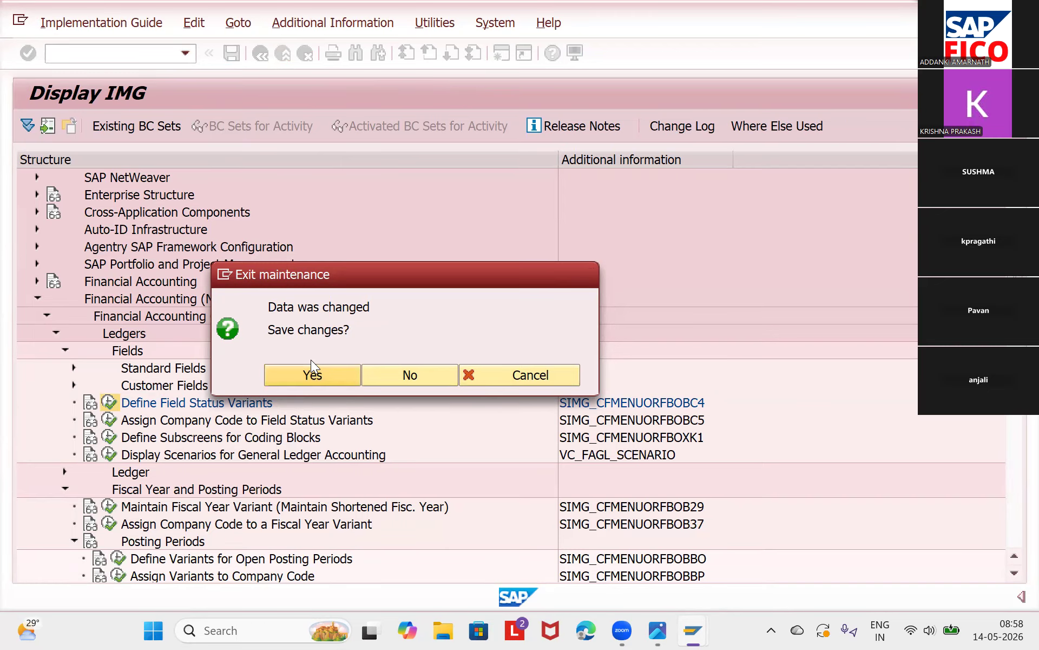
{"action": "left_click", "coordinate": [311, 361]}
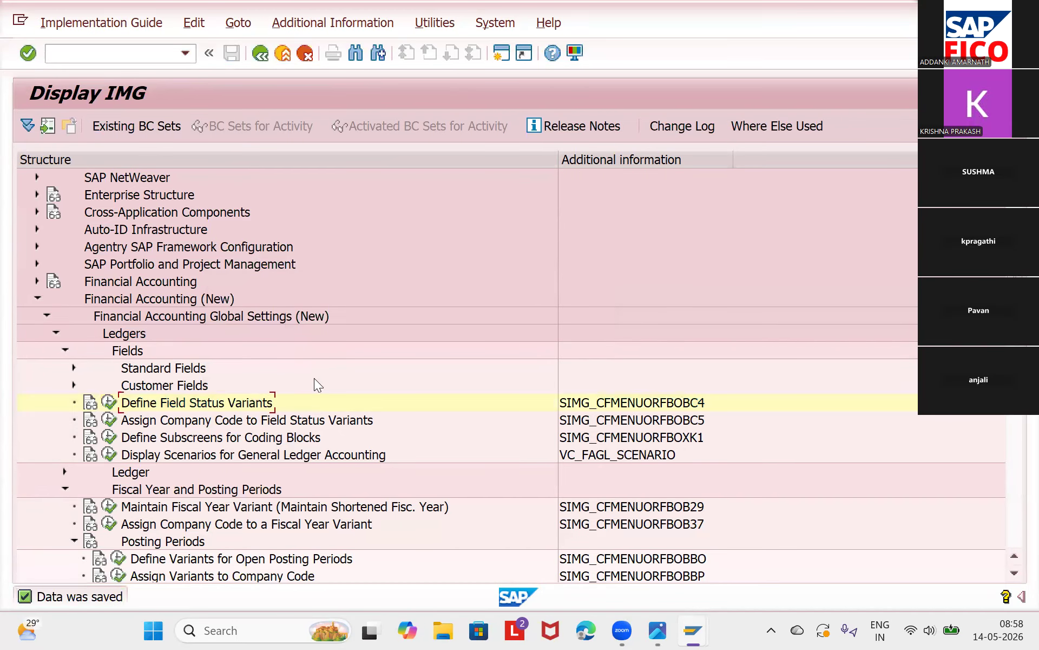
Open the Assign Company Code to Field Status Variants activity and position the list at company code TA11
{"action": "scroll", "coordinate": [109, 441], "scroll_direction": "up", "scroll_amount": 2}
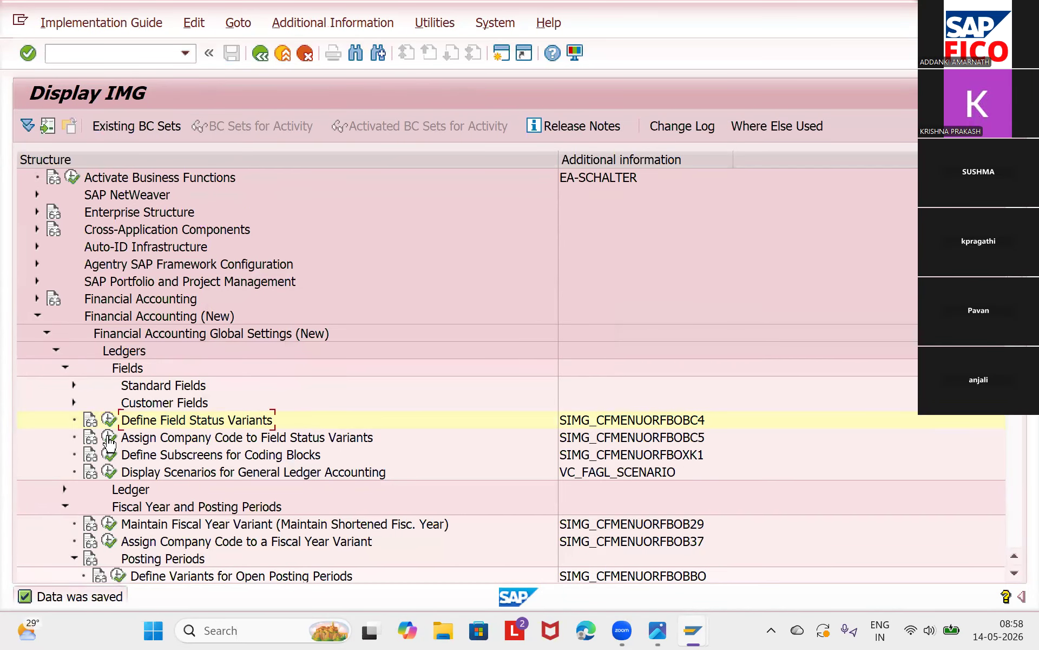
{"action": "scroll", "coordinate": [108, 441], "scroll_direction": "down", "scroll_amount": 1}
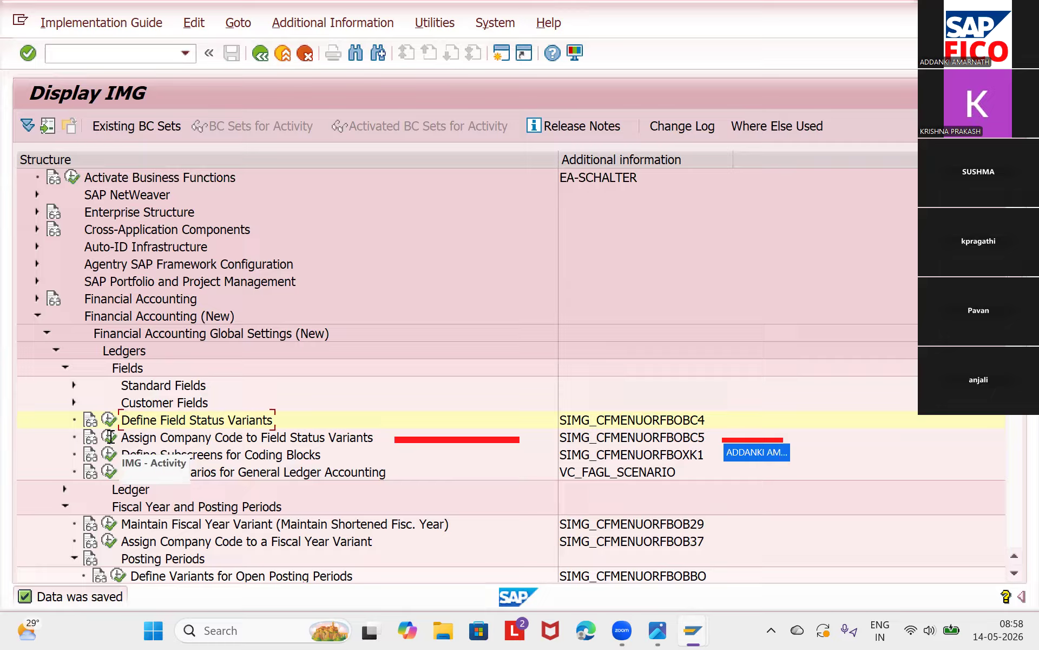
{"action": "left_click", "coordinate": [114, 436]}
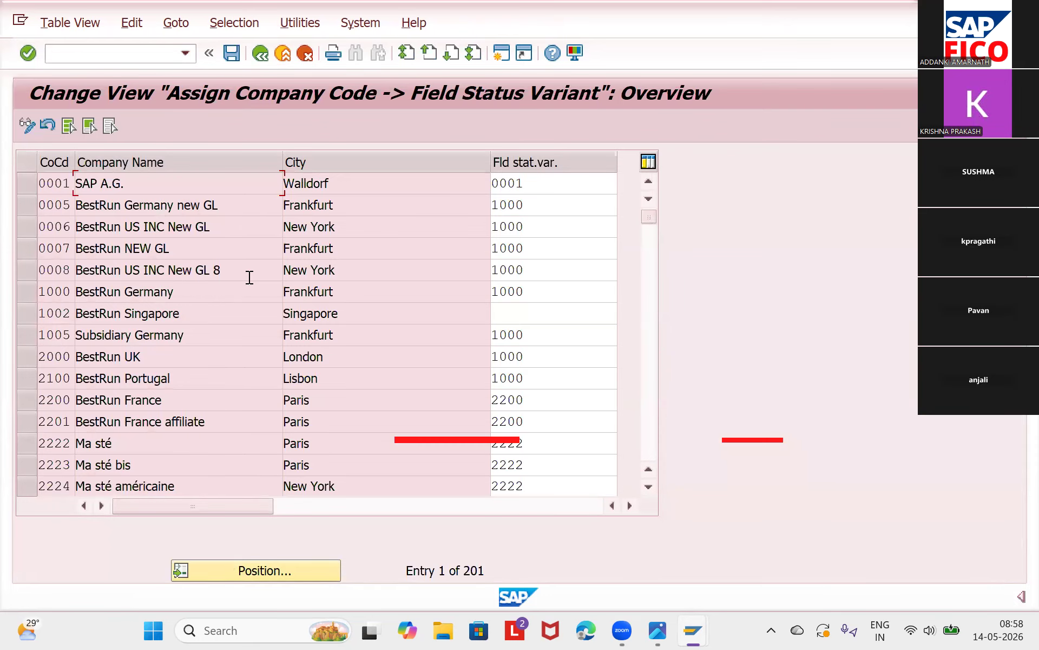
{"action": "left_click", "coordinate": [260, 571]}
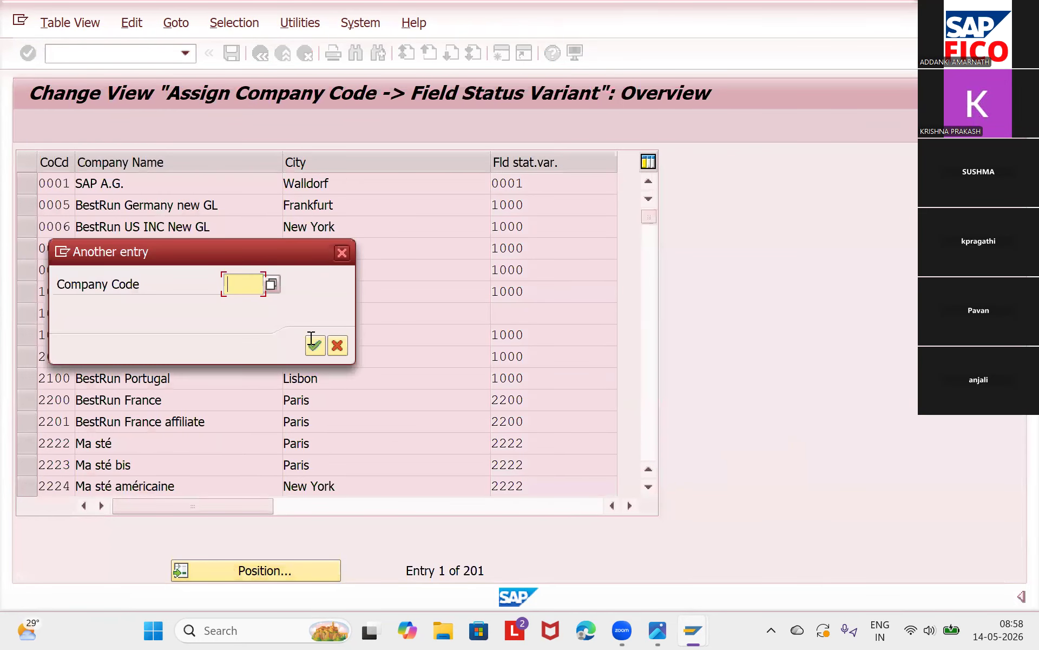
{"action": "type", "text": "TA11"}
{"action": "key", "text": "Return"}
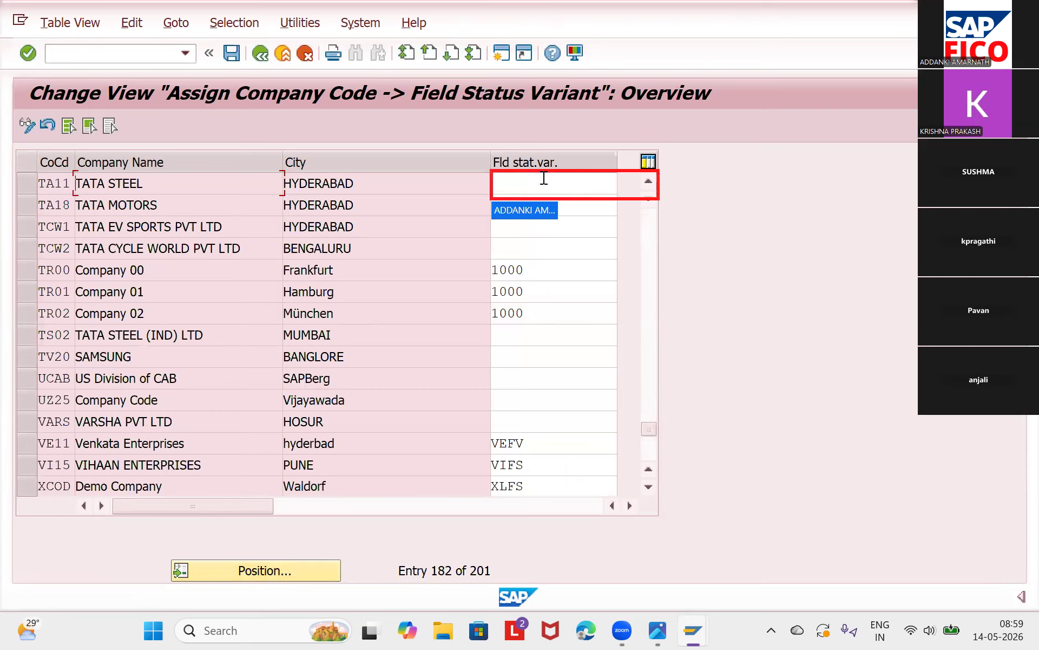
Assign field status variant TAFV to company code TA11, save with the Customizing request, and switch to the checklist image in Photos
{"action": "left_click", "coordinate": [544, 178]}
{"action": "type", "text": "TAFV"}
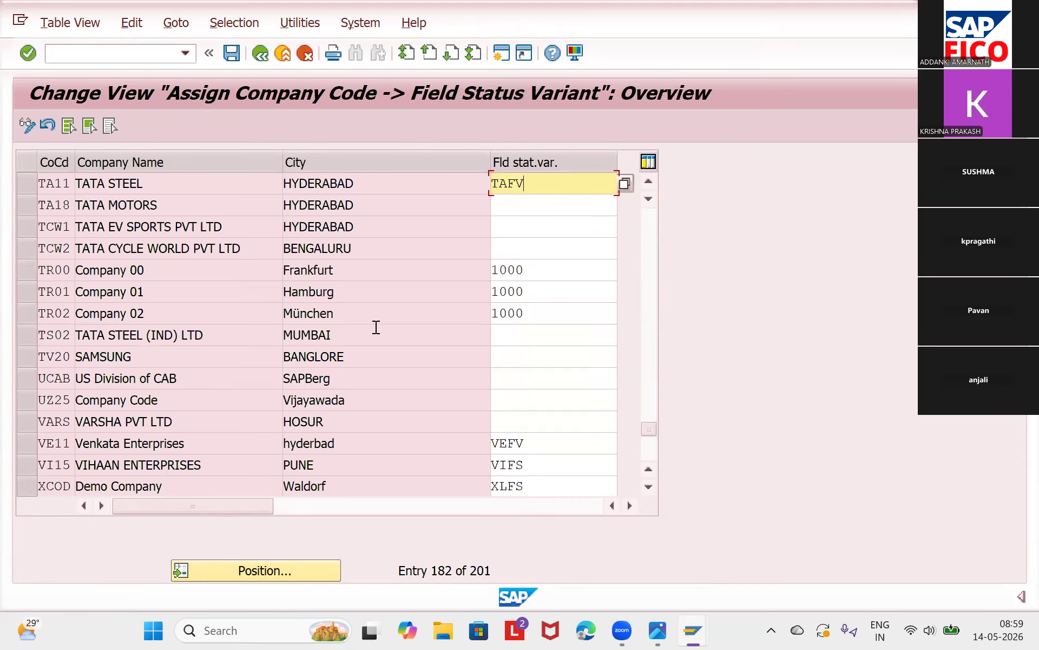
{"action": "key", "text": "ctrl+s"}
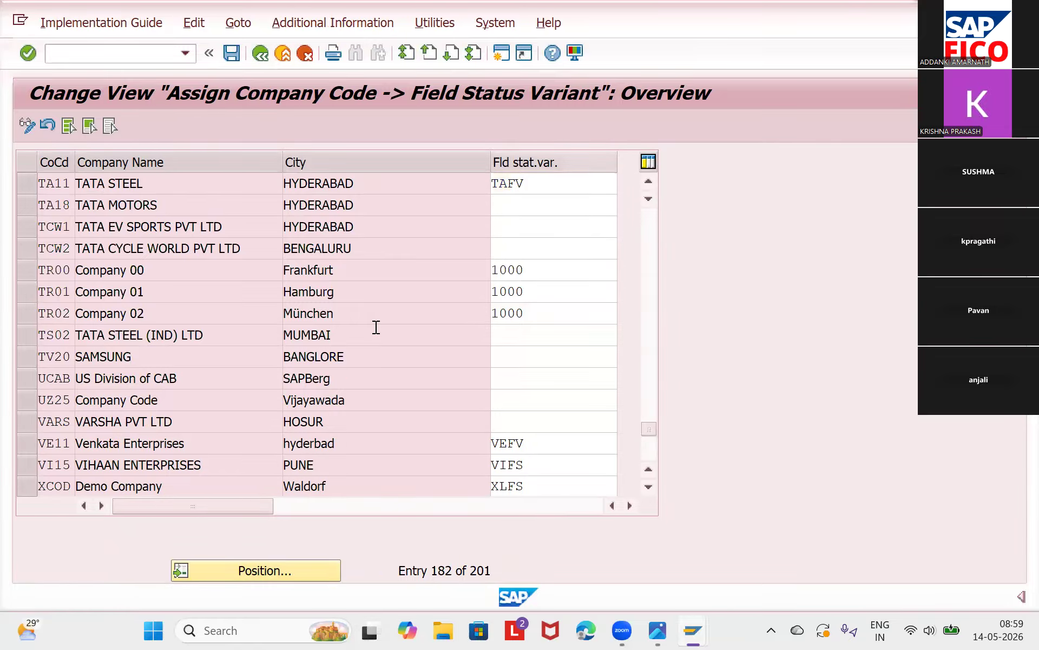
{"action": "key", "text": "Return"}
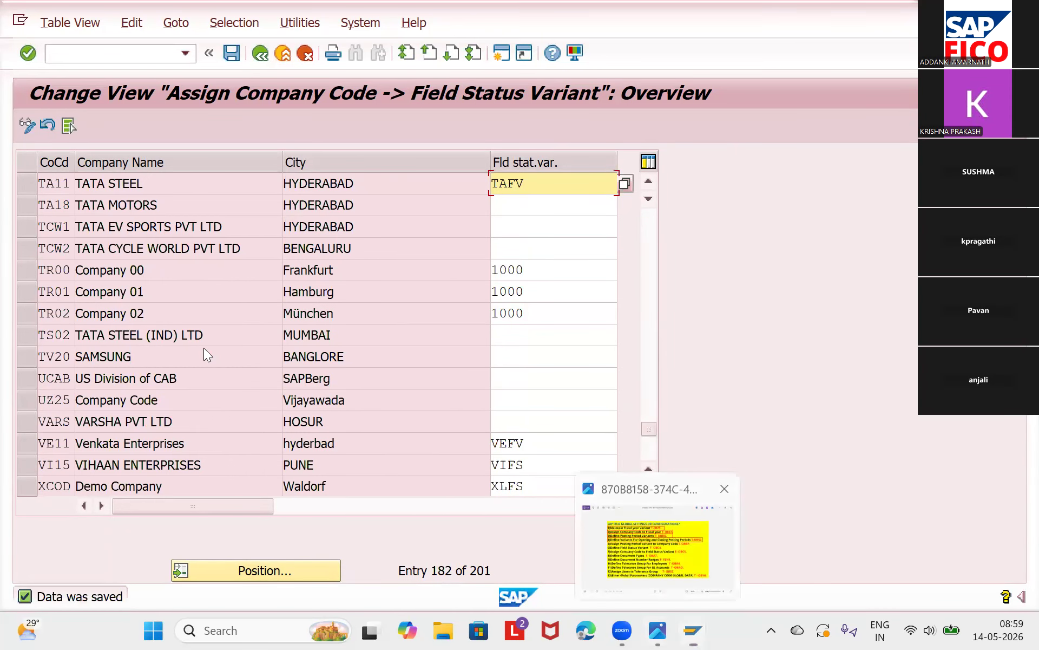
{"action": "key", "text": "alt+Tab"}
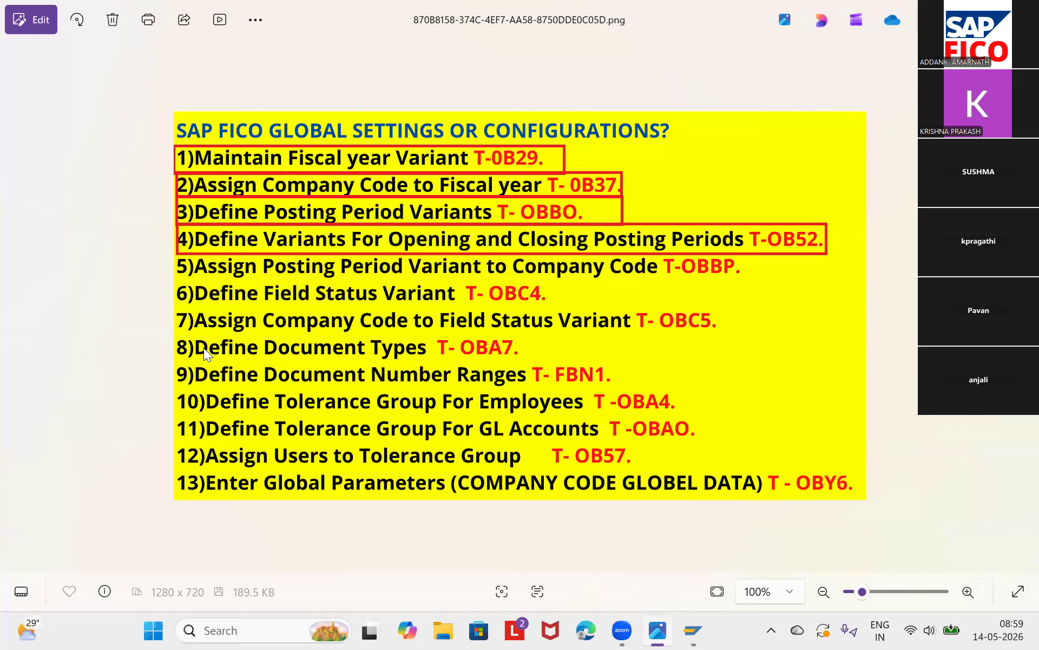